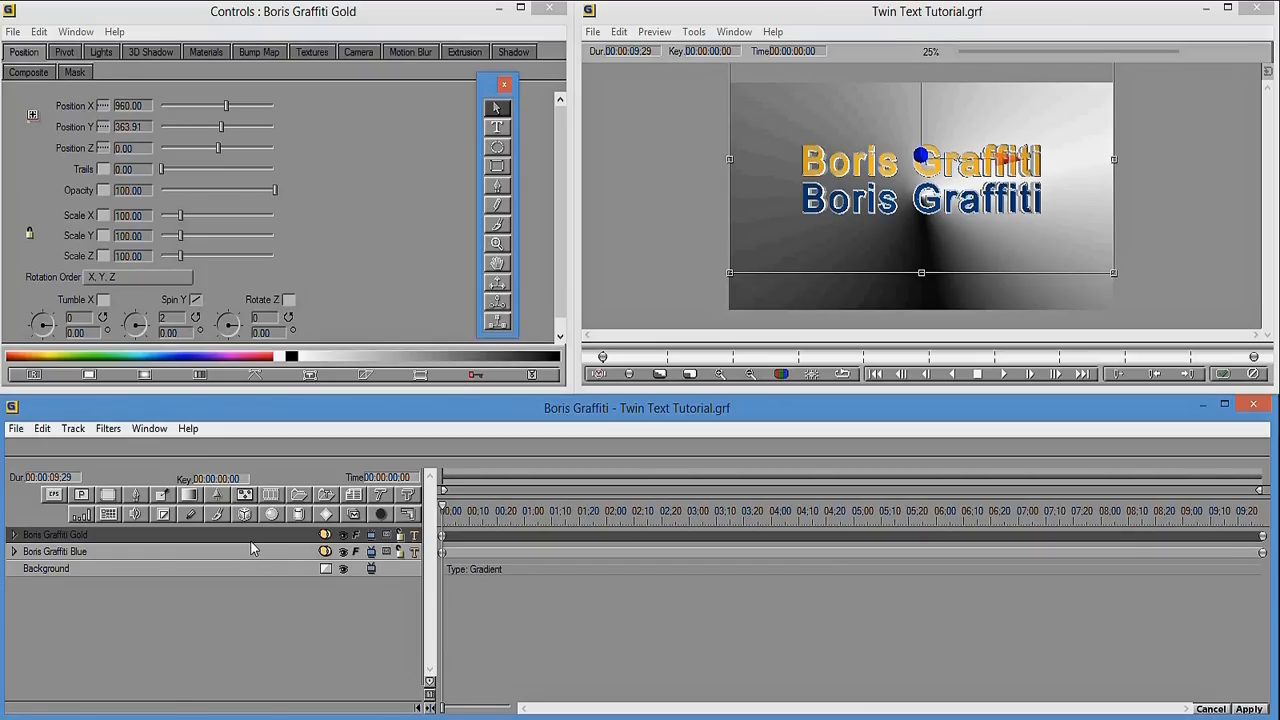
- Check which shape type the Boris Graffiti Gold text track uses
click(325, 537)
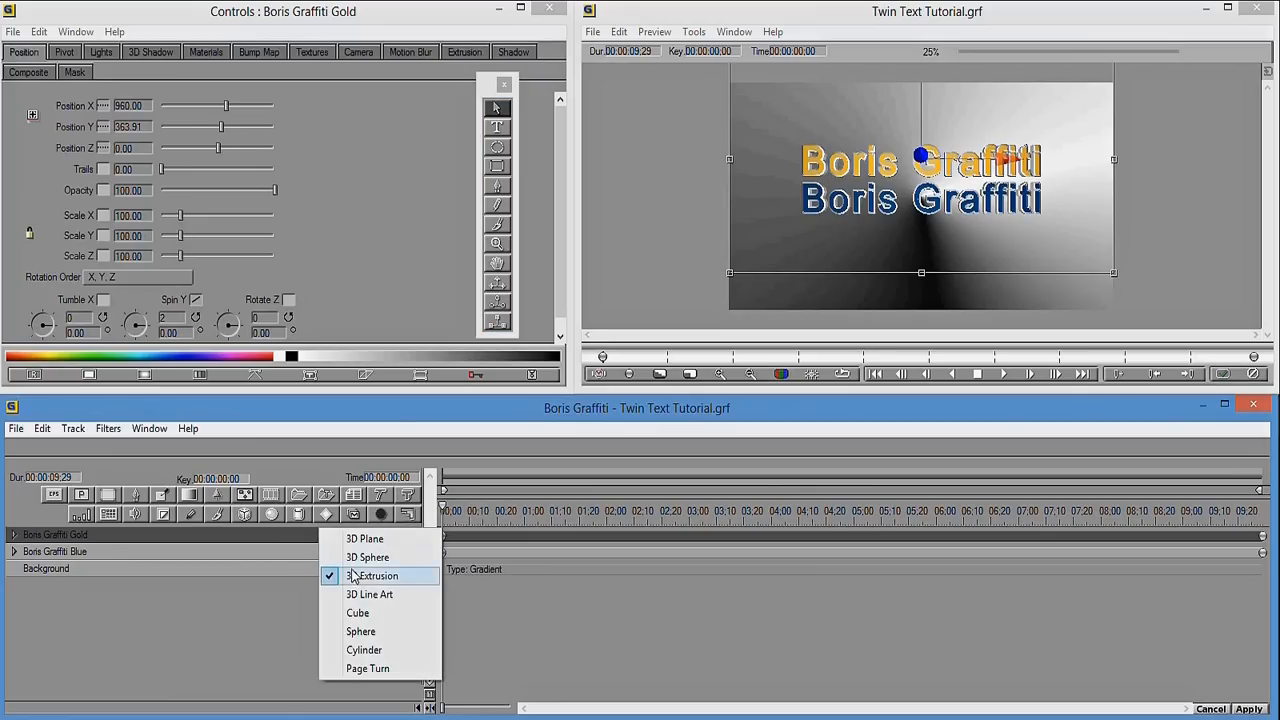
click(261, 556)
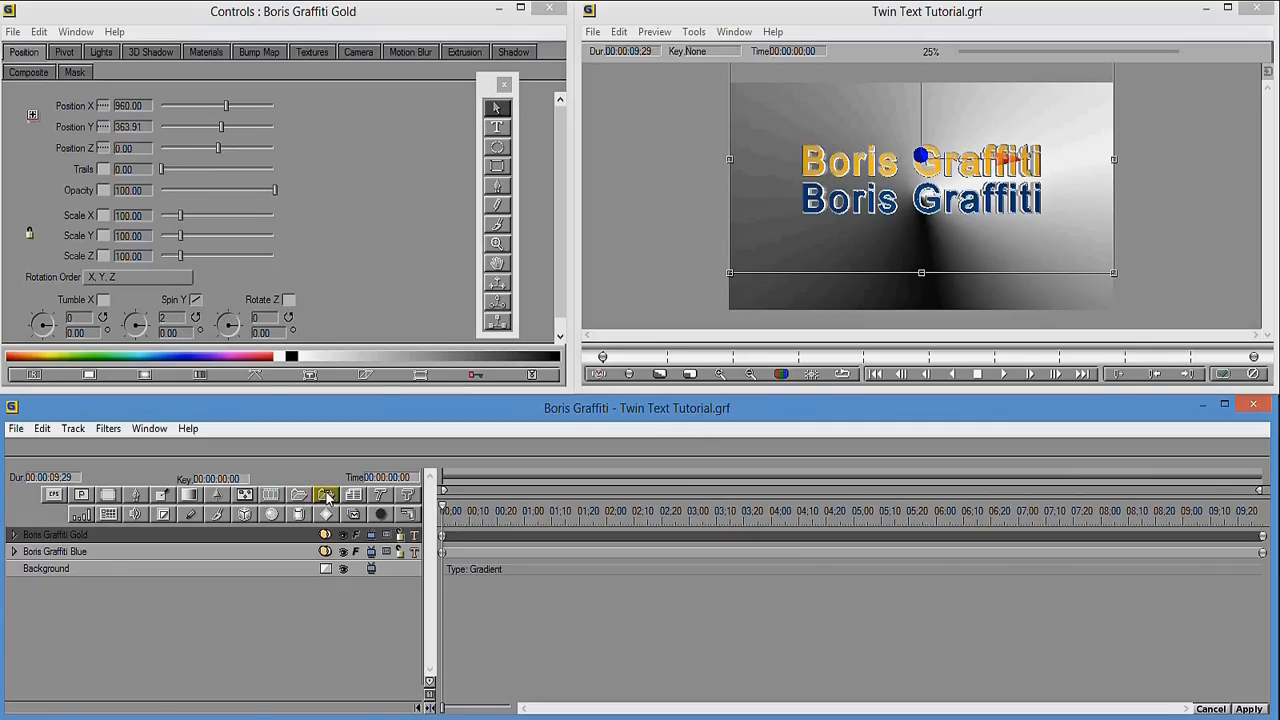
- Group the Boris Graffiti Gold and Boris Graffiti Blue tracks in a title container and check its contents
shift+click(256, 549)
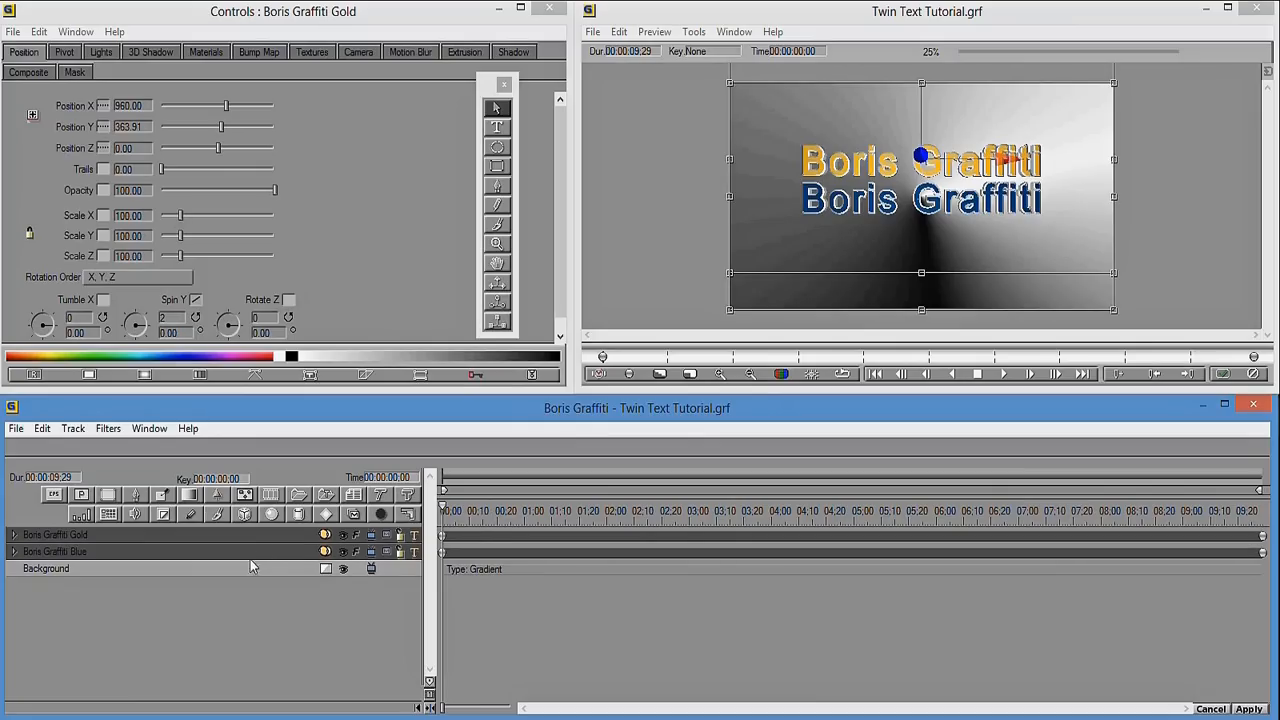
click(467, 512)
mouse_move(467, 512)
mouse_down()
mouse_move(615, 512)
mouse_move(443, 512)
mouse_up()
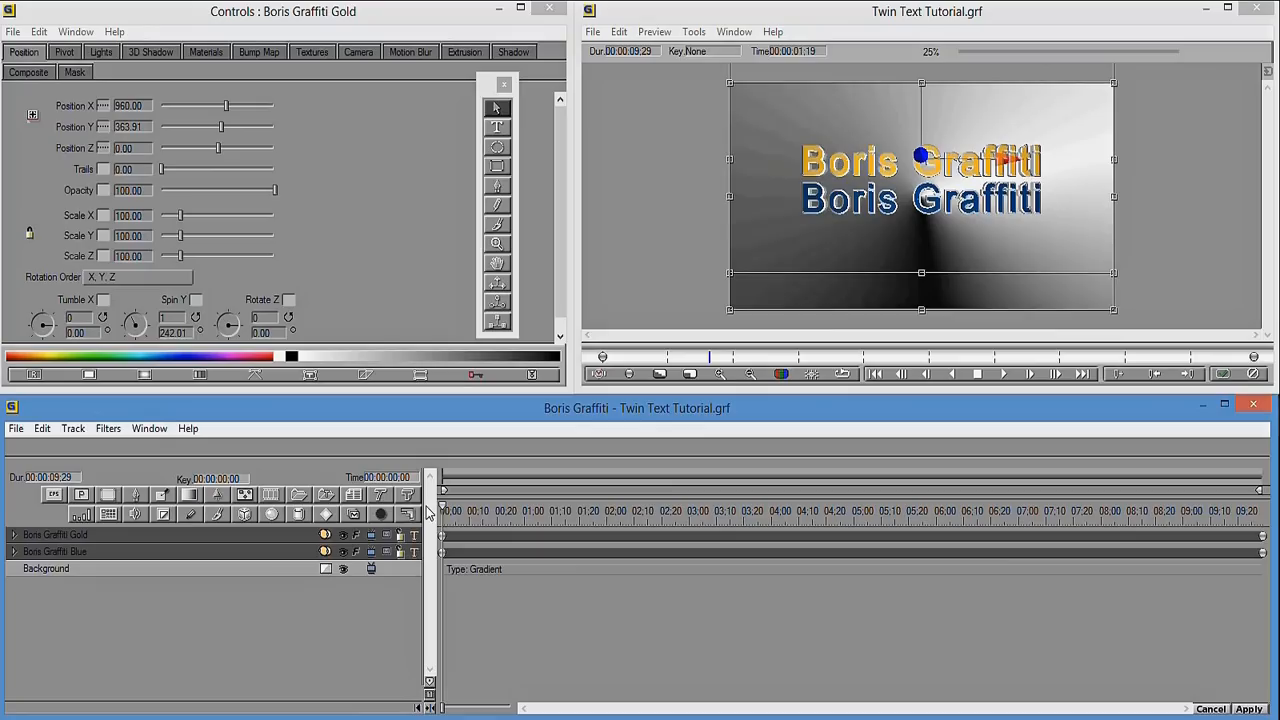
click(327, 496)
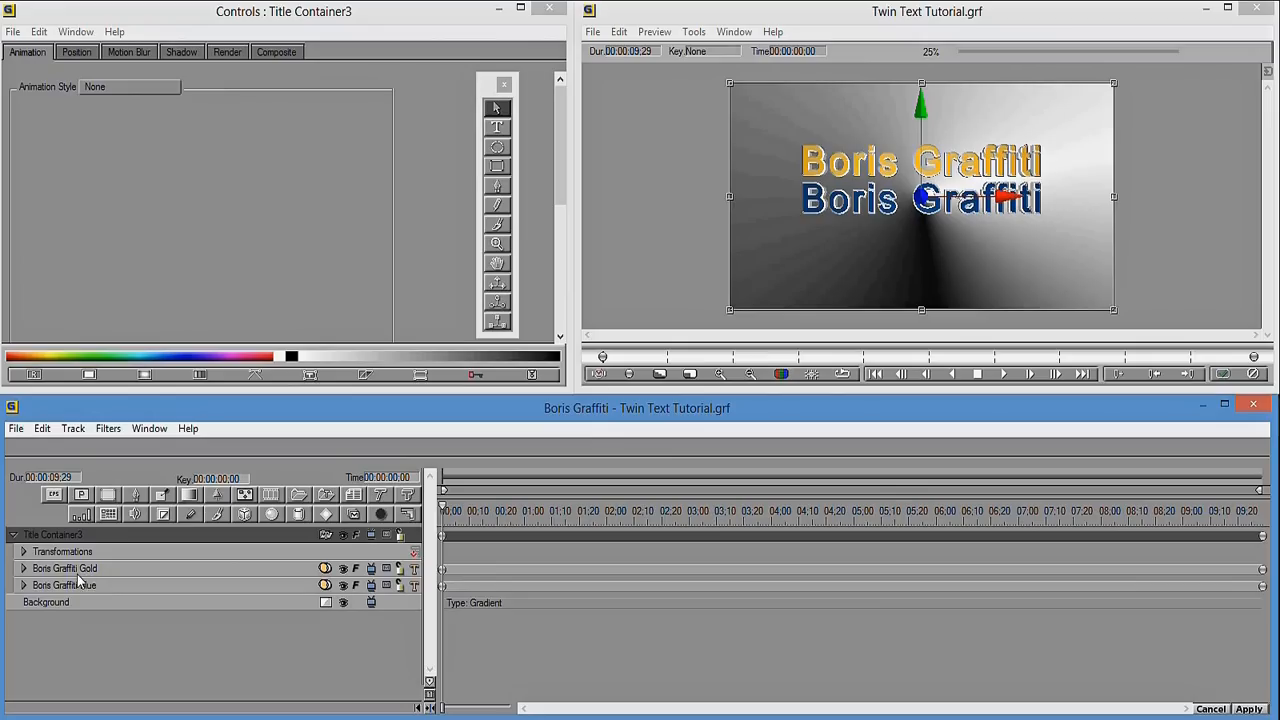
click(13, 536)
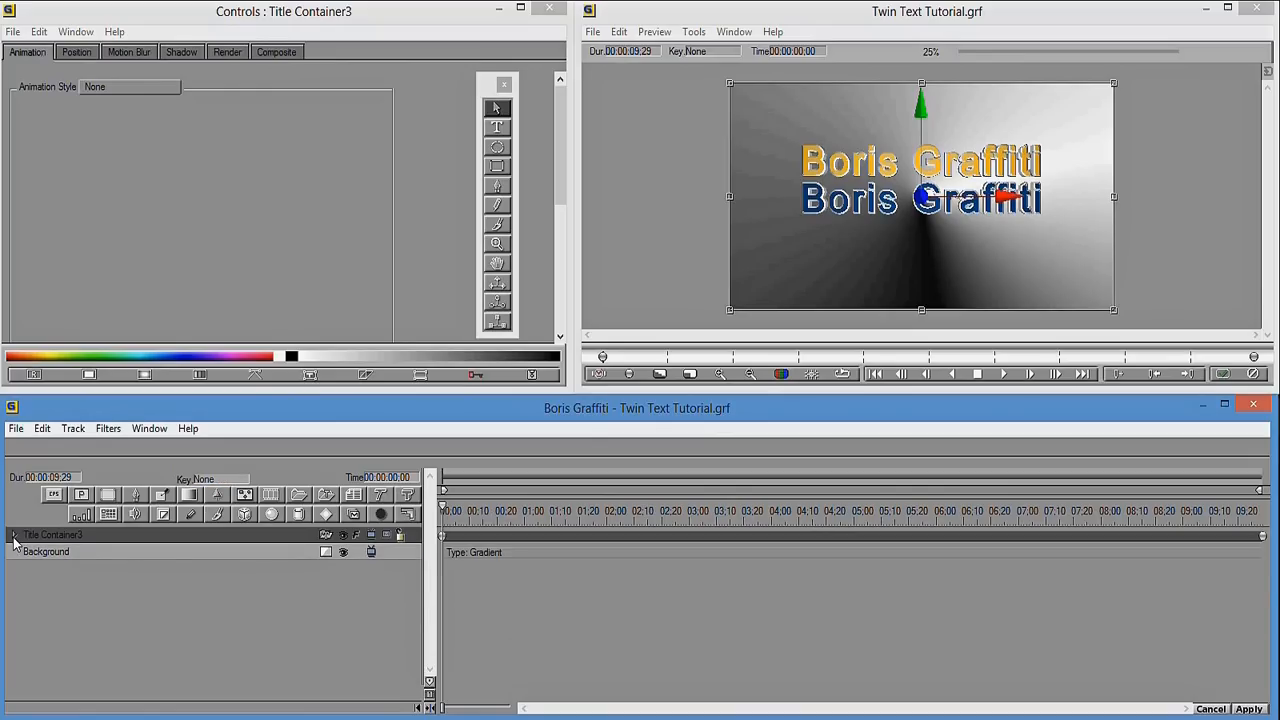
click(13, 536)
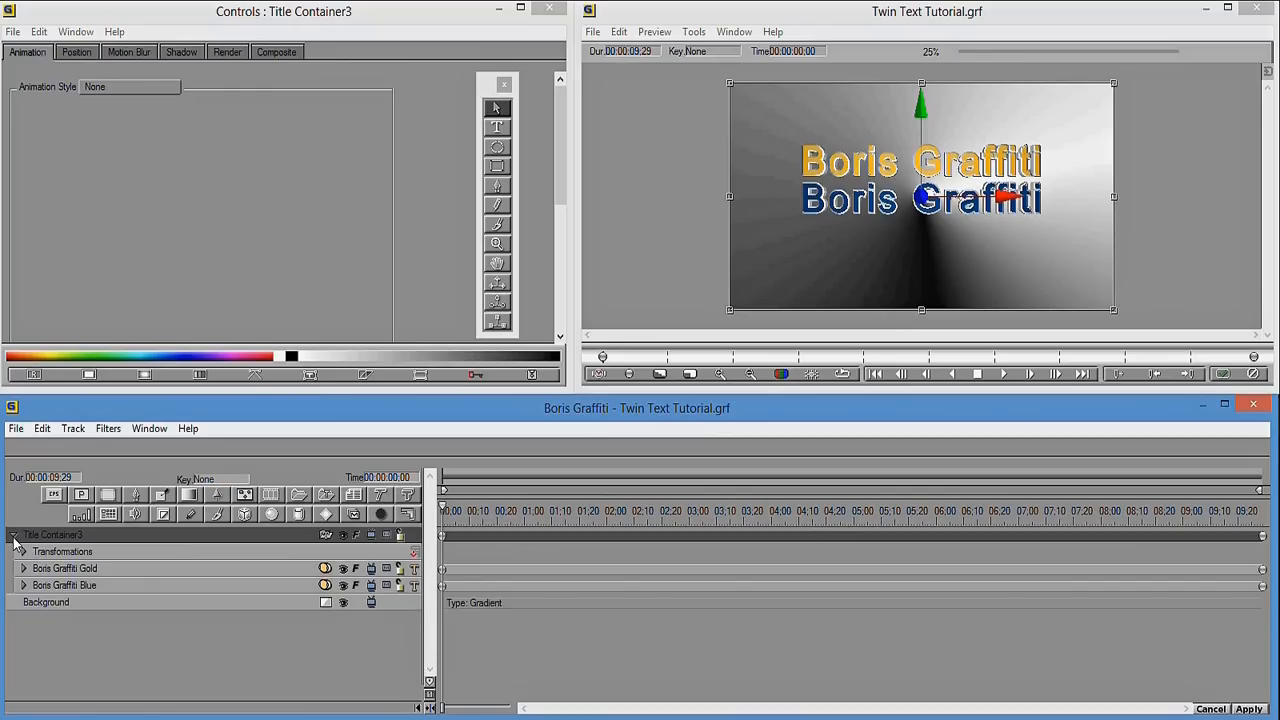
- Try the Roll animation style on the title container and preview it along the timeline
click(146, 86)
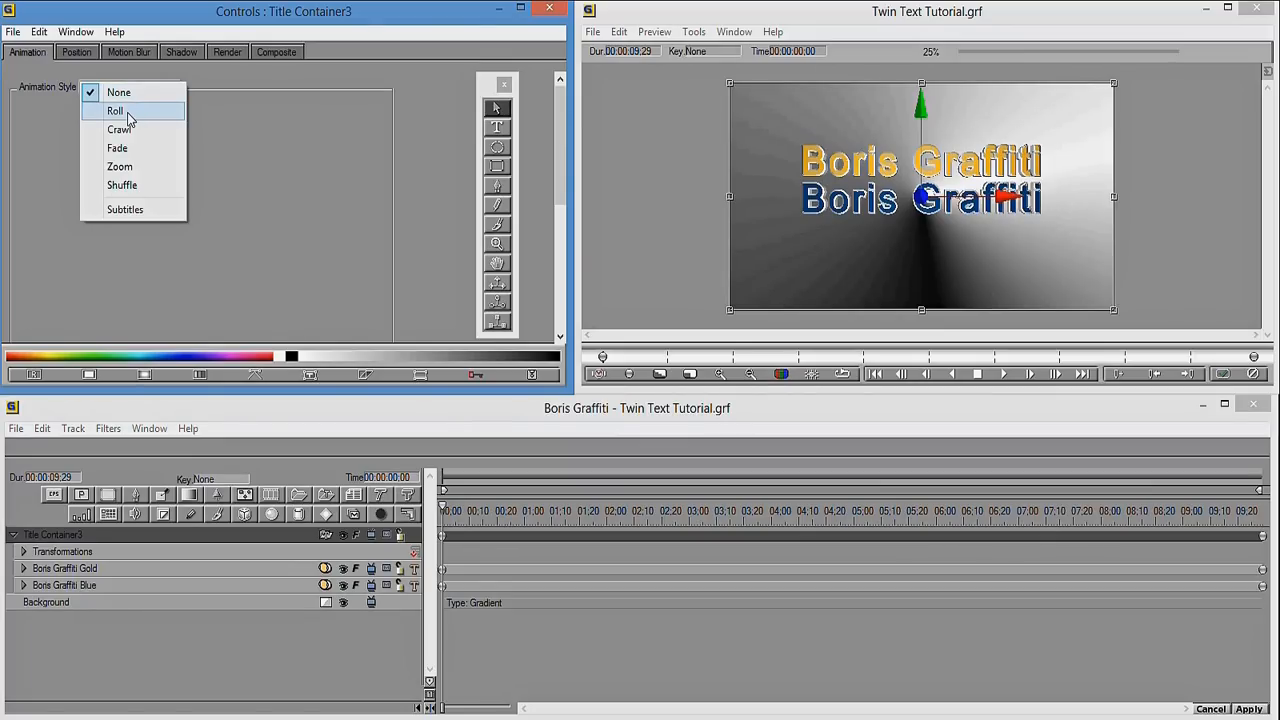
click(116, 111)
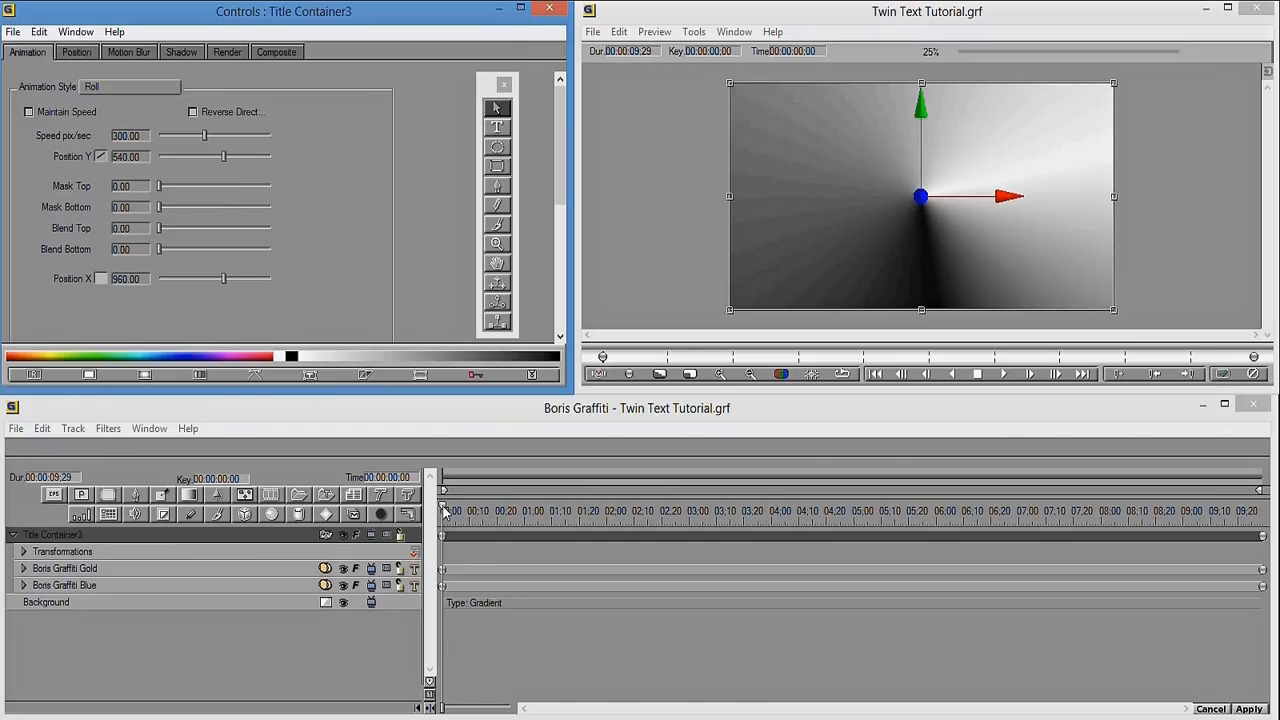
mouse_move(444, 512)
mouse_down()
mouse_move(1070, 512)
mouse_move(1135, 528)
mouse_move(440, 525)
mouse_up()
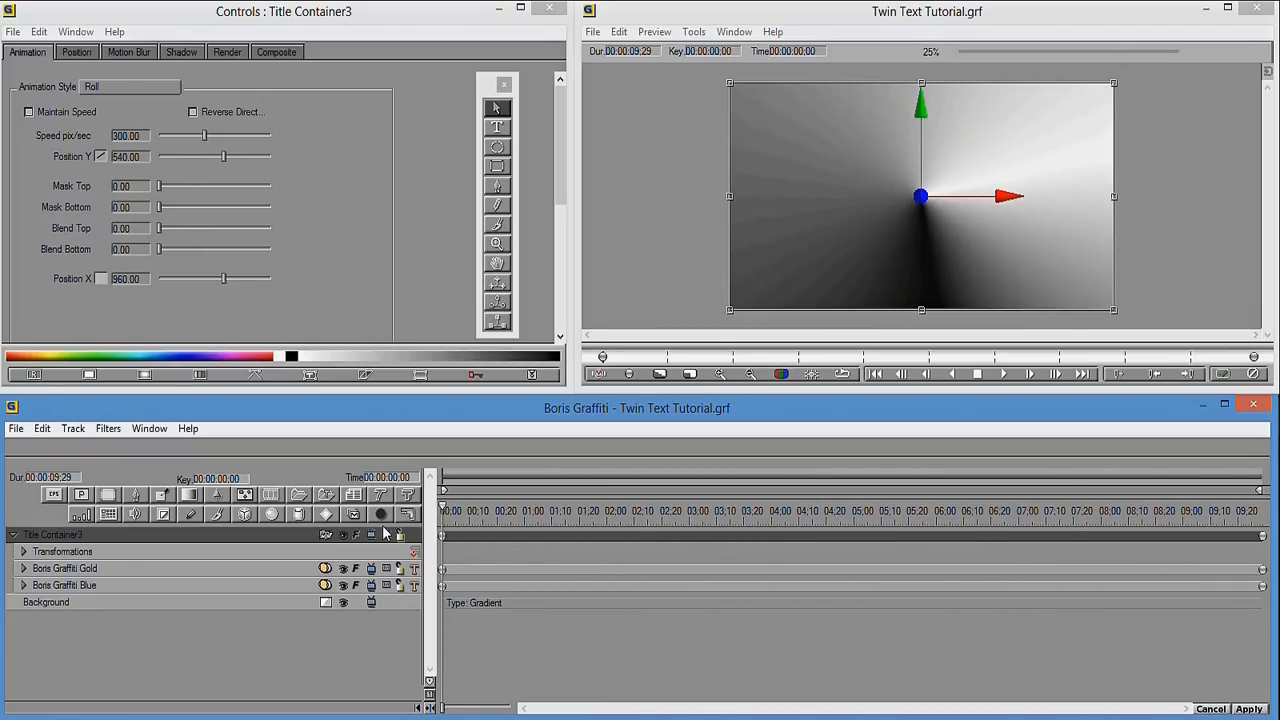
- Try the Crawl animation style on the title container and preview it along the timeline
click(120, 87)
click(124, 131)
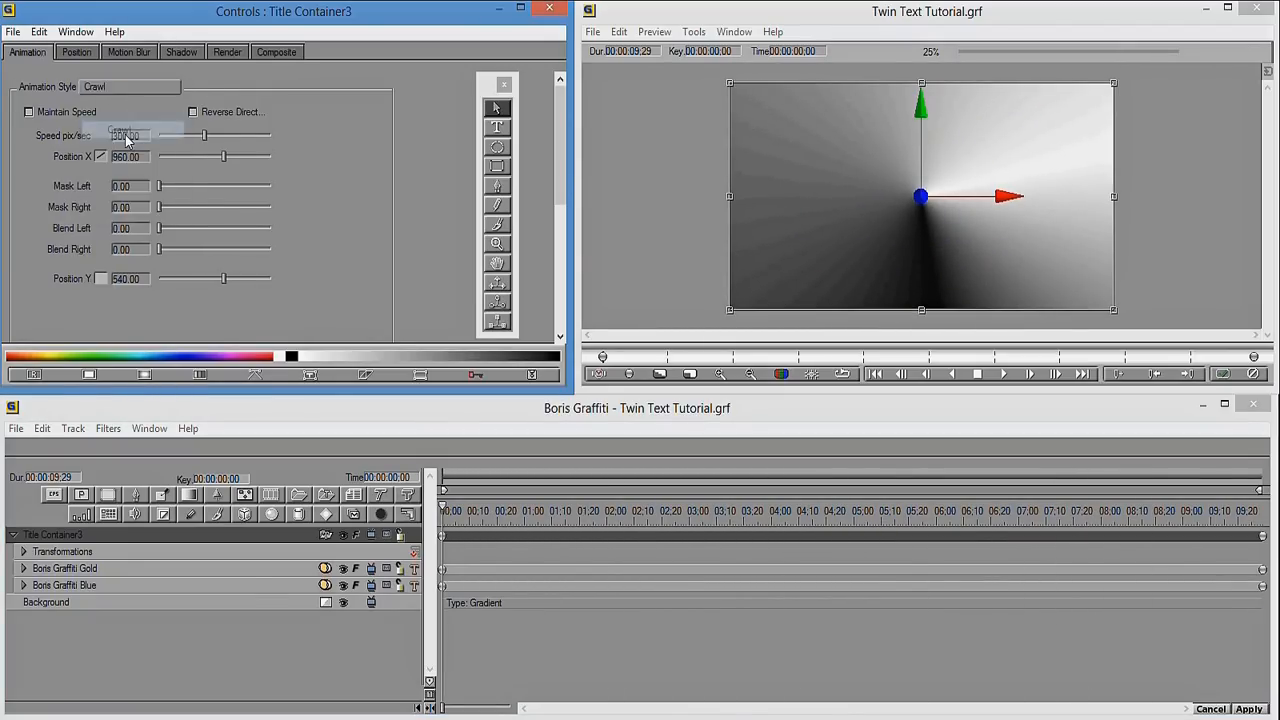
mouse_move(445, 512)
mouse_down()
mouse_move(890, 520)
mouse_move(445, 520)
mouse_up()
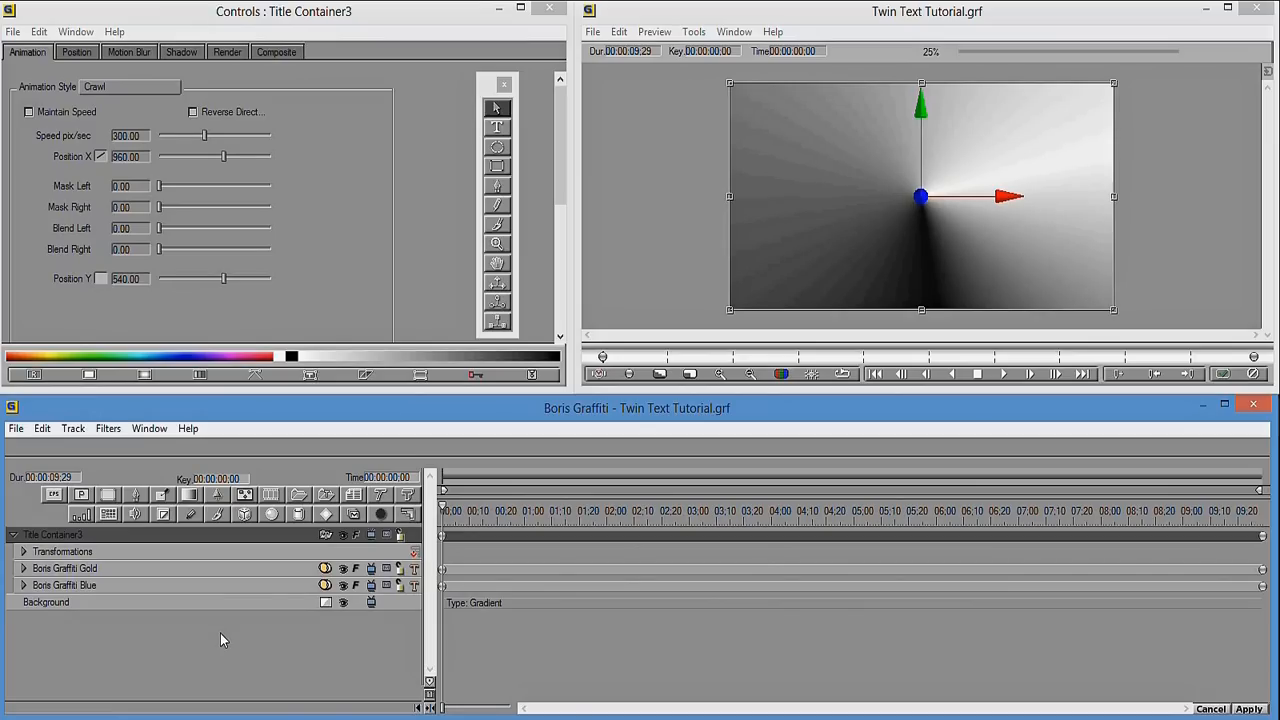
- Undo the animation styles and the title container, leaving no track selected
key(ctrl+z)
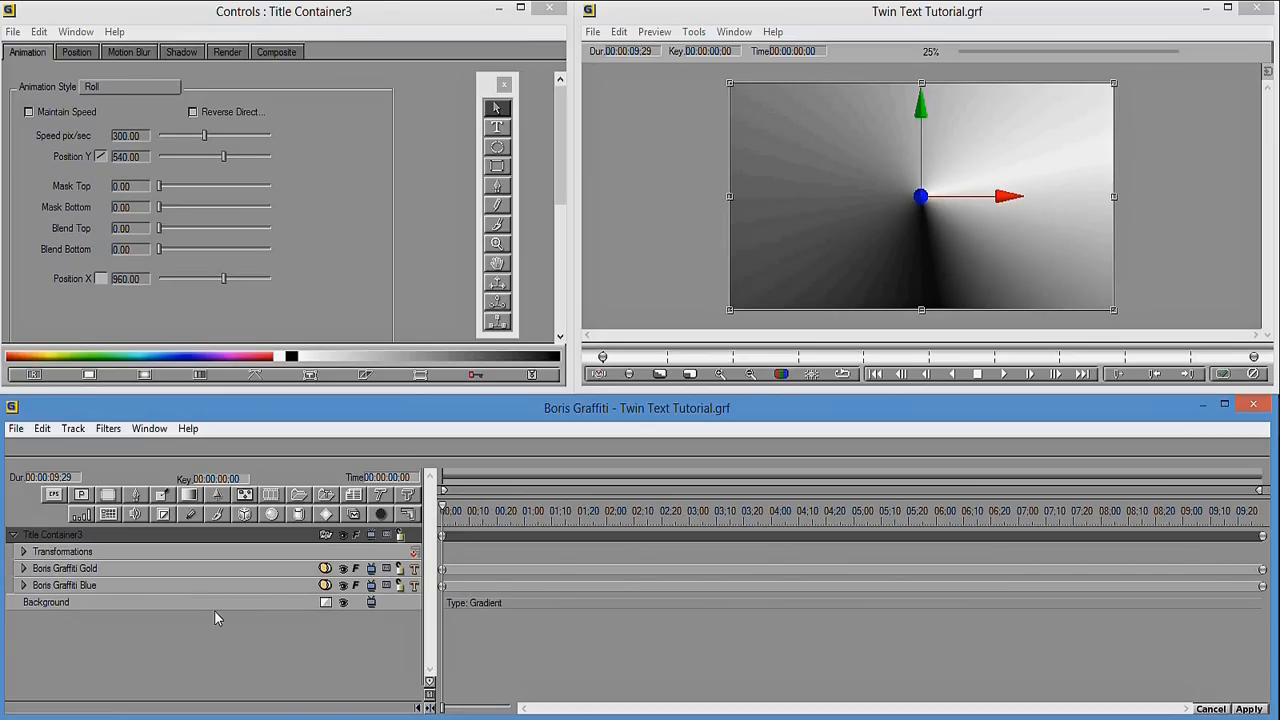
key(ctrl+z)
key(ctrl+z)
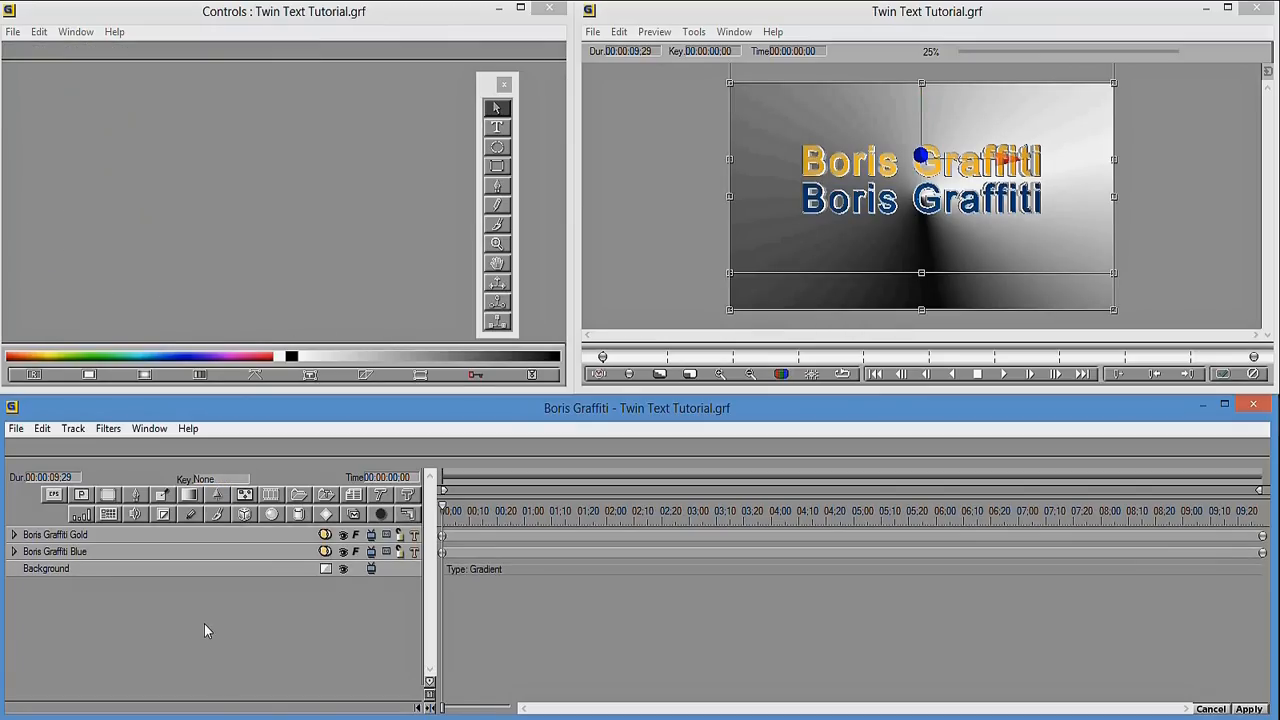
click(230, 620)
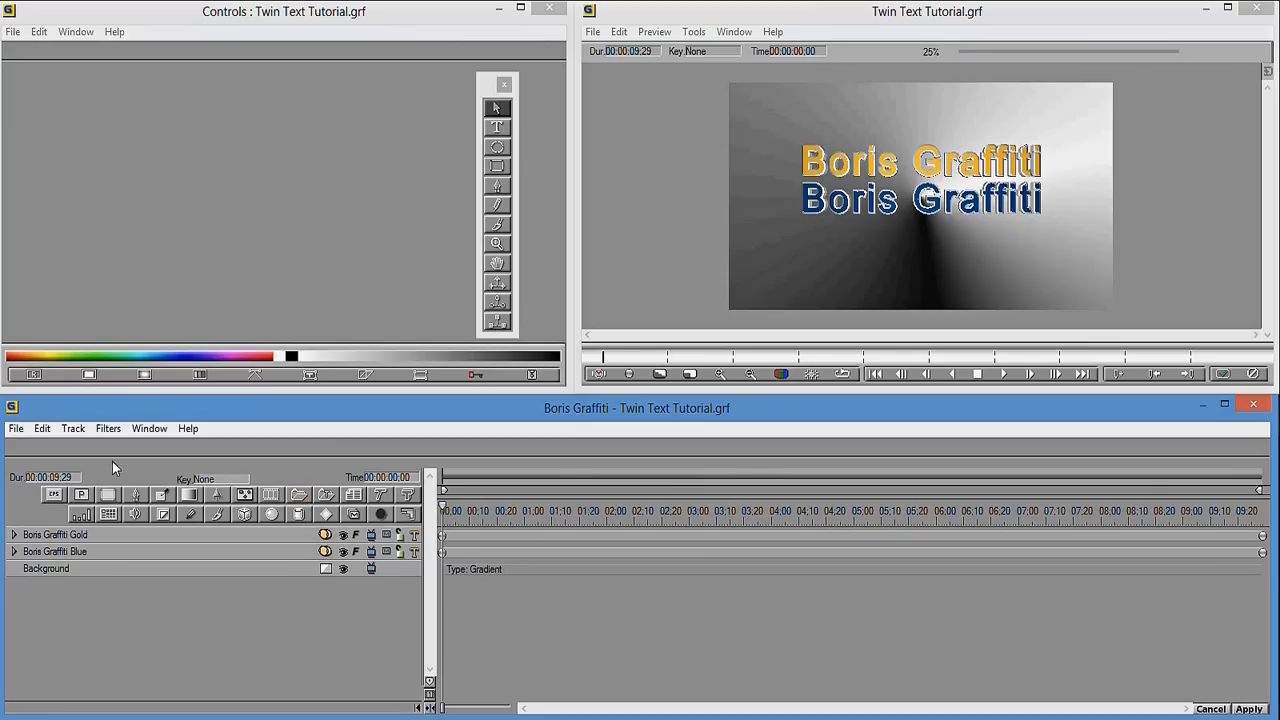
- Create a new 3D container and move the Boris Graffiti Gold and Boris Graffiti Blue tracks into it
click(81, 434)
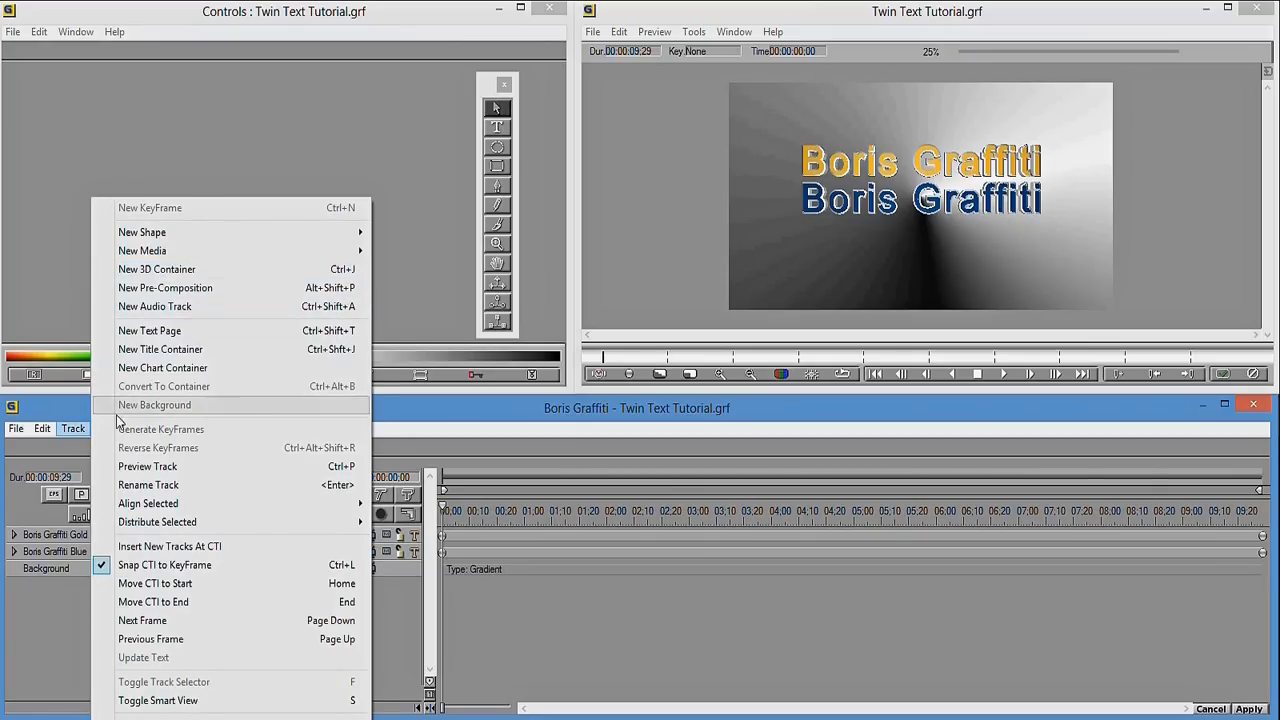
click(174, 276)
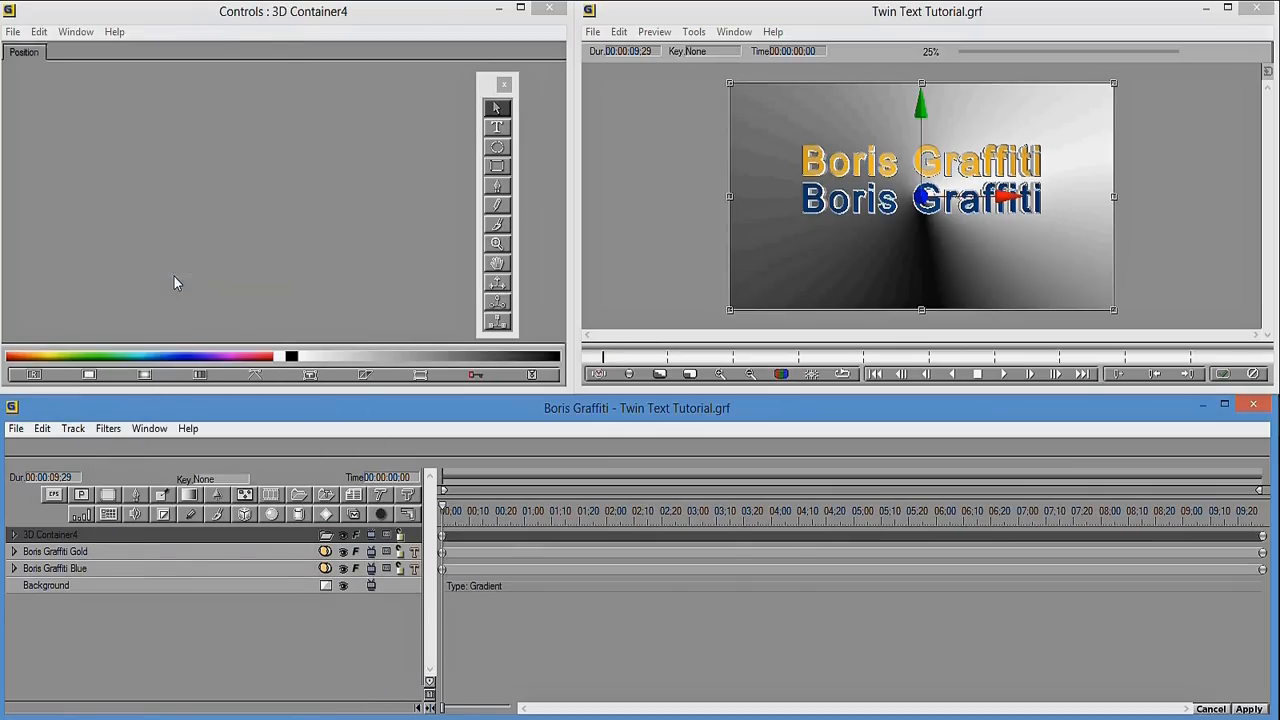
click(182, 570)
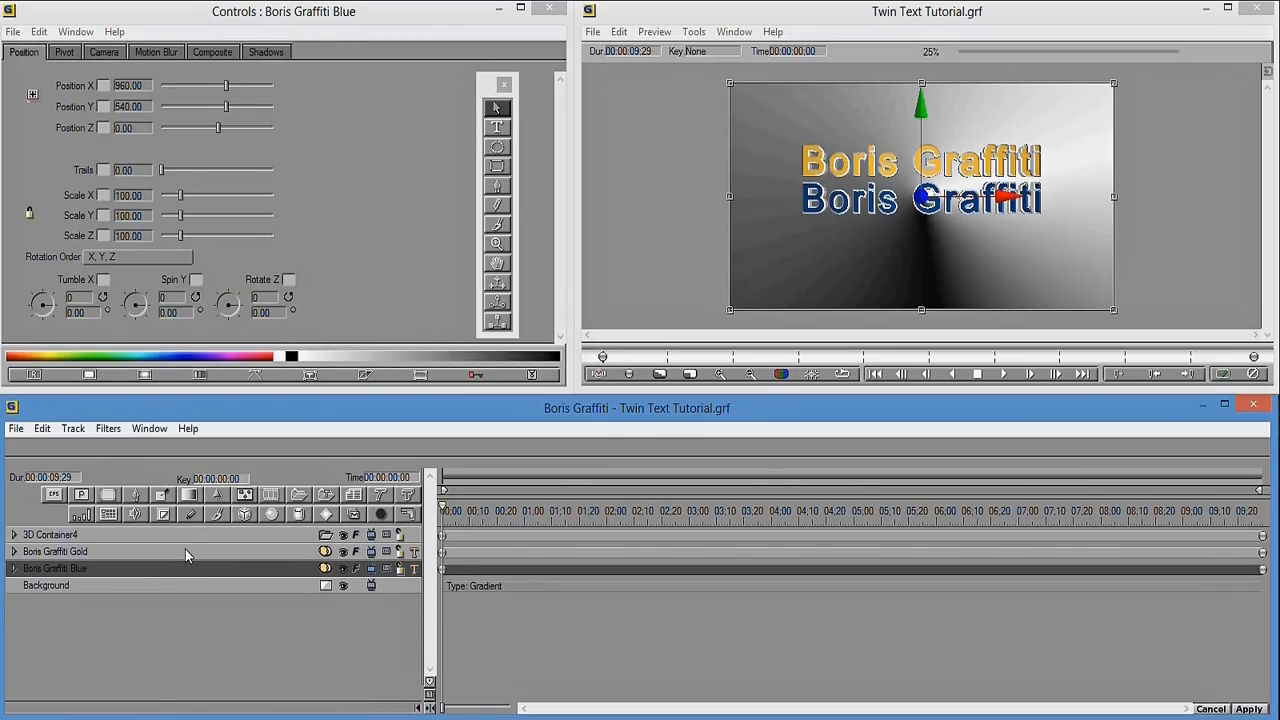
shift+click(185, 549)
drag(192, 545, 193, 538)
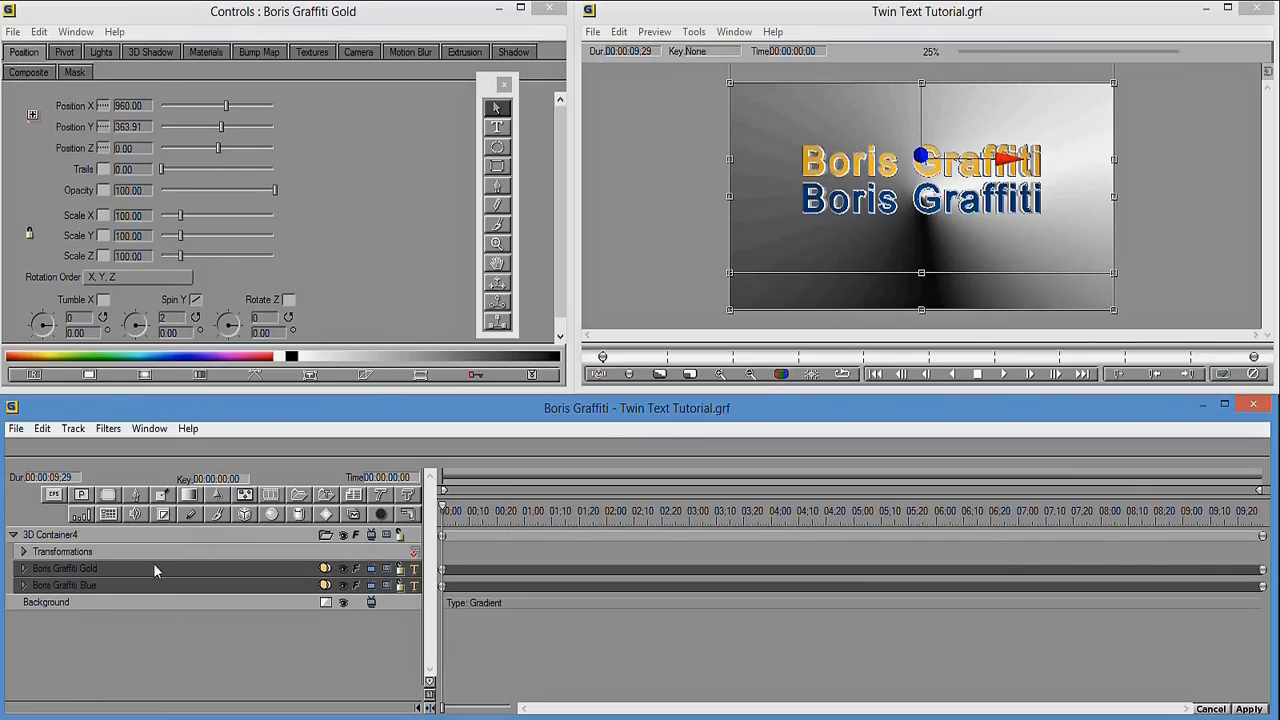
- Compare the 3D container's controls with those of the gold text track inside it
click(160, 537)
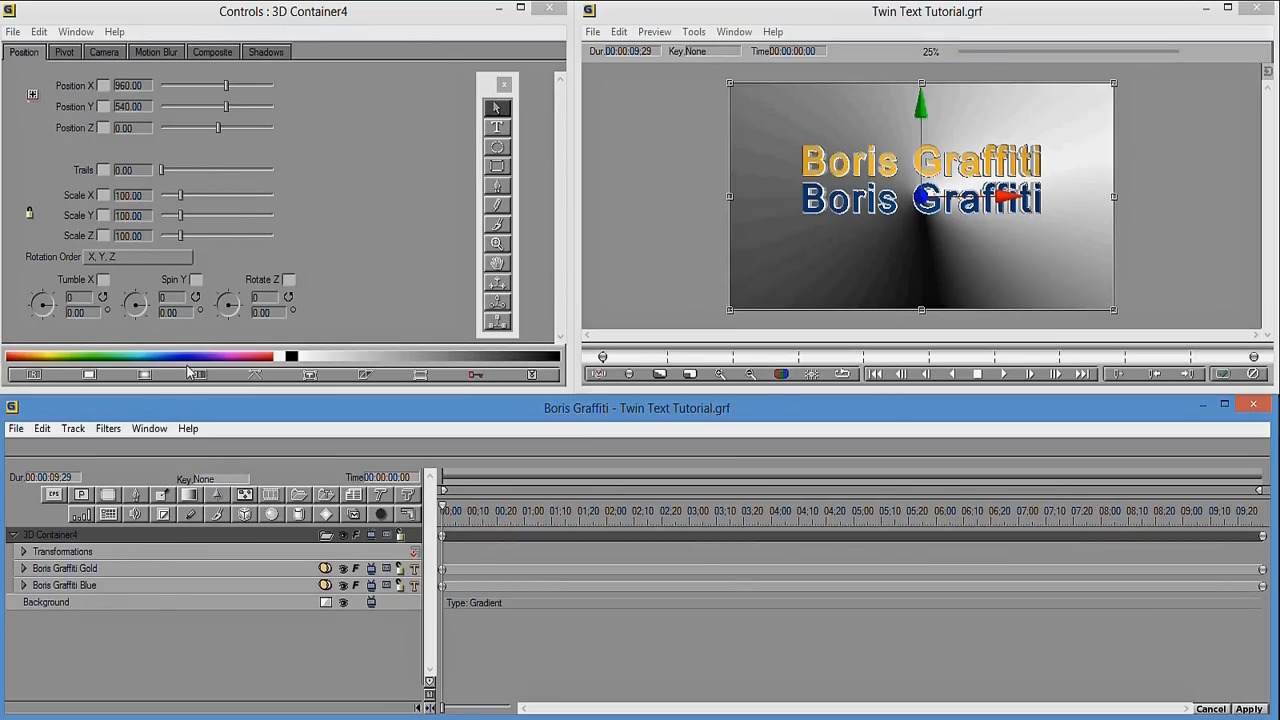
click(157, 569)
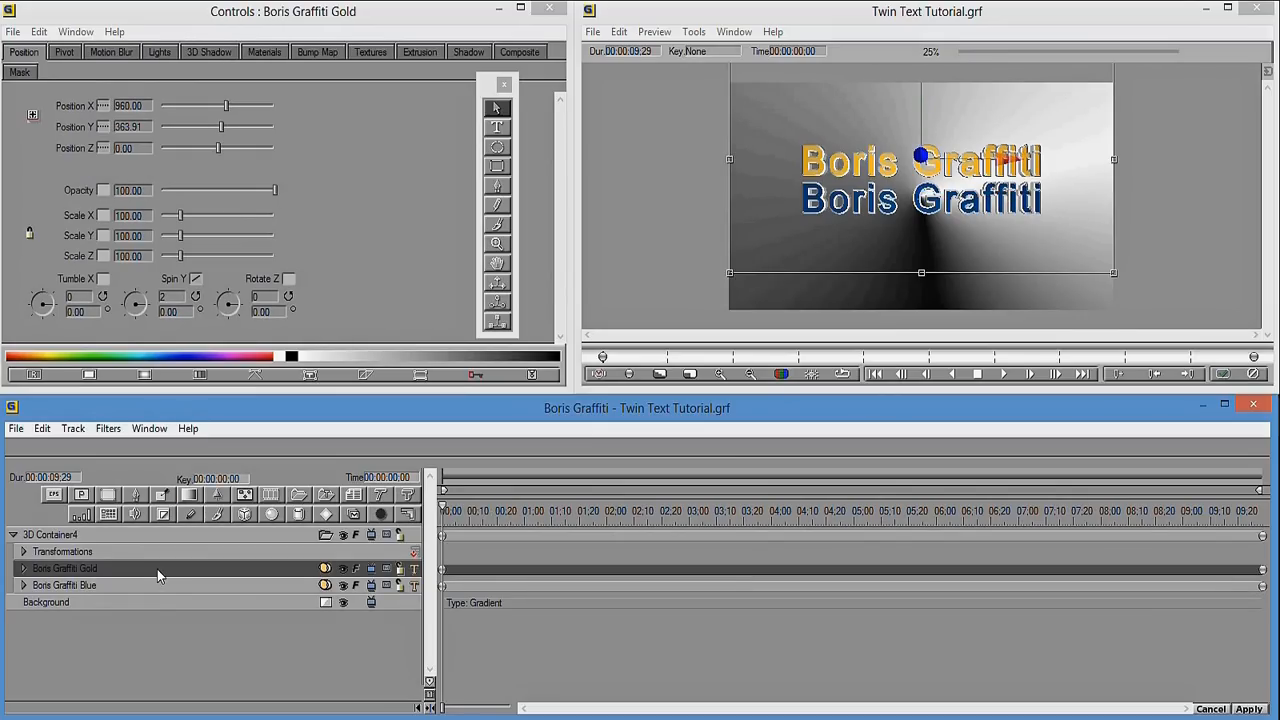
- At the 3D container's first keyframe, set Tumble X to Linear interpolation with 2 revolutions, and preview the motion at 00:00:04;12
click(137, 539)
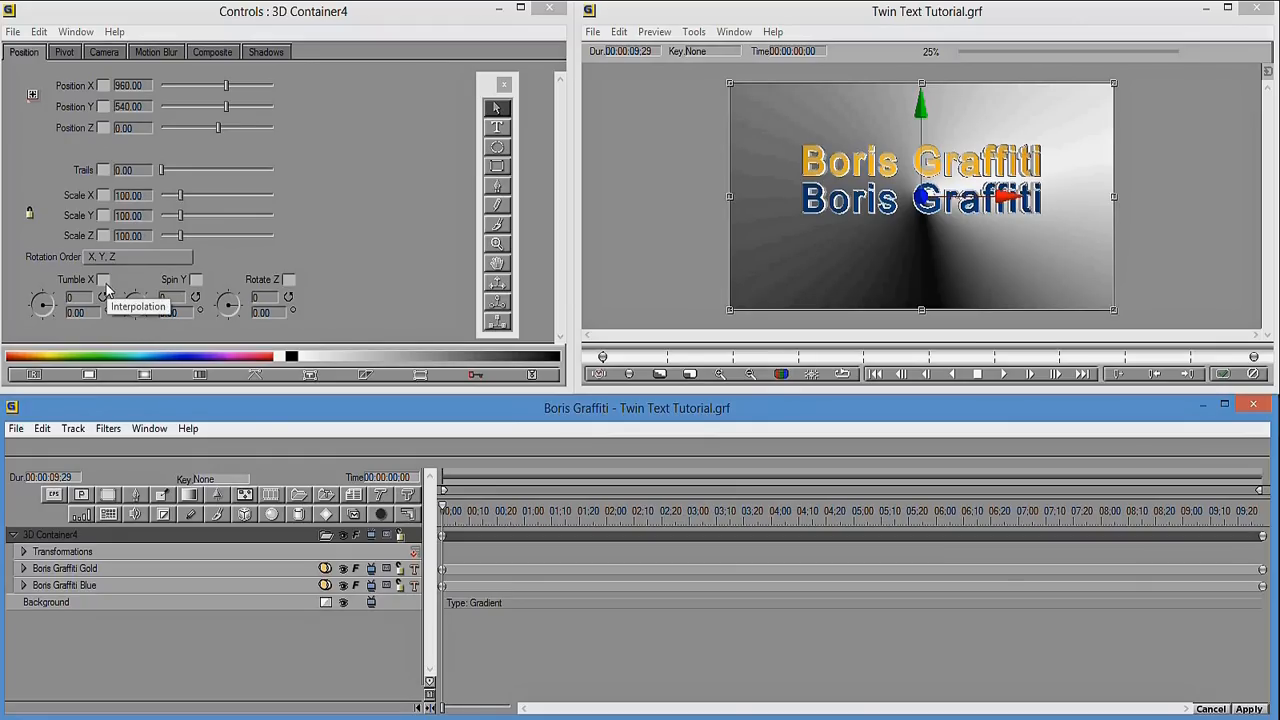
click(442, 536)
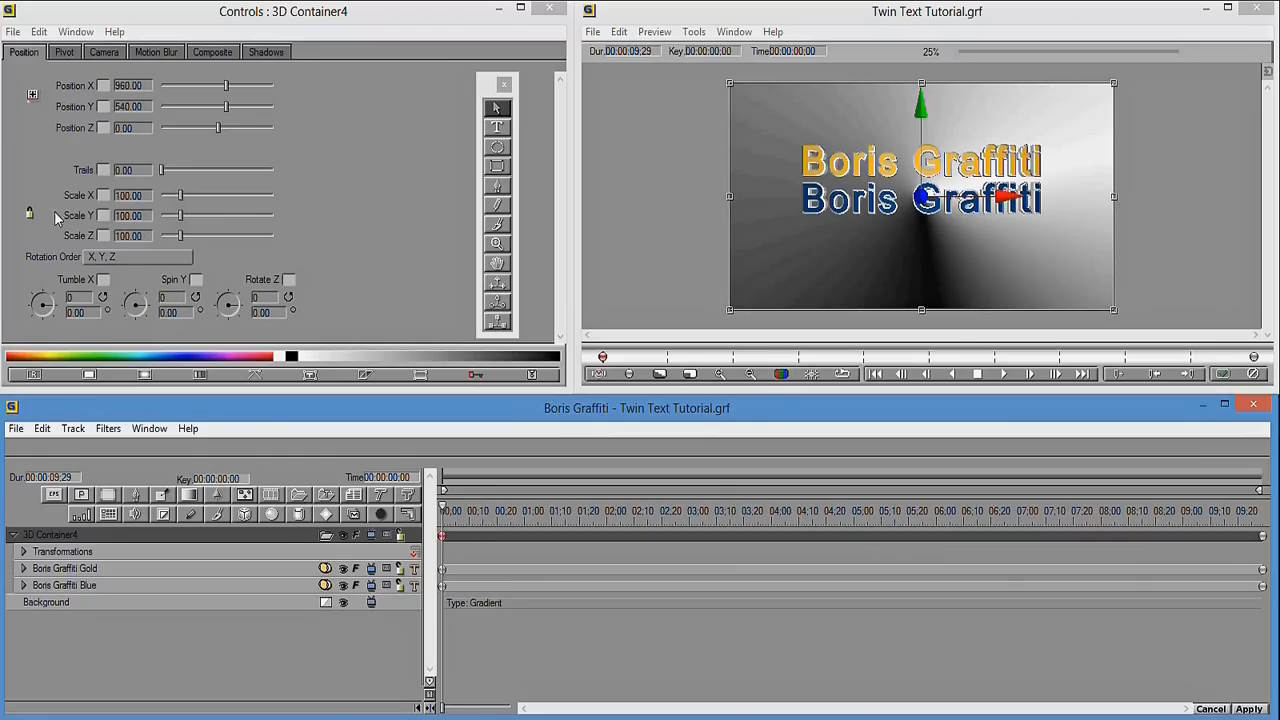
click(104, 282)
click(104, 281)
click(100, 340)
click(78, 297)
key(Return)
drag(447, 512, 806, 513)
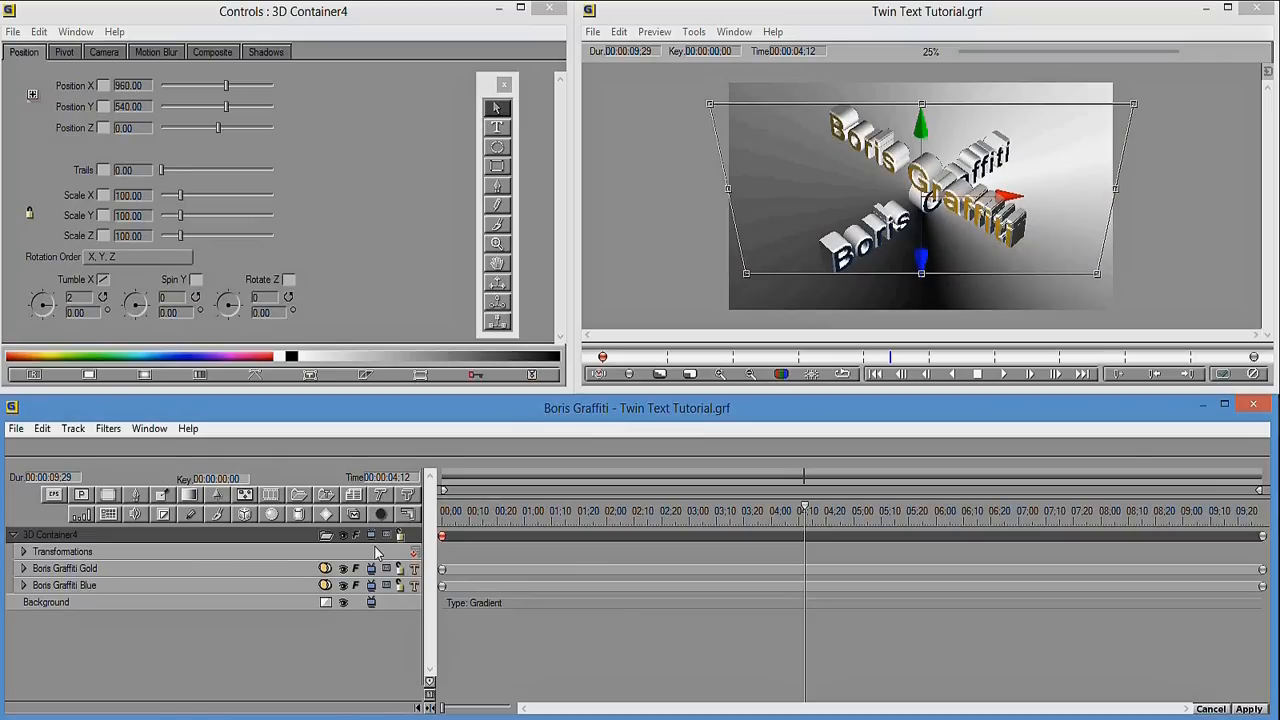
click(629, 373)
- Move the Boris Graffiti Gold text down along its Y axis to about 519.51
click(157, 567)
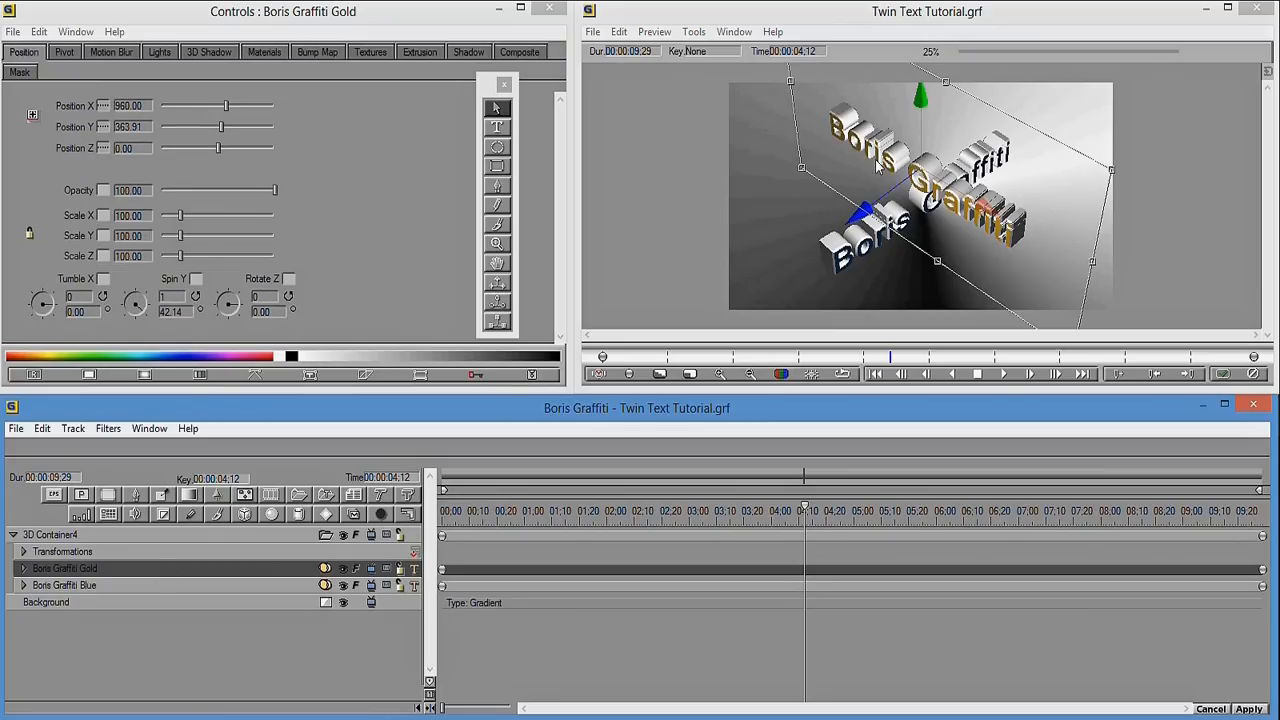
drag(922, 97, 898, 176)
drag(894, 119, 894, 108)
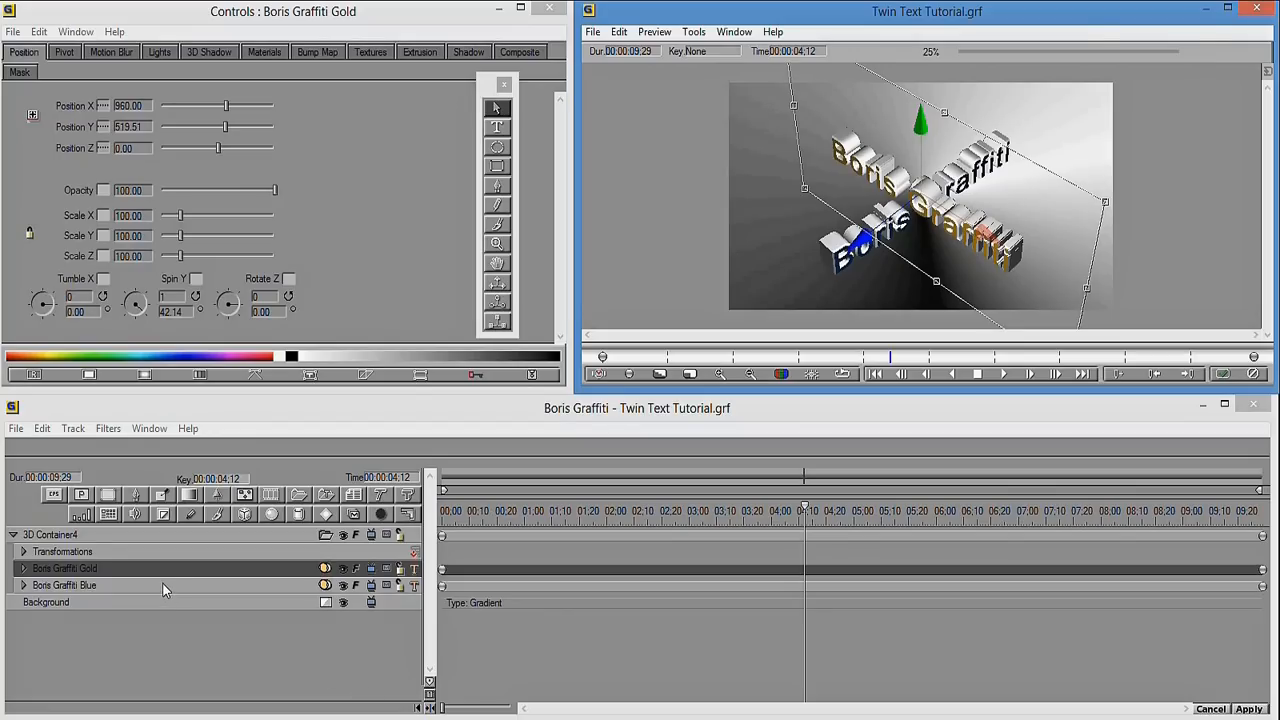
- Place the Boris Graffiti Blue track above the Boris Graffiti Gold track inside the 3D container
click(162, 583)
drag(174, 556, 156, 566)
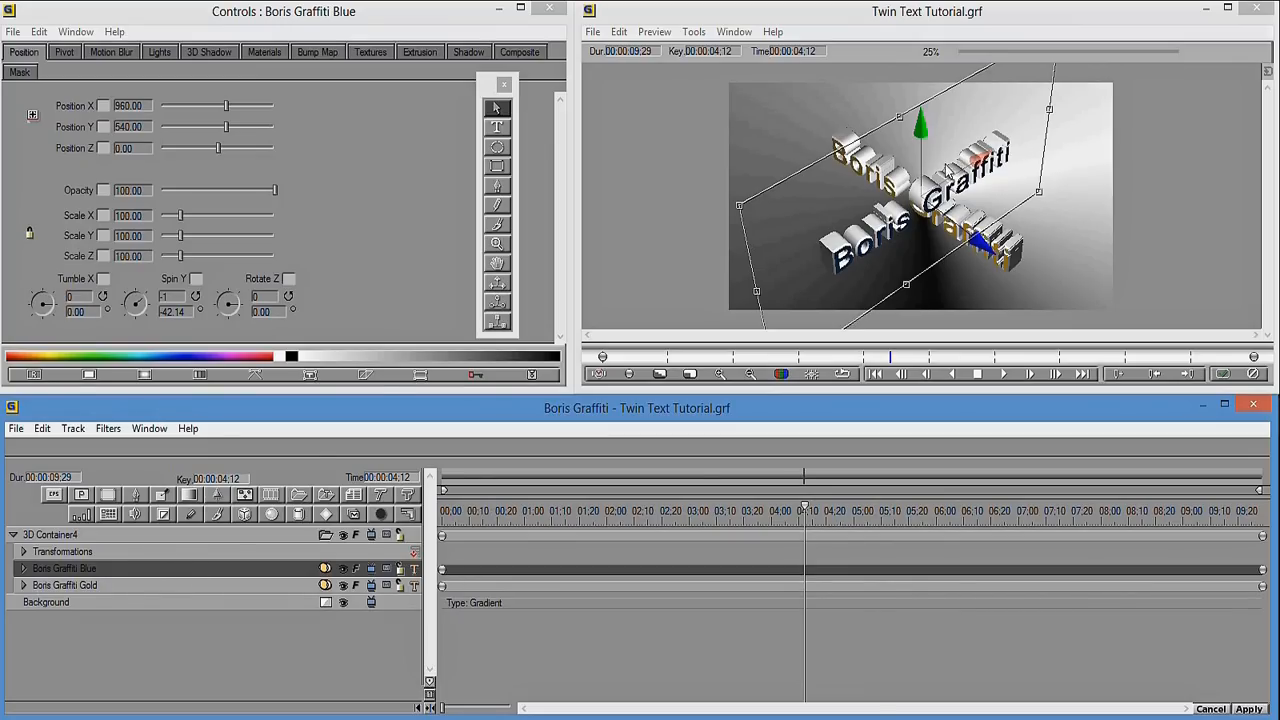
- Try repositioning the Boris Graffiti Blue text along its Y and Z axes in the preview
mouse_move(926, 133)
mouse_down()
mouse_move(922, 205)
mouse_move(921, 118)
mouse_move(926, 183)
mouse_move(925, 135)
mouse_up()
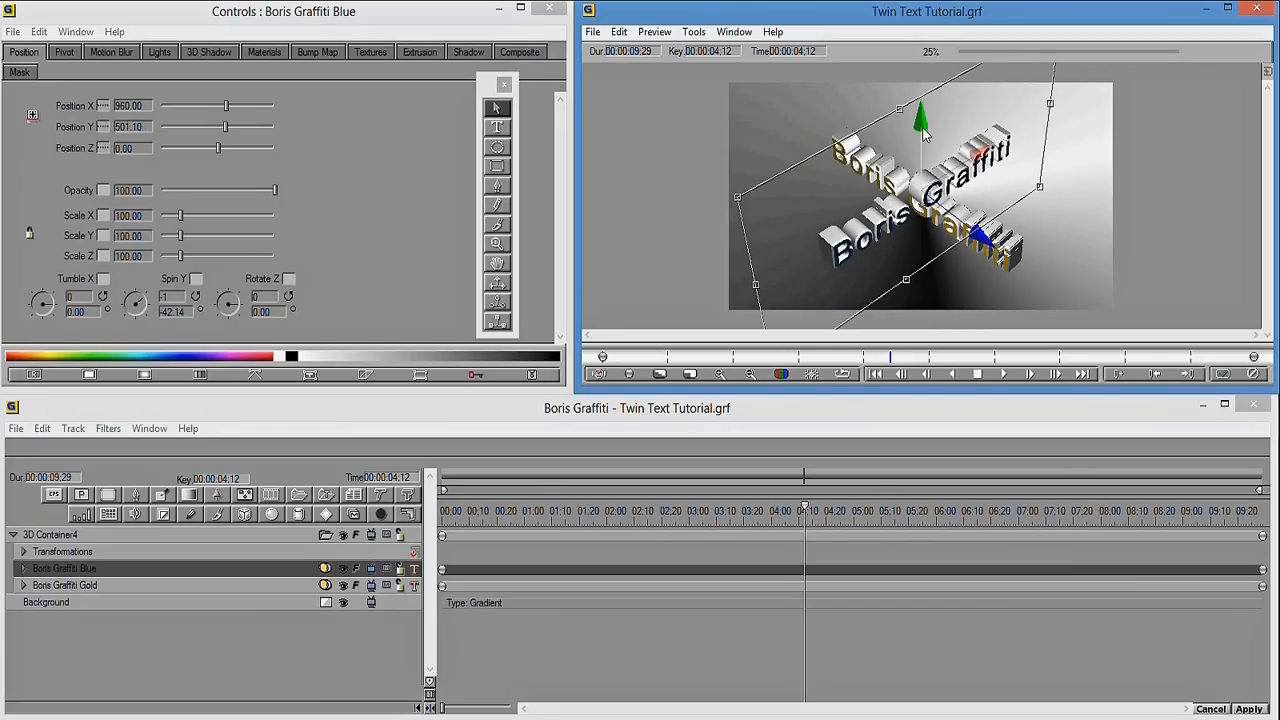
drag(983, 240, 917, 190)
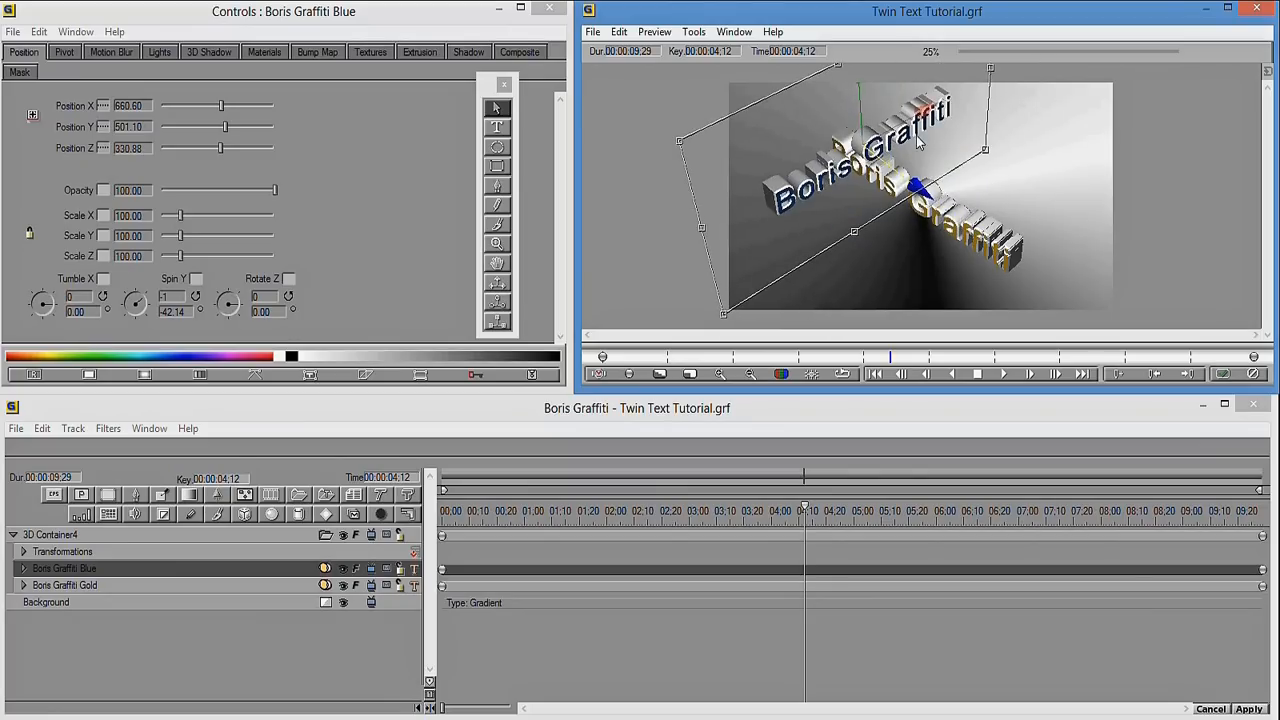
drag(862, 120, 861, 156)
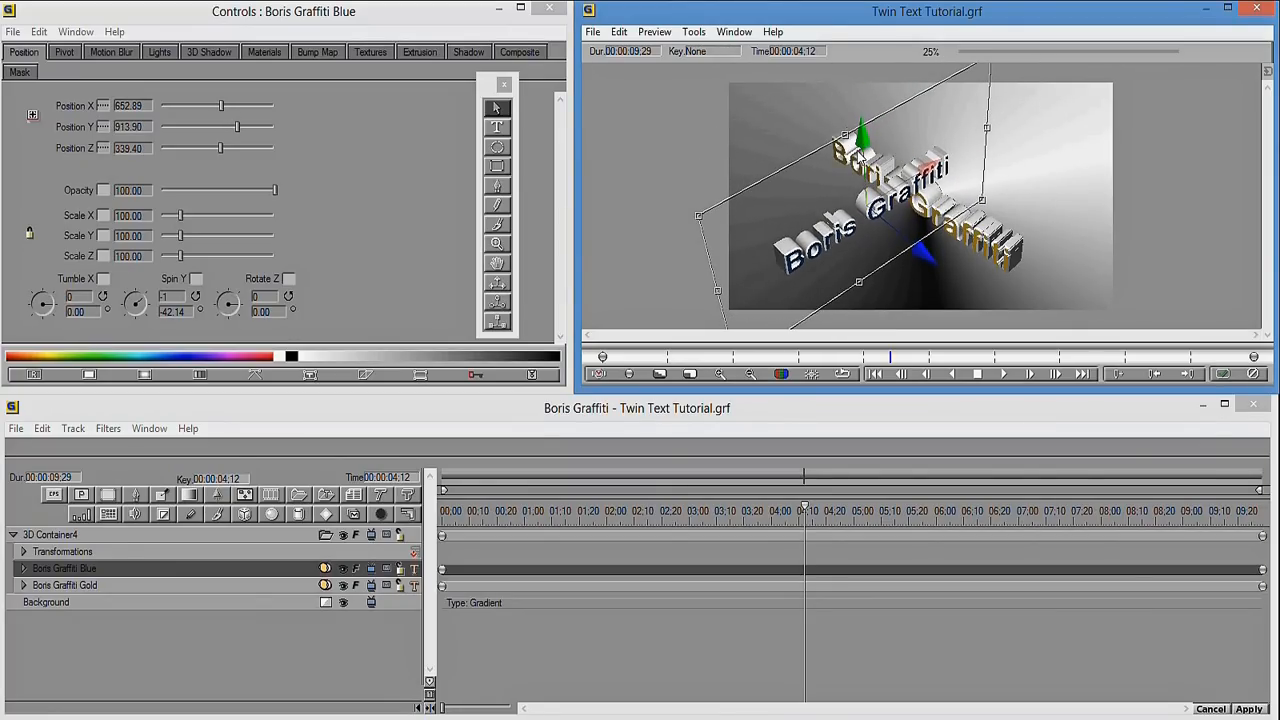
- Reset the Boris Graffiti Blue track's Position X, Y and Z by setting their interpolation to None
click(106, 148)
click(124, 154)
click(108, 129)
click(125, 130)
click(103, 105)
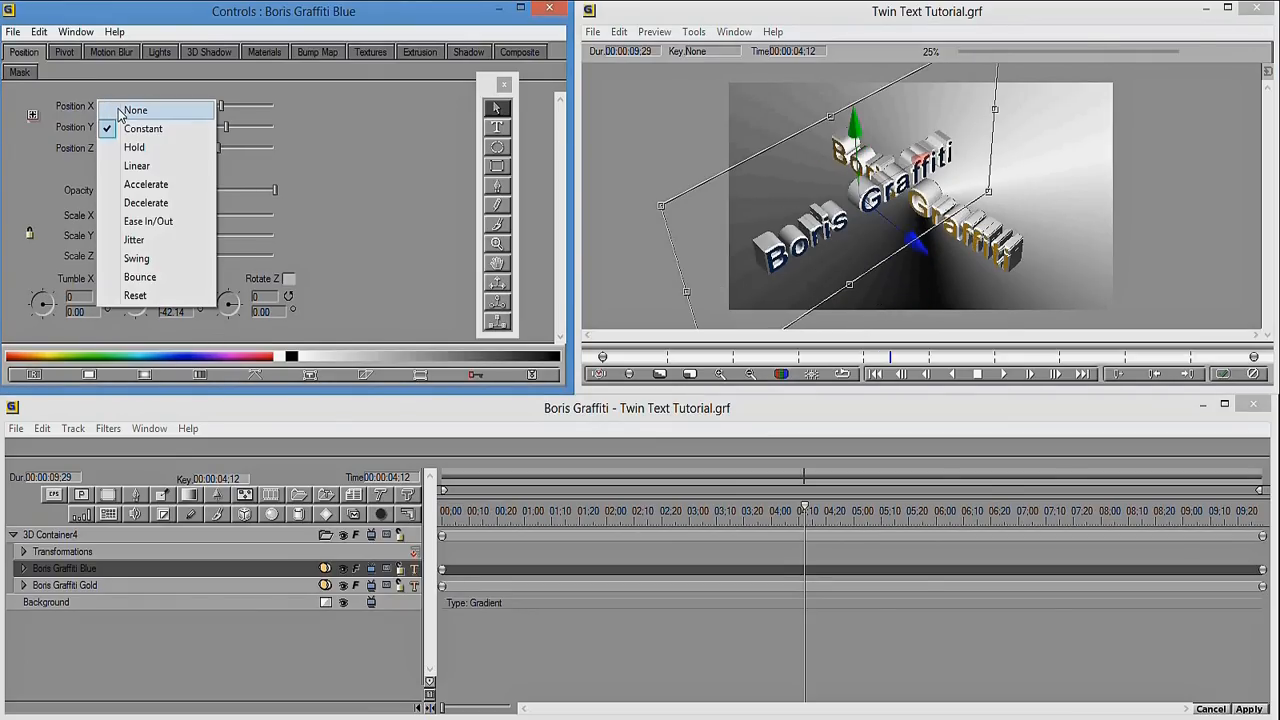
click(121, 111)
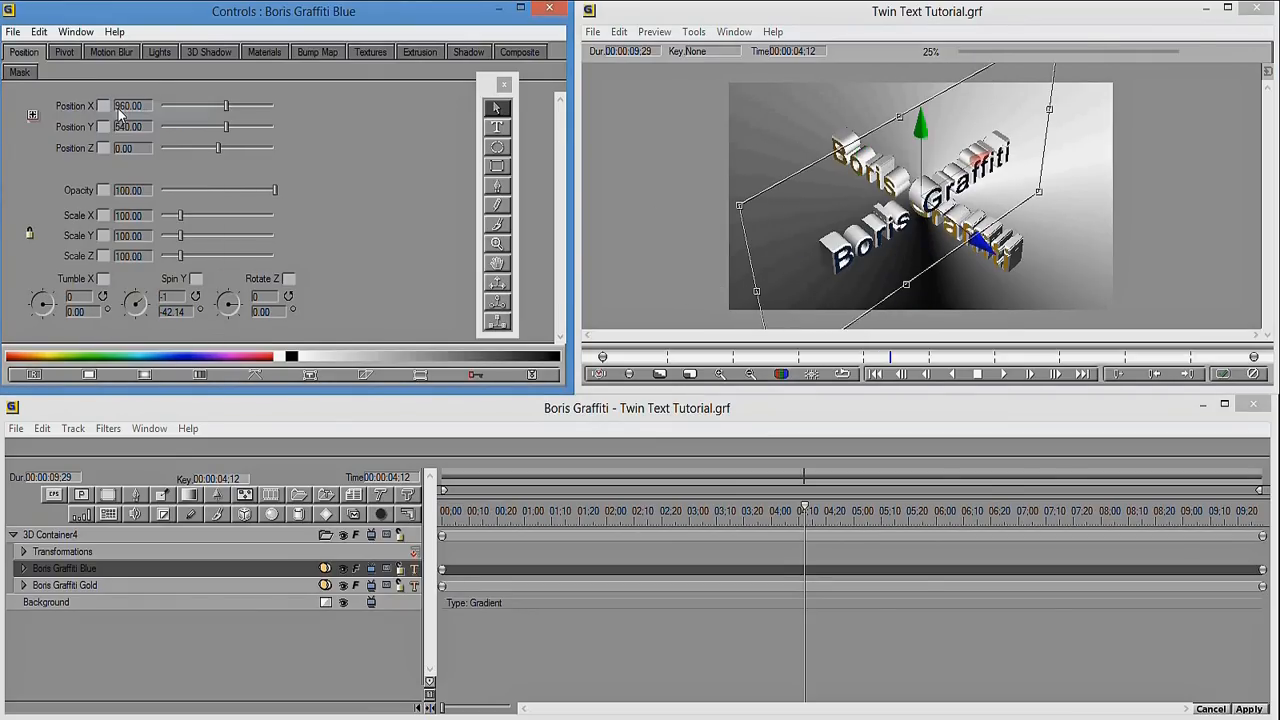
- Reset the Boris Graffiti Gold track's Position X, Y and Z by setting their interpolation to None
click(198, 589)
click(103, 105)
click(121, 111)
click(103, 127)
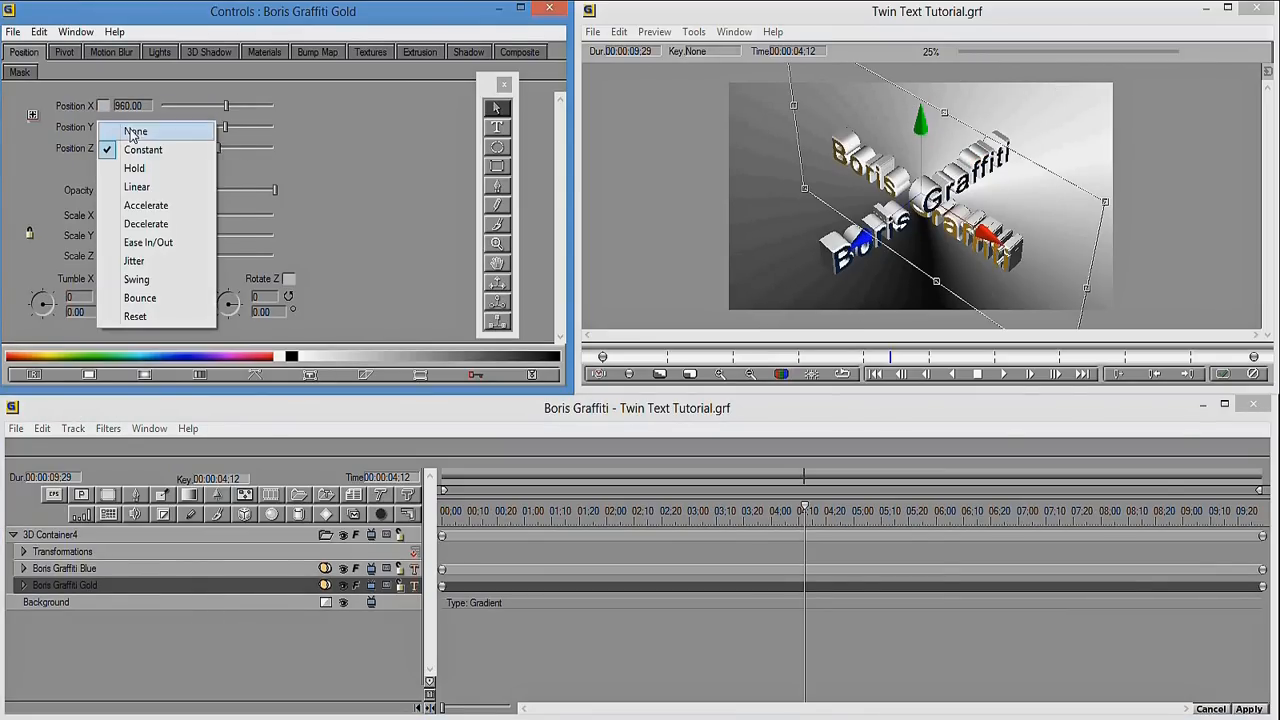
click(124, 131)
click(104, 148)
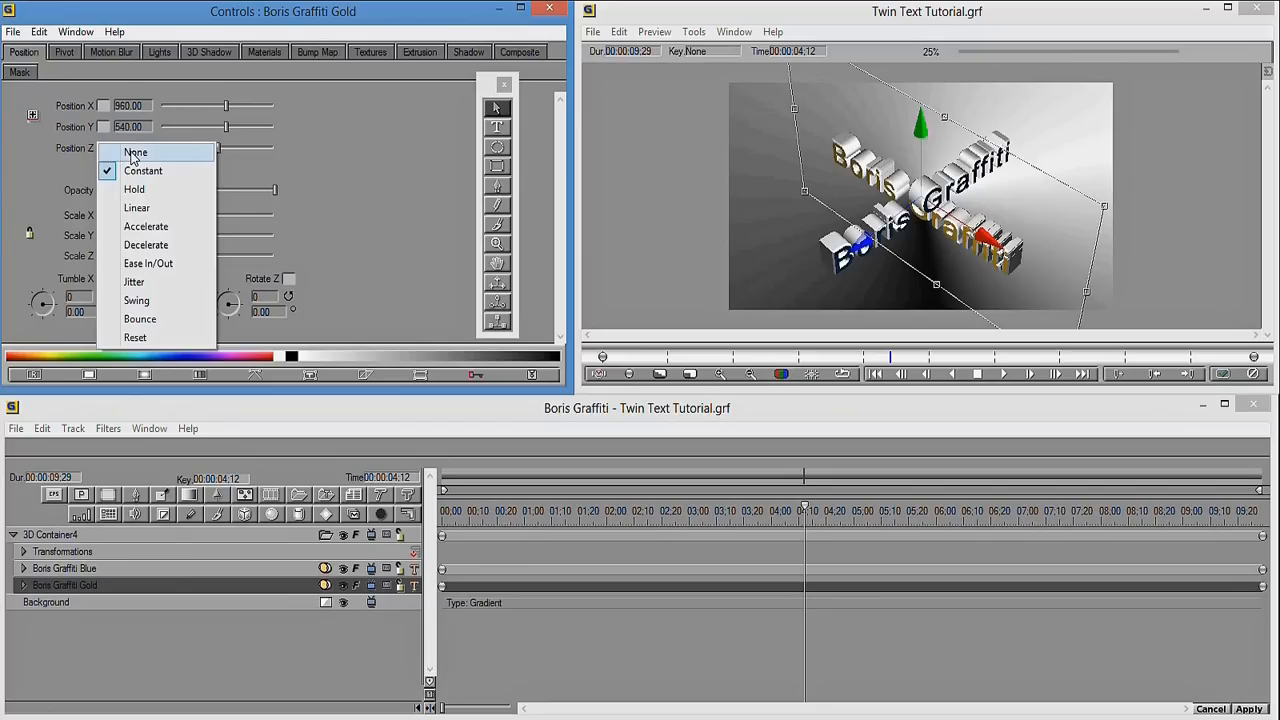
click(126, 153)
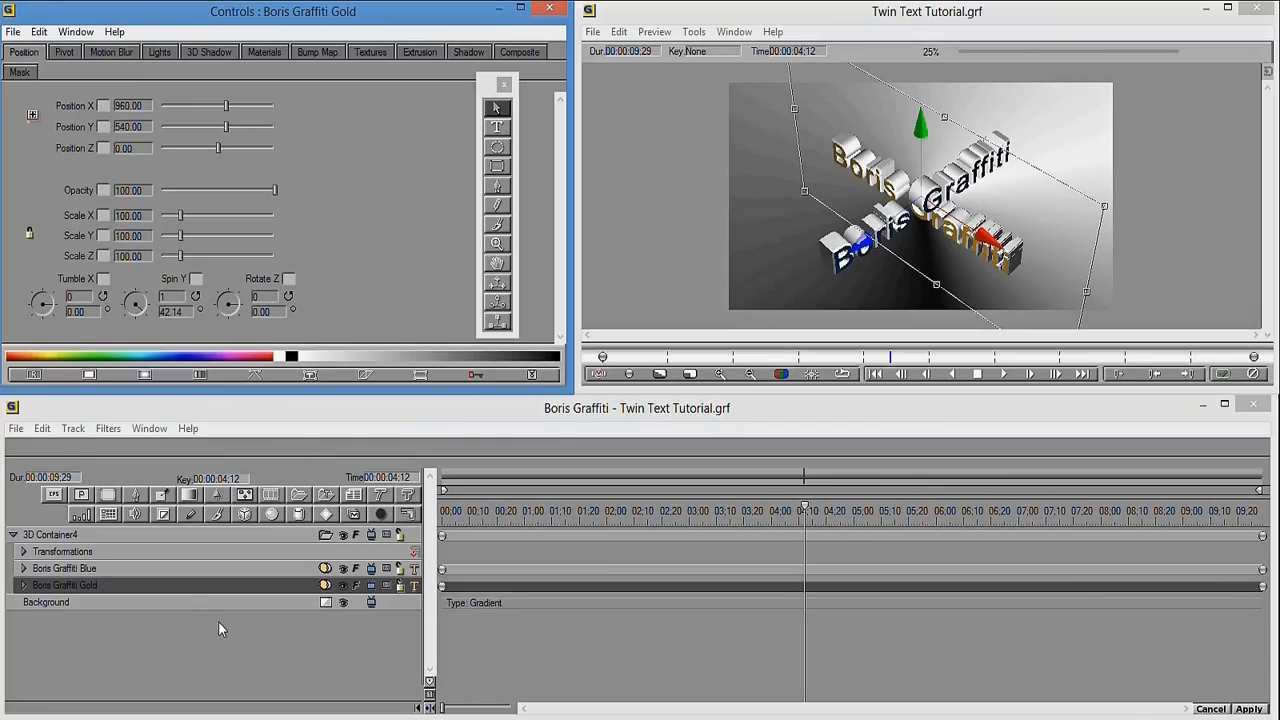
- Move the Boris Graffiti Blue and Gold tracks out of 3D Container4 and delete the emptied container
click(121, 568)
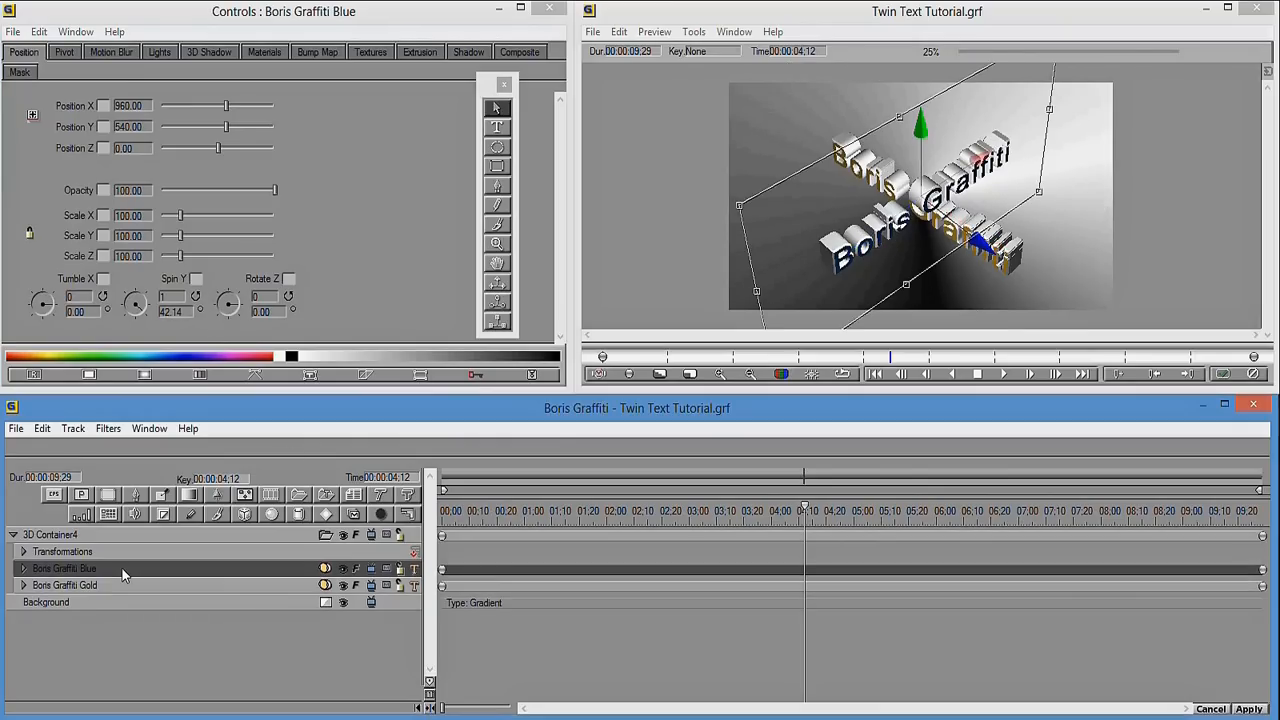
shift+click(136, 591)
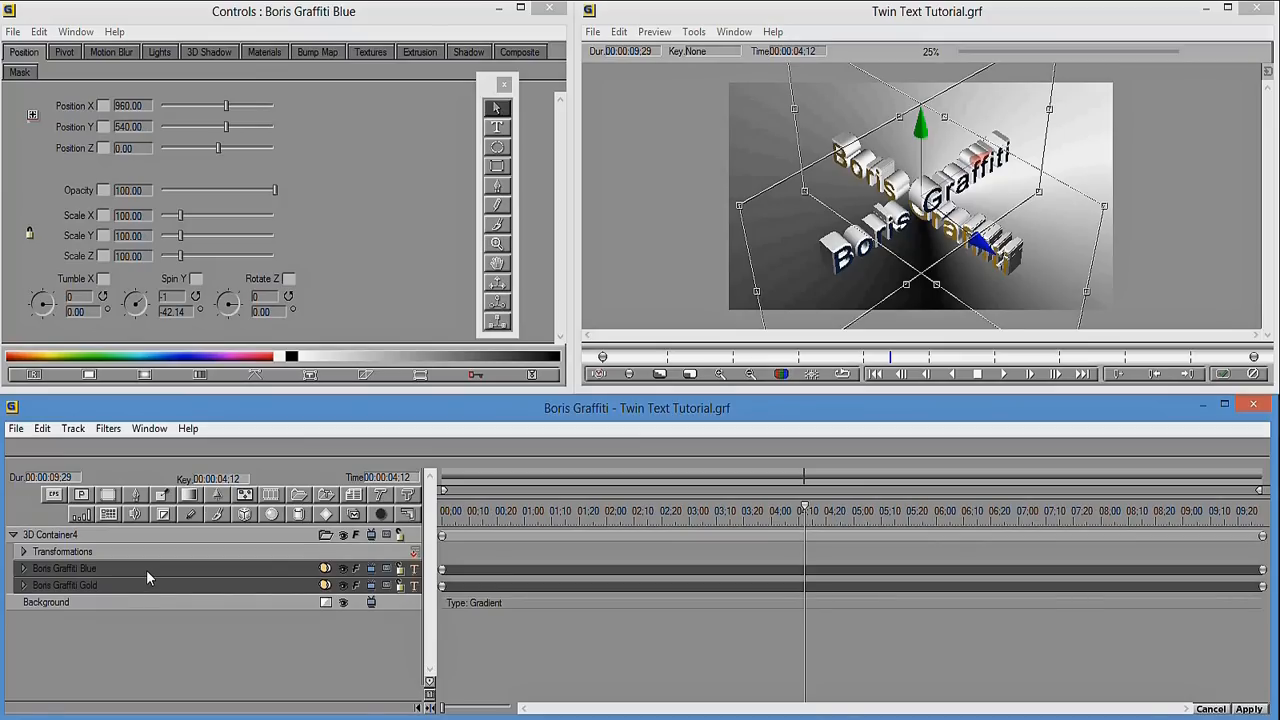
drag(146, 569, 155, 526)
click(137, 571)
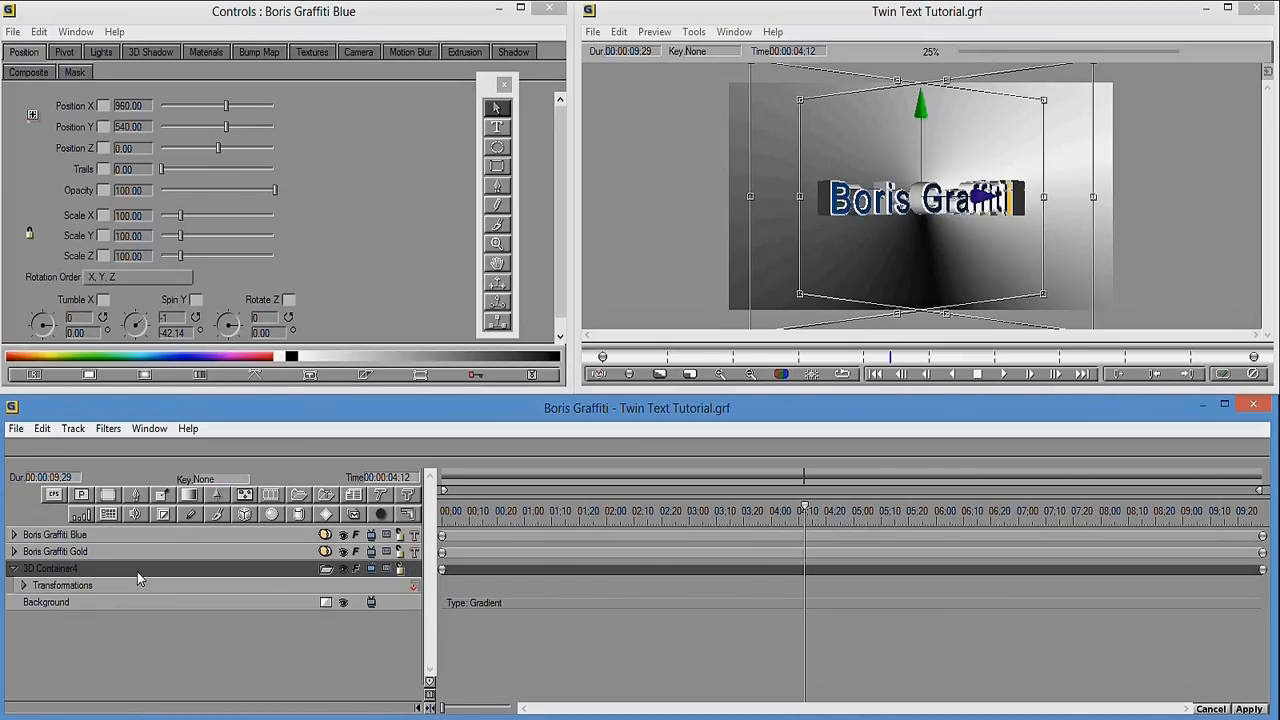
right_click(137, 571)
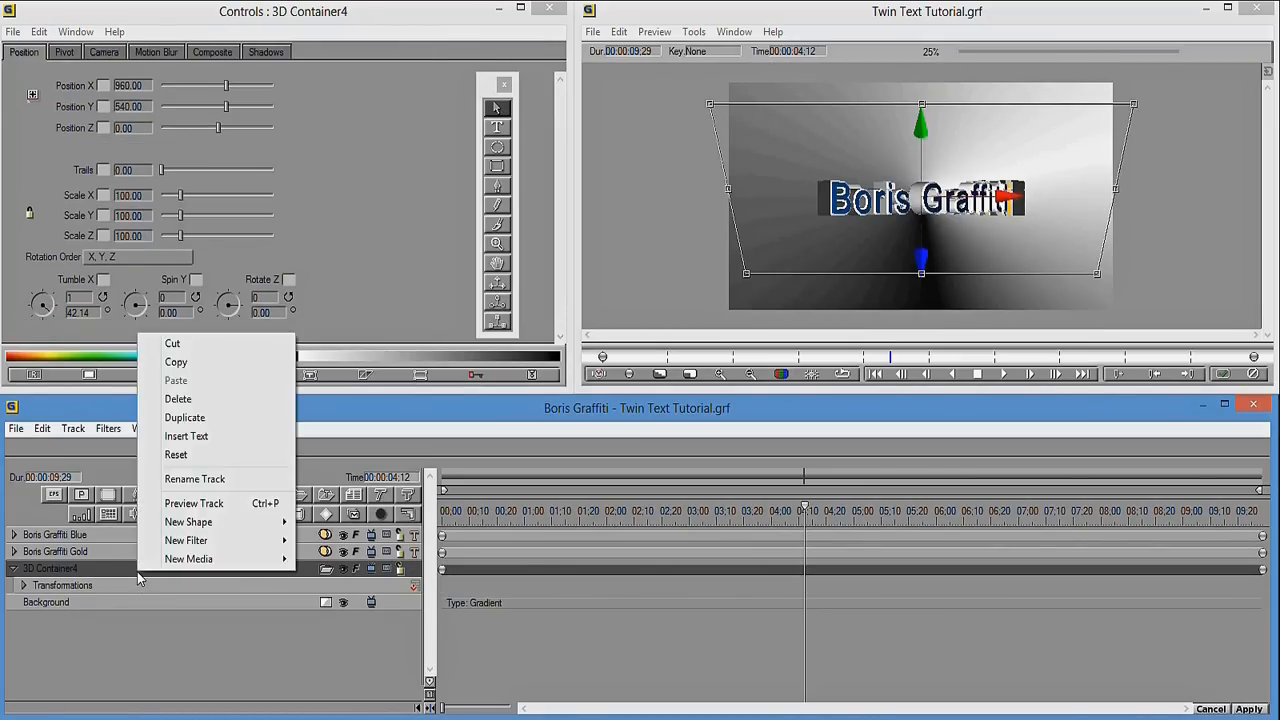
click(177, 399)
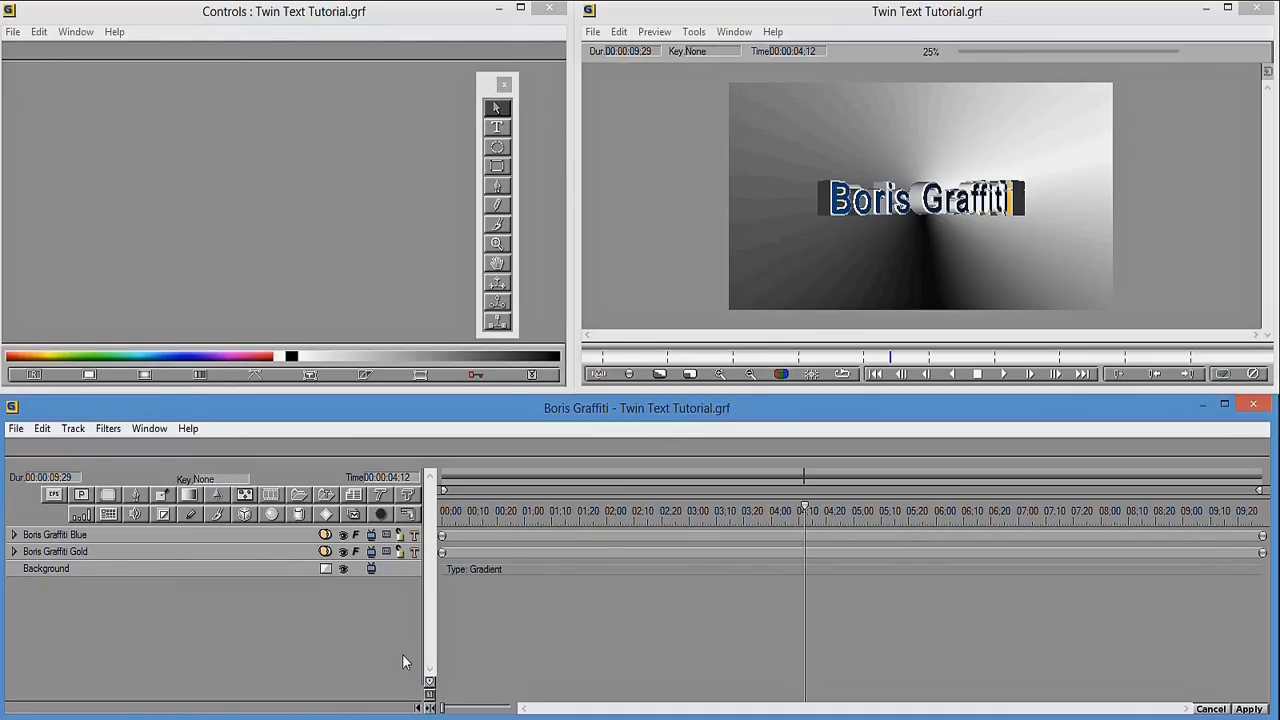
- Try tumbling the Boris Graffiti Blue text around its X axis outside a container
click(199, 532)
mouse_move(51, 325)
mouse_down()
mouse_move(59, 306)
mouse_move(64, 332)
mouse_move(74, 317)
mouse_up()
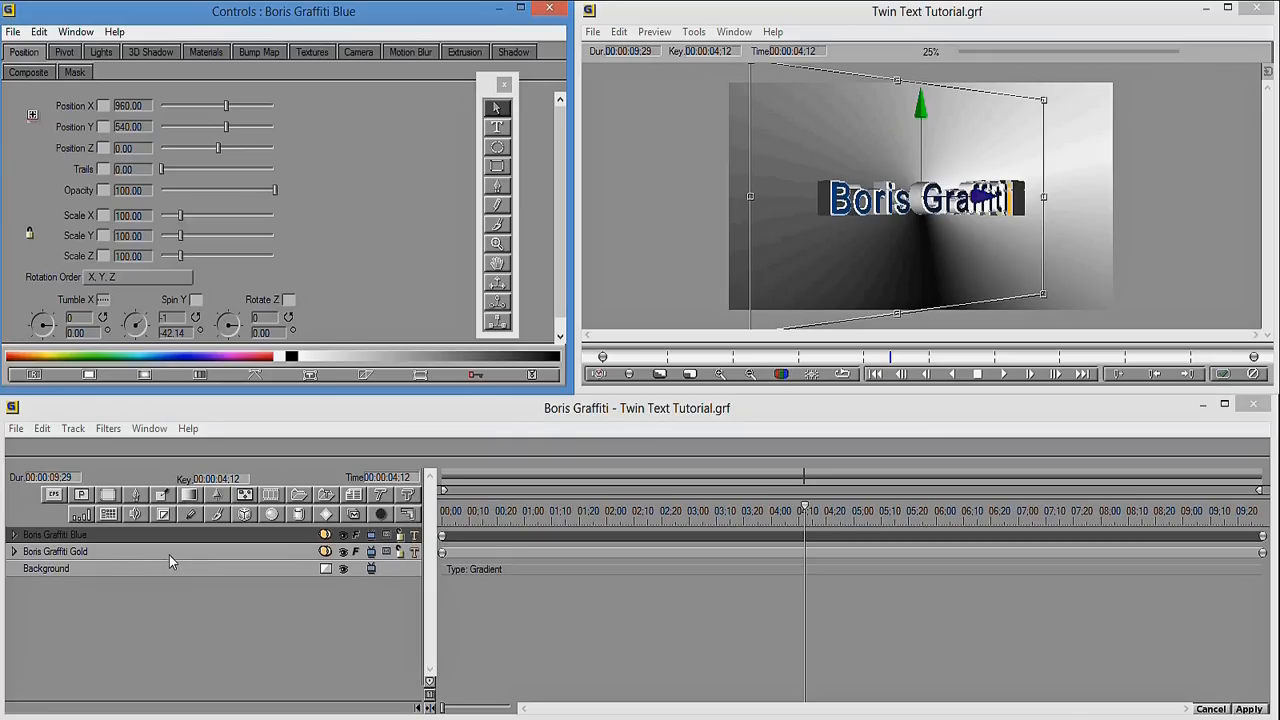
click(169, 555)
click(186, 591)
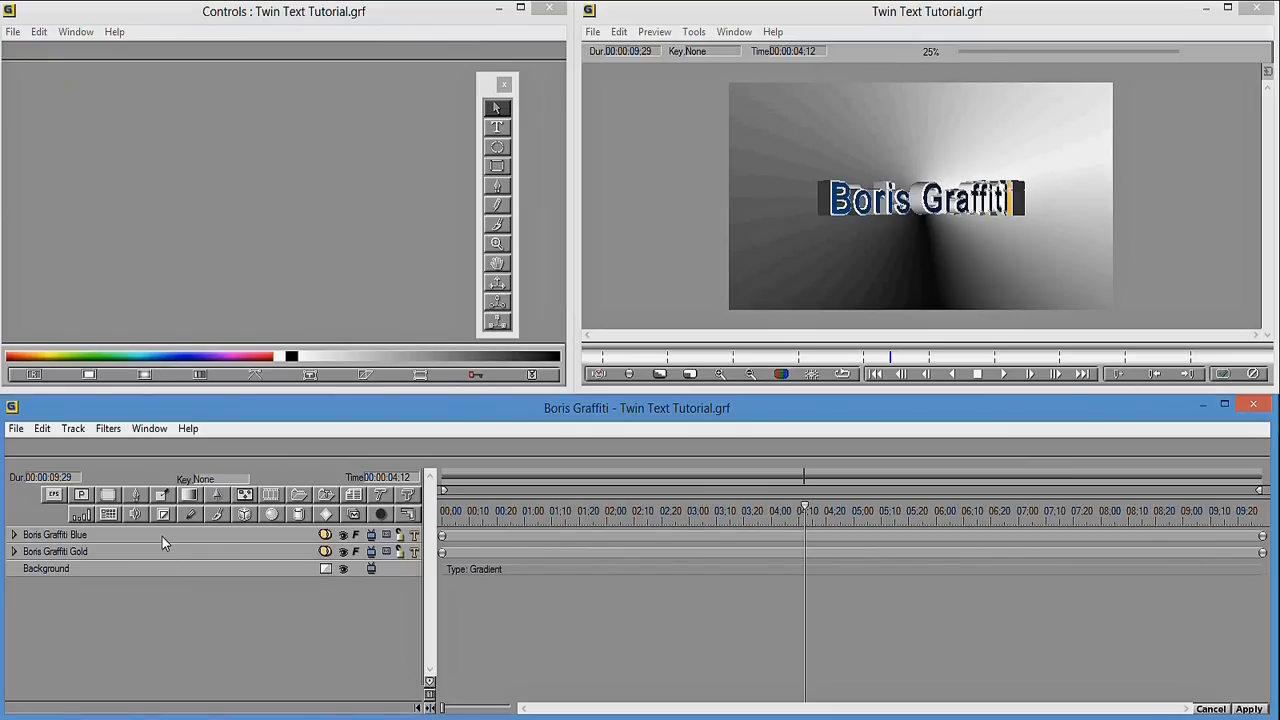
- Insert the saved settings file Empty 3D Z Space Container into the project
click(13, 31)
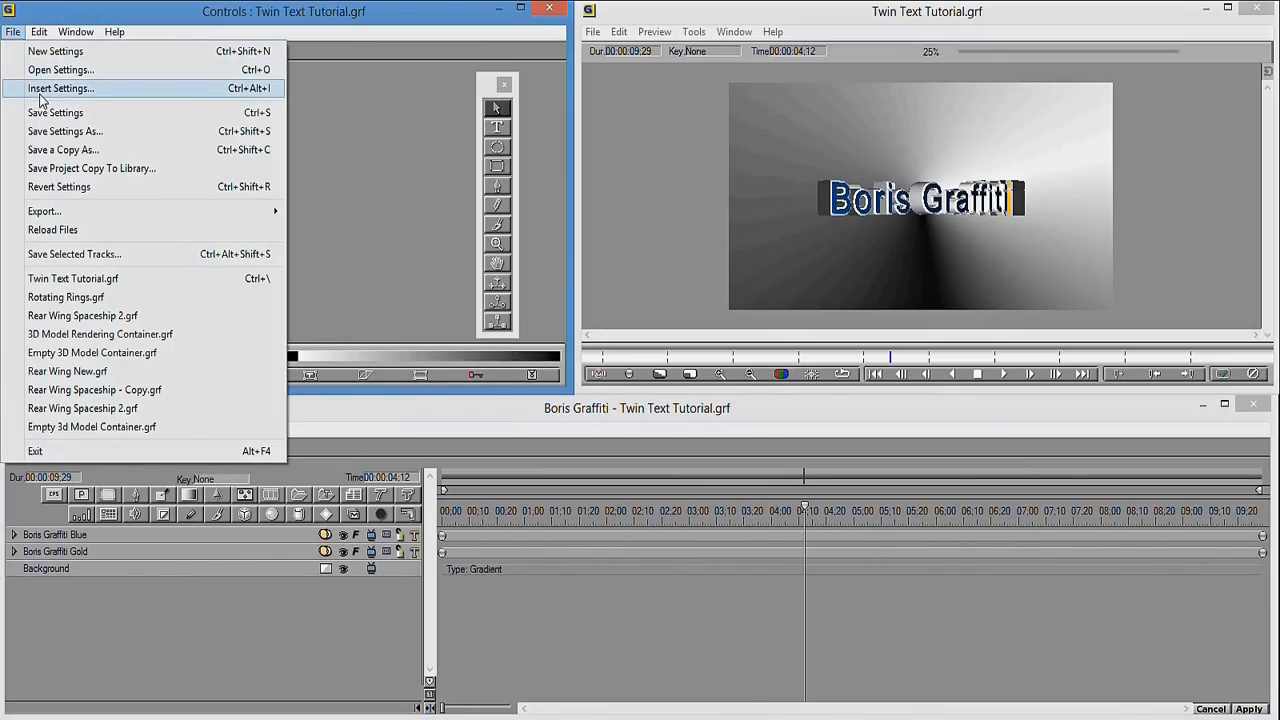
click(41, 92)
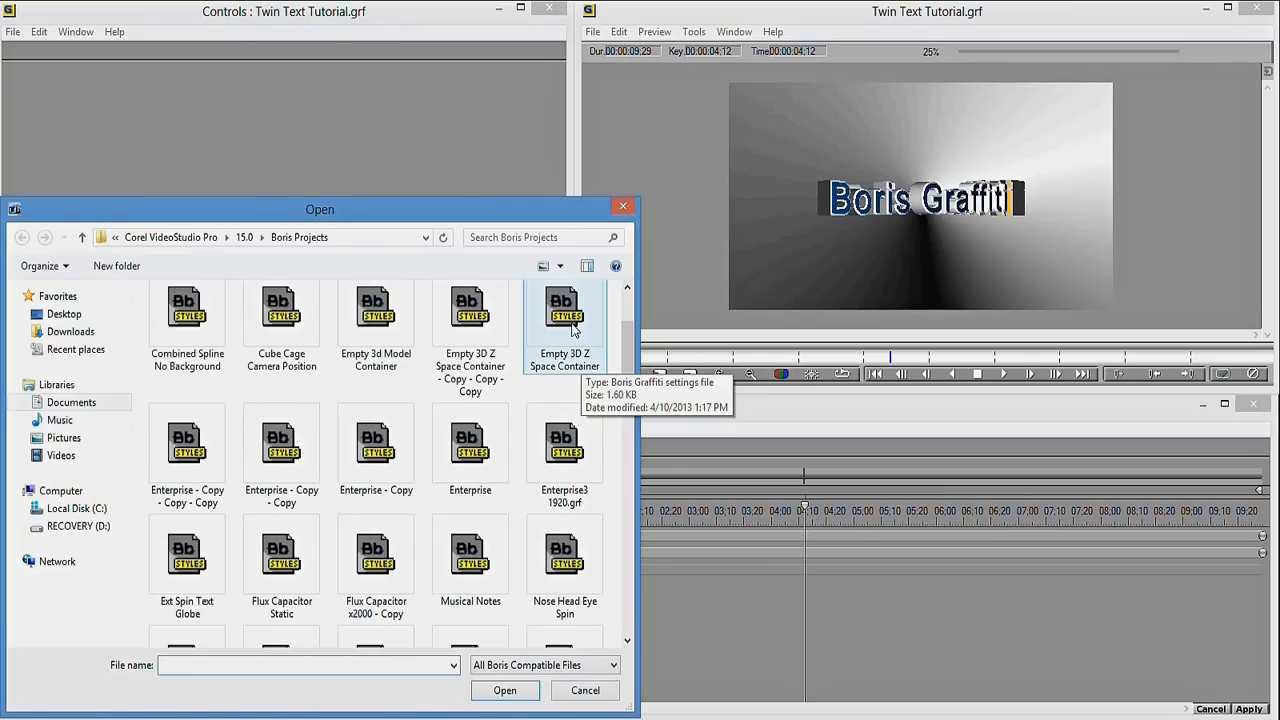
click(573, 330)
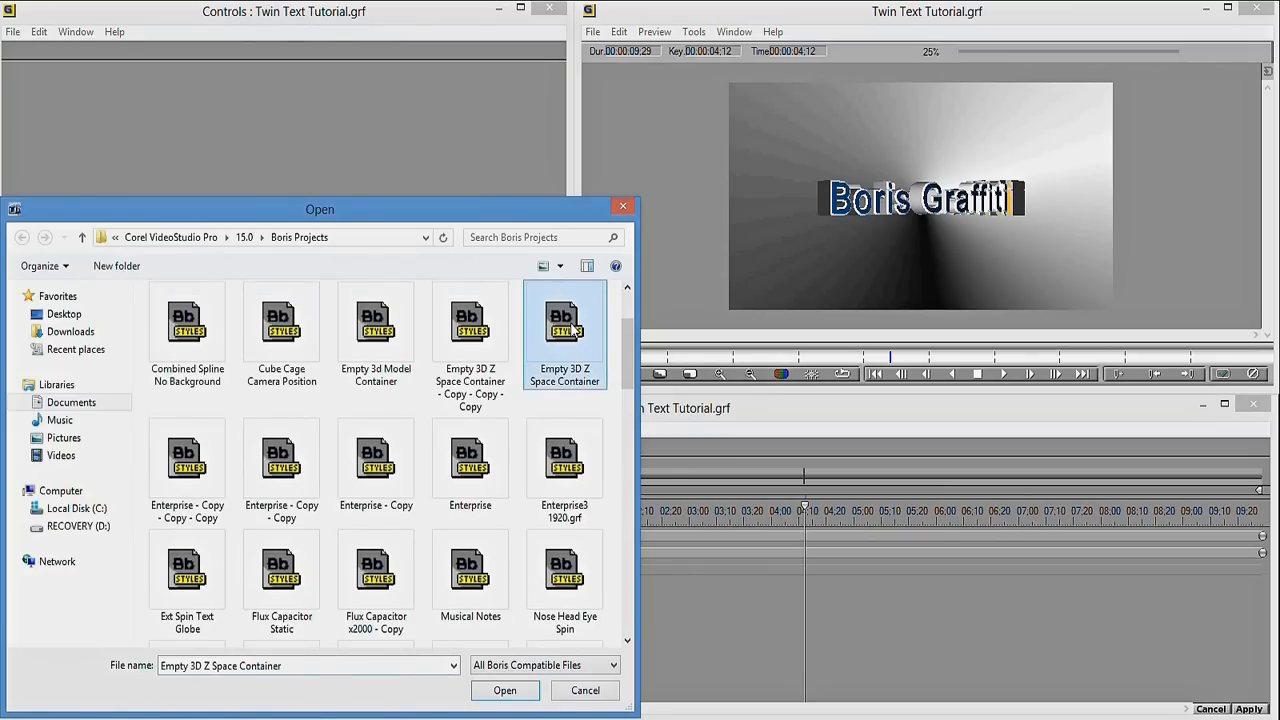
click(503, 690)
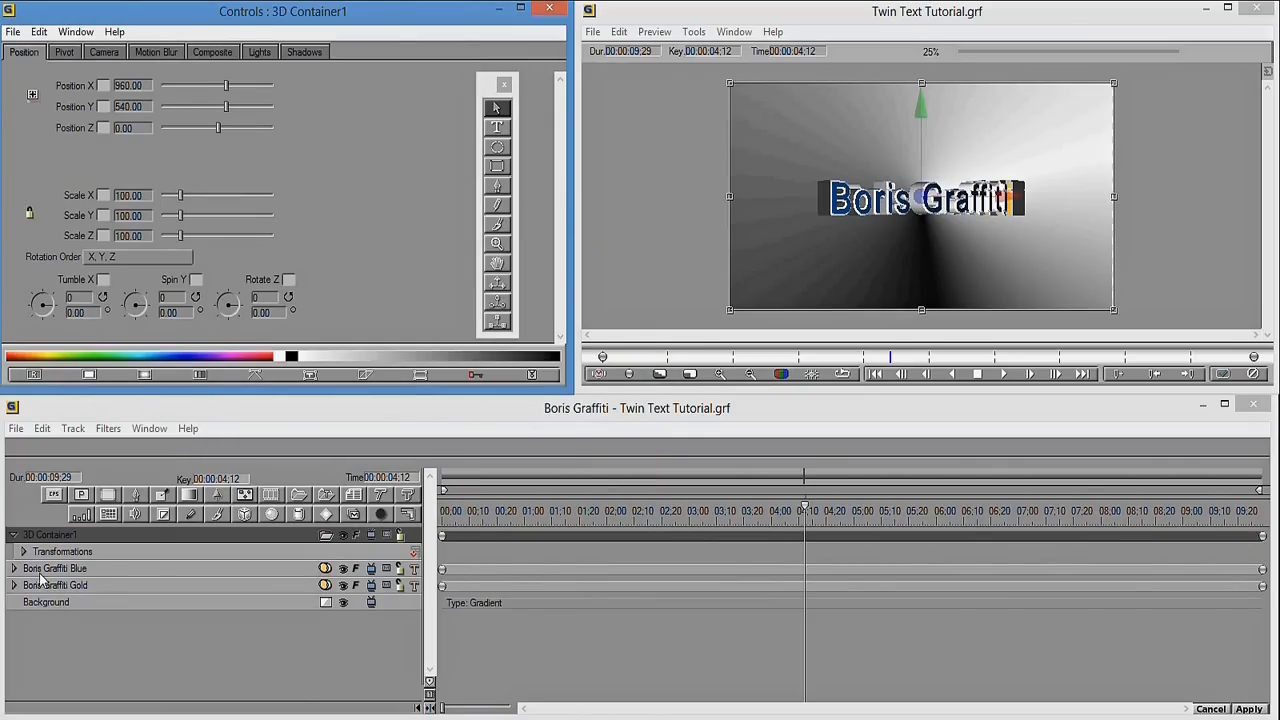
- Move the Boris Graffiti Blue and Gold tracks together into the newly inserted 3D container
click(81, 587)
shift+click(94, 567)
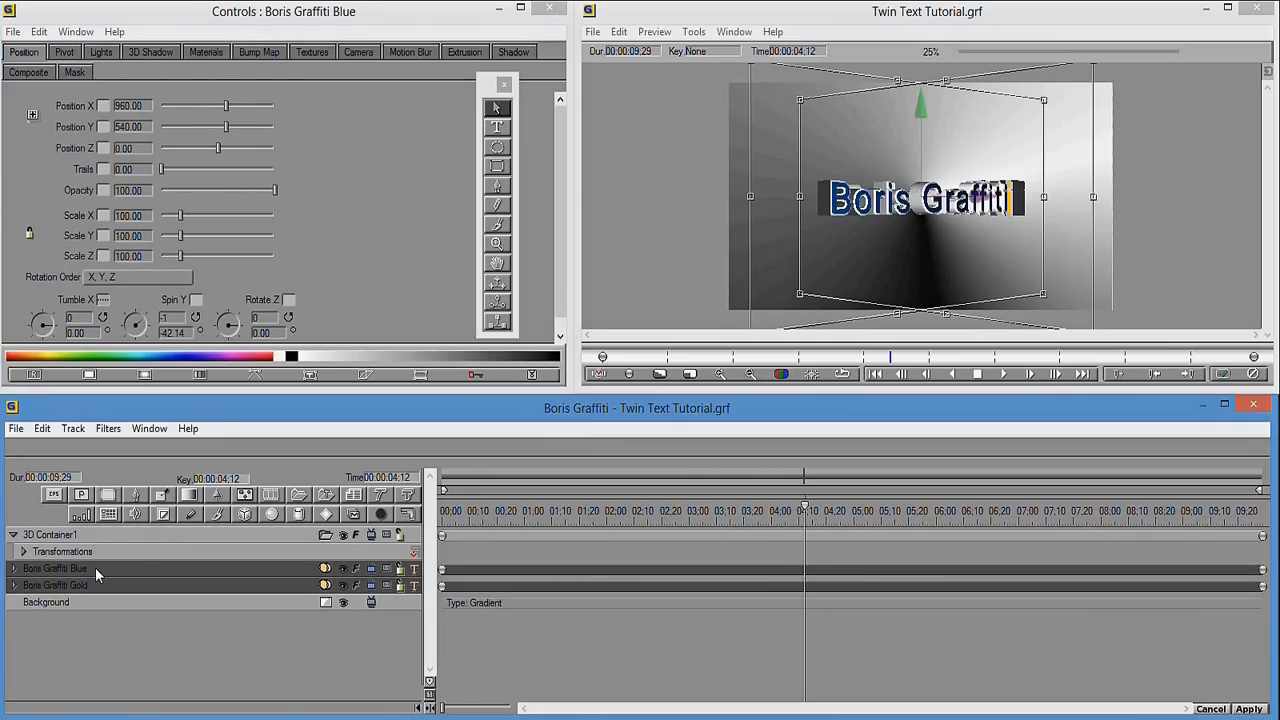
drag(98, 539, 98, 539)
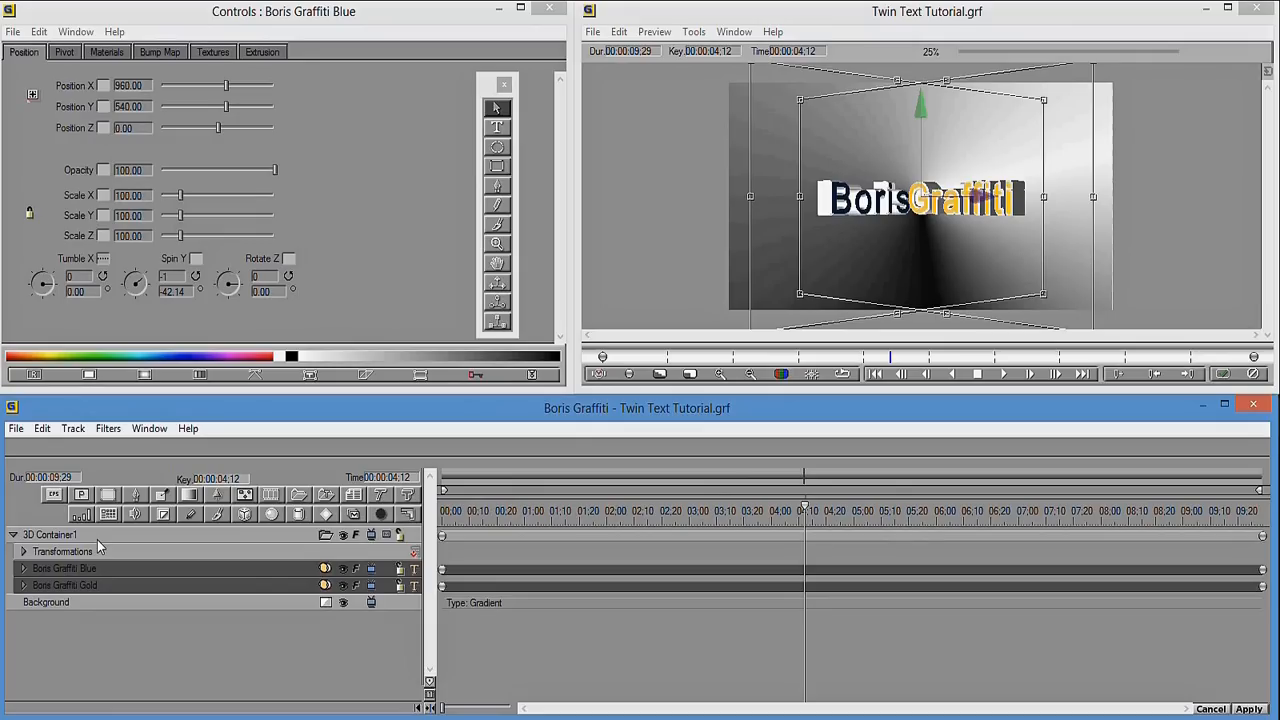
- Tumble the 3D container around X to about 59° at 00;00;04;12, and to about -46° at 00;00;00;20
click(97, 538)
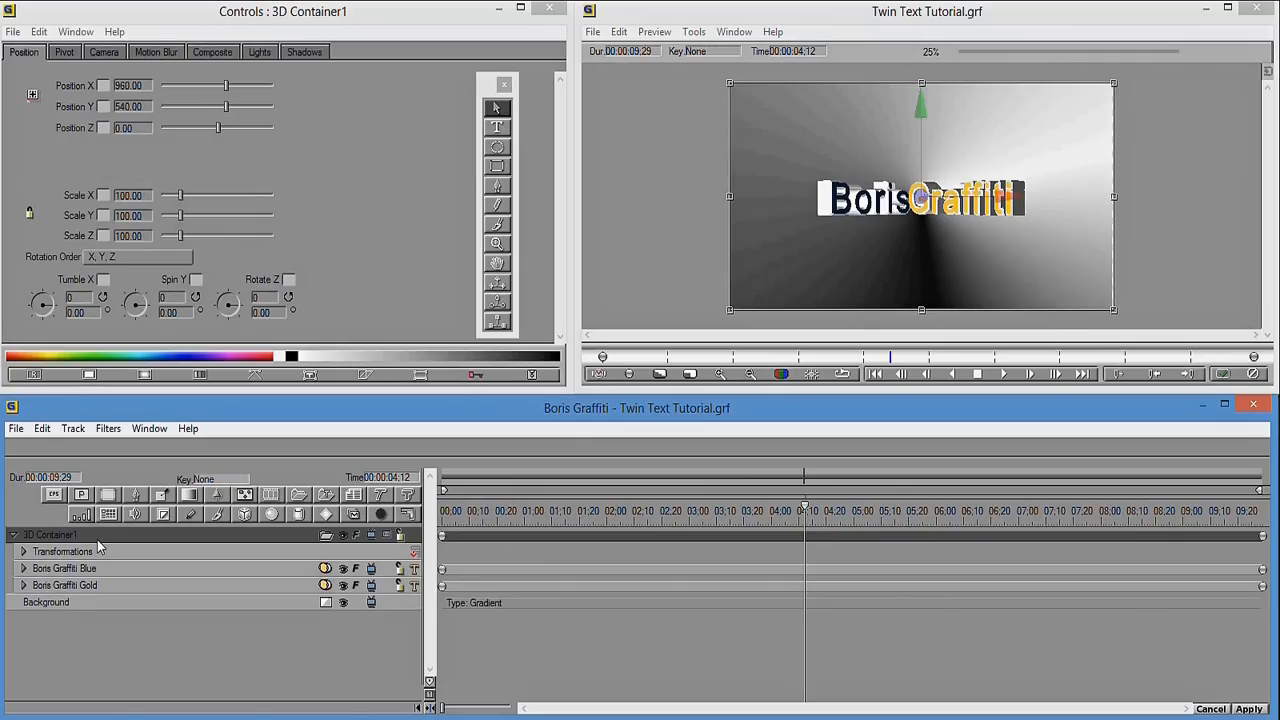
mouse_move(55, 310)
mouse_down()
mouse_move(56, 288)
mouse_move(54, 324)
mouse_up()
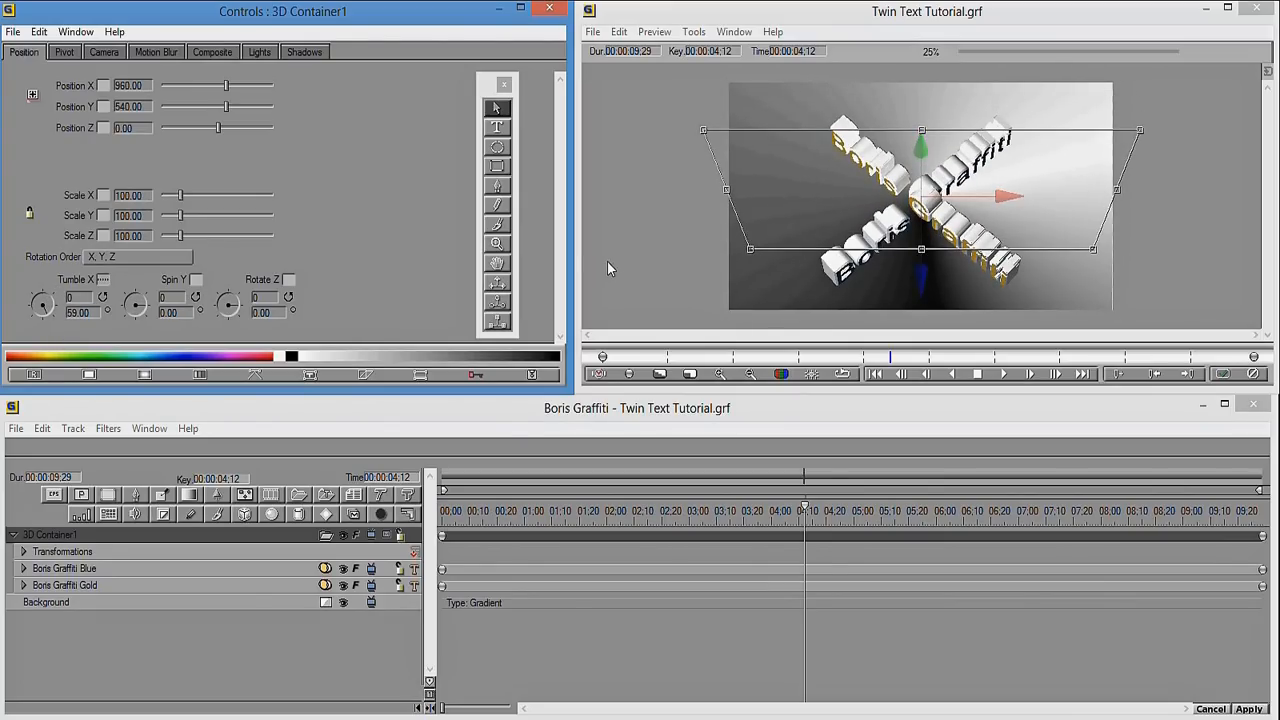
drag(807, 508, 500, 513)
click(58, 308)
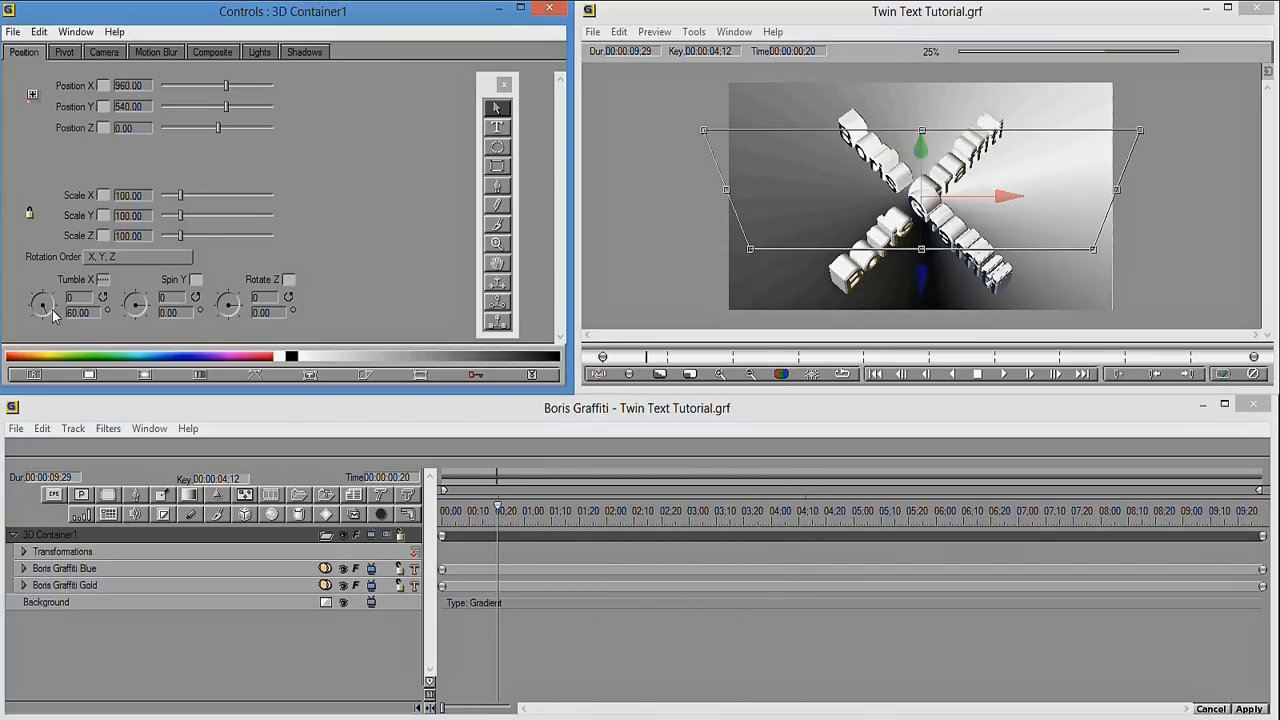
drag(58, 308, 63, 290)
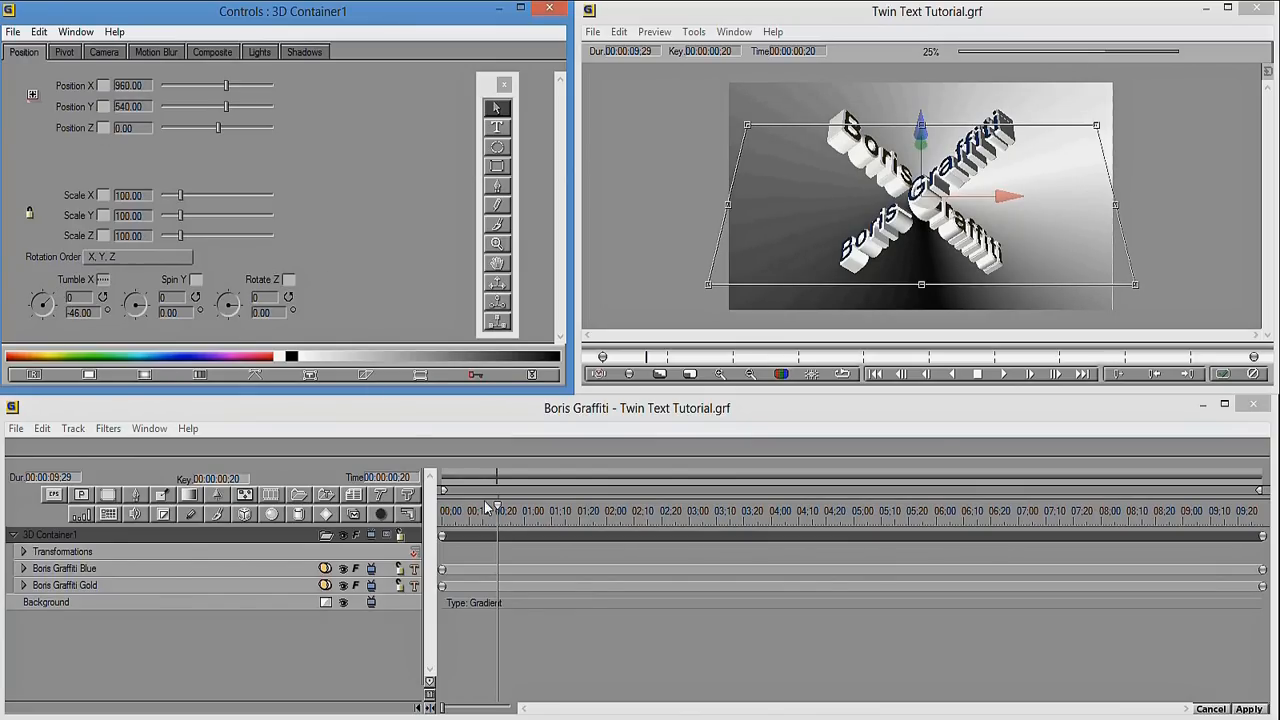
- At 00;00;01;28, scale the 3D container to about 131 and the Boris Graffiti Blue text to about 127 on all axes
drag(500, 510, 603, 513)
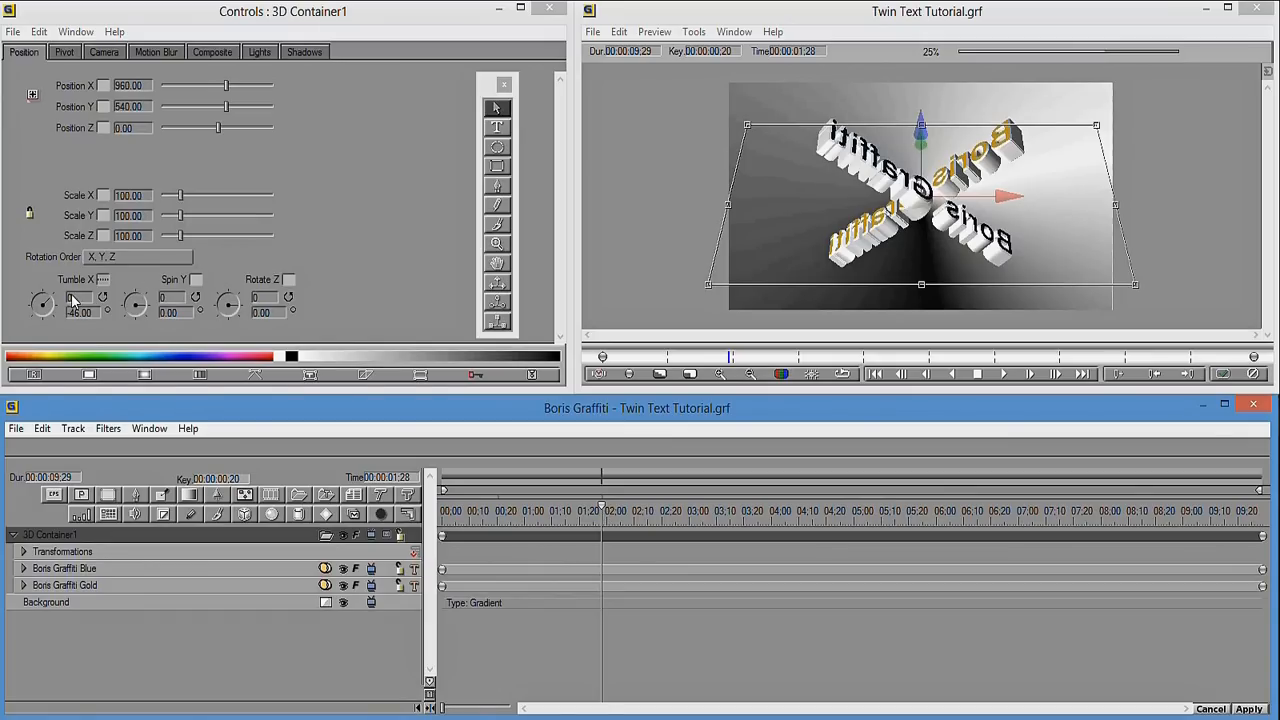
drag(180, 197, 186, 197)
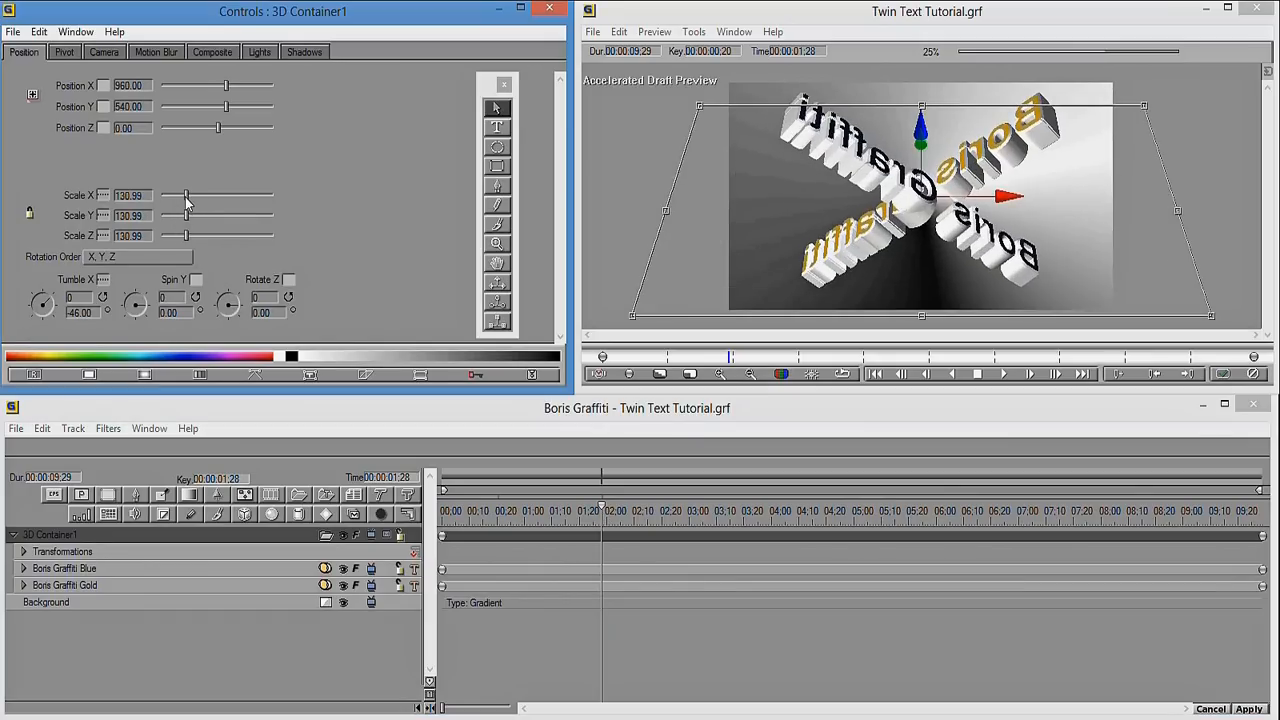
click(80, 570)
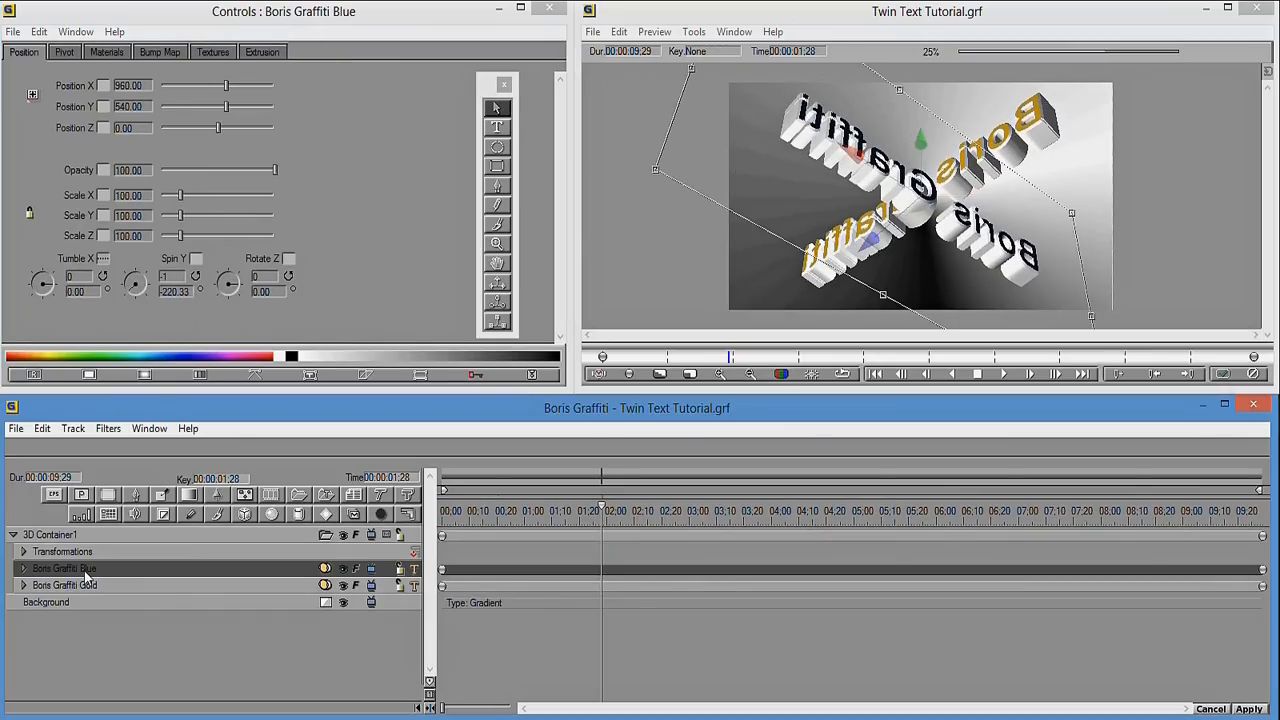
drag(180, 196, 185, 196)
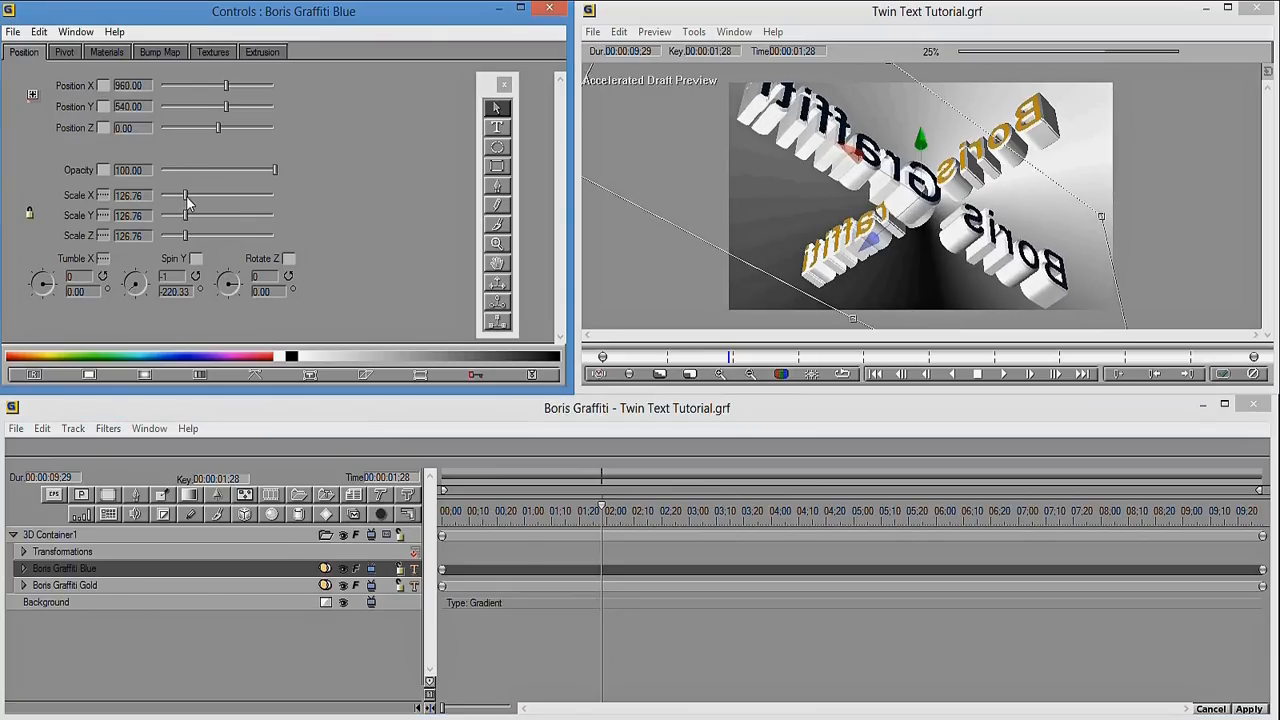
click(97, 540)
mouse_move(606, 514)
mouse_down()
mouse_move(592, 515)
mouse_move(711, 512)
mouse_move(613, 512)
mouse_up()
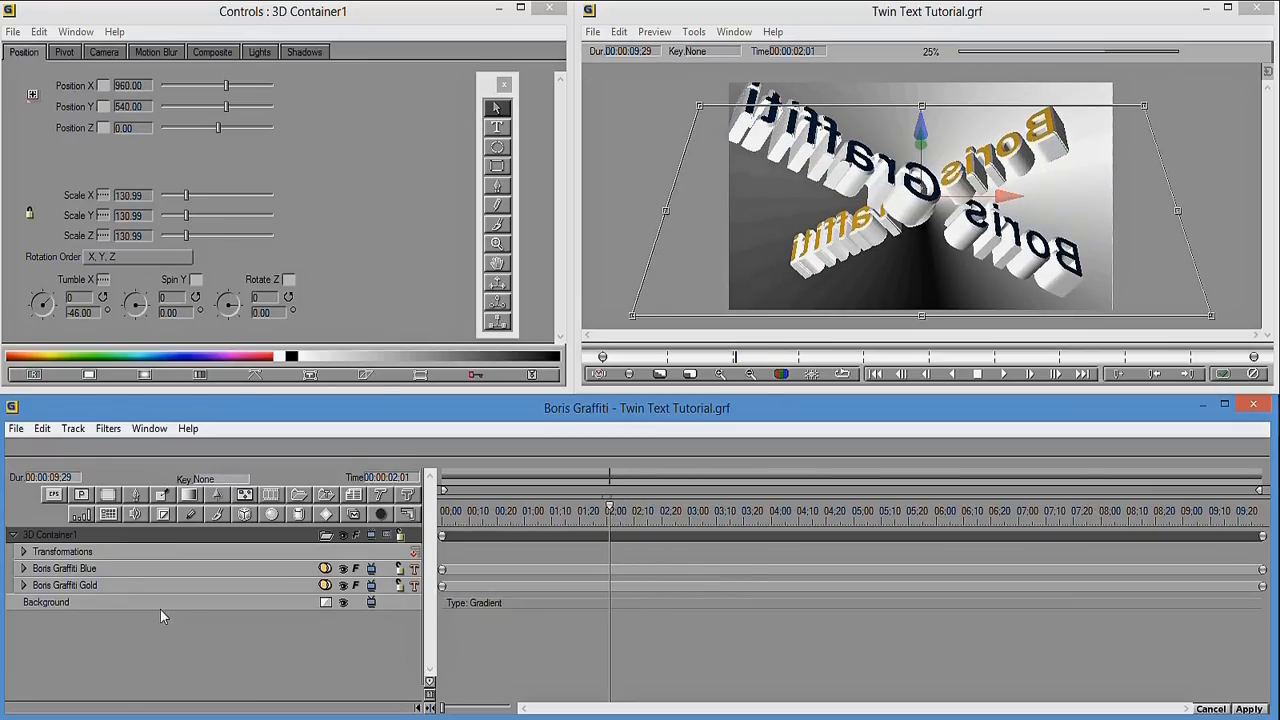
- Delete the Boris Graffiti Blue and Boris Graffiti Gold tracks from the 3D container
click(108, 586)
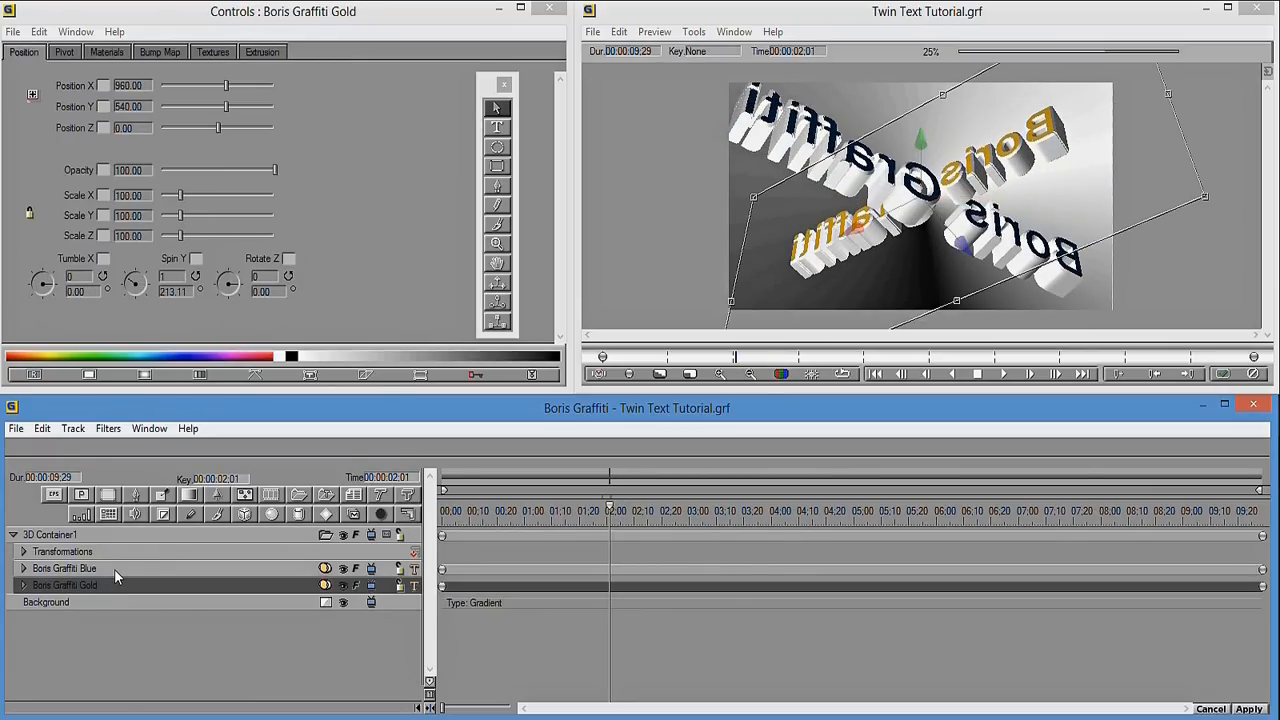
click(114, 569)
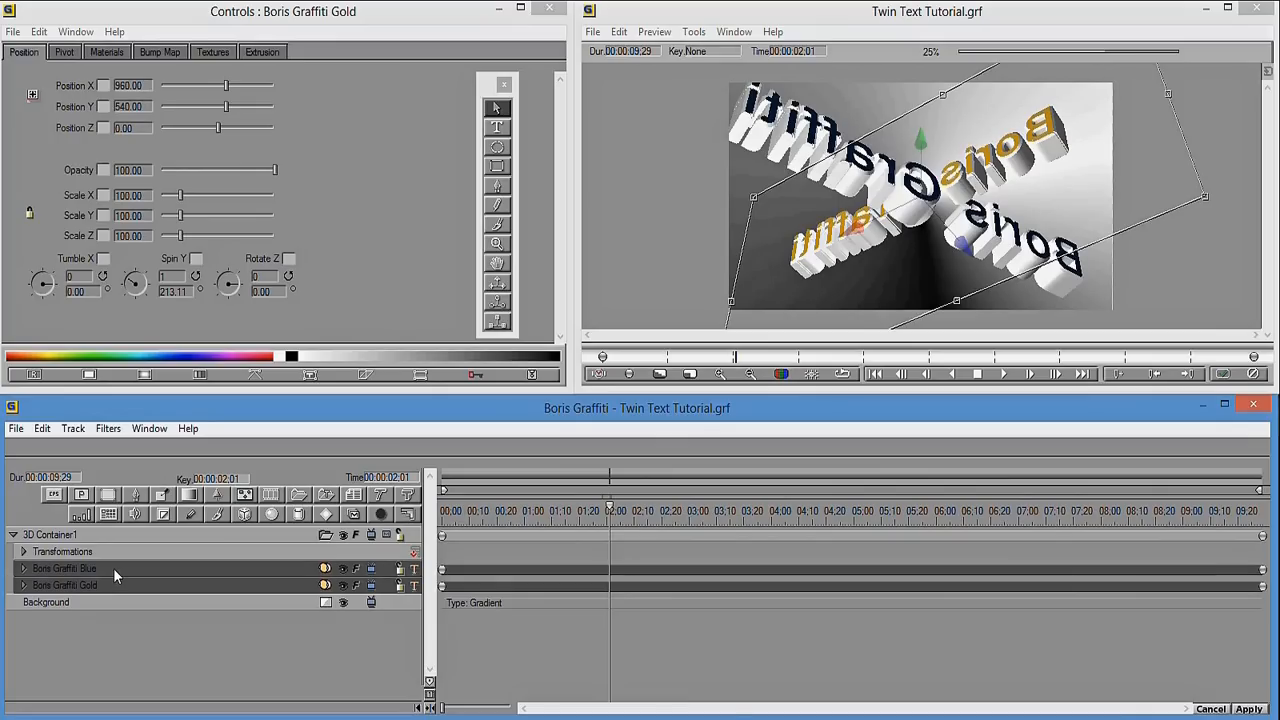
right_click(113, 568)
click(165, 430)
right_click(175, 566)
click(185, 430)
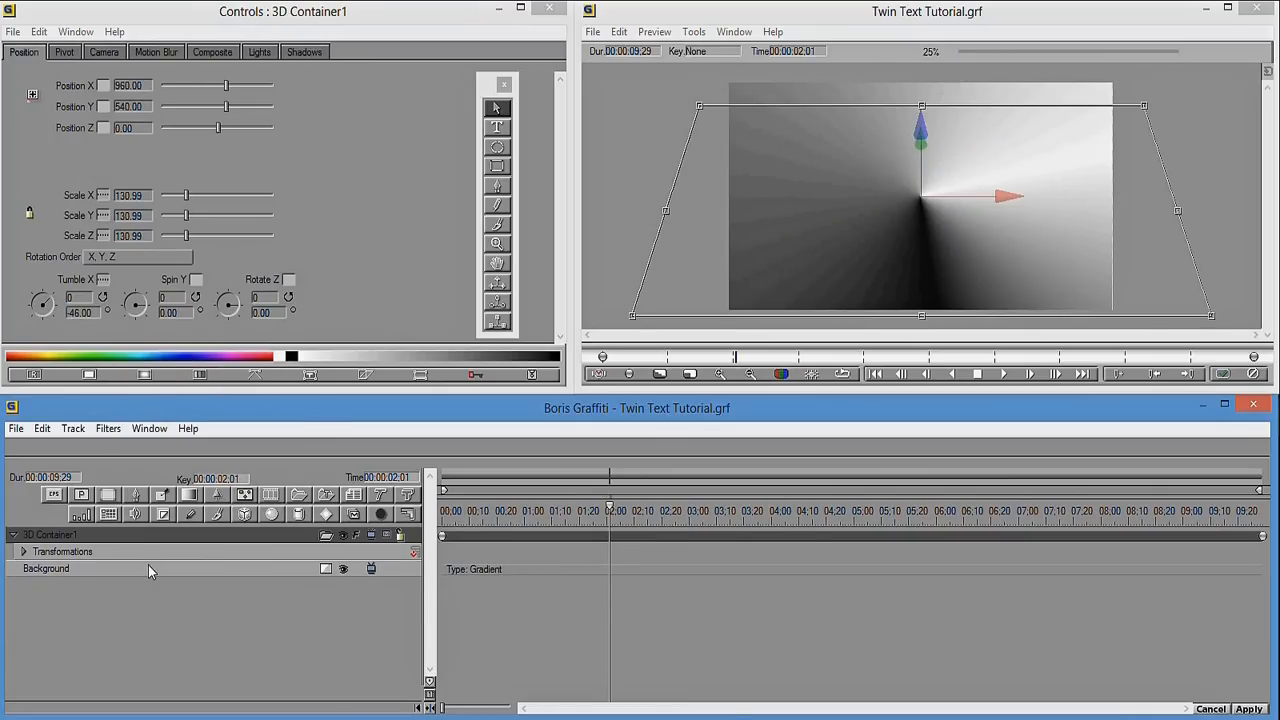
- Reset the empty 3D container's transformations to a scale of 100 and a tumble of 0°
click(35, 376)
click(35, 377)
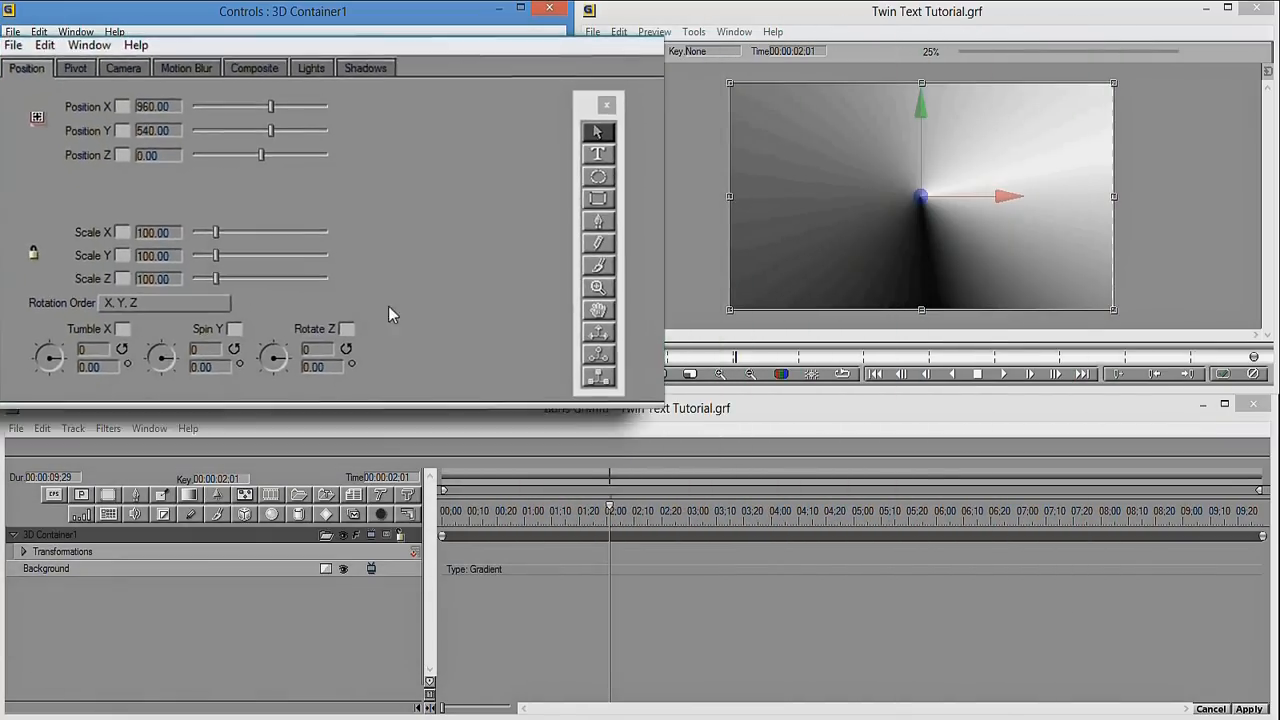
click(134, 611)
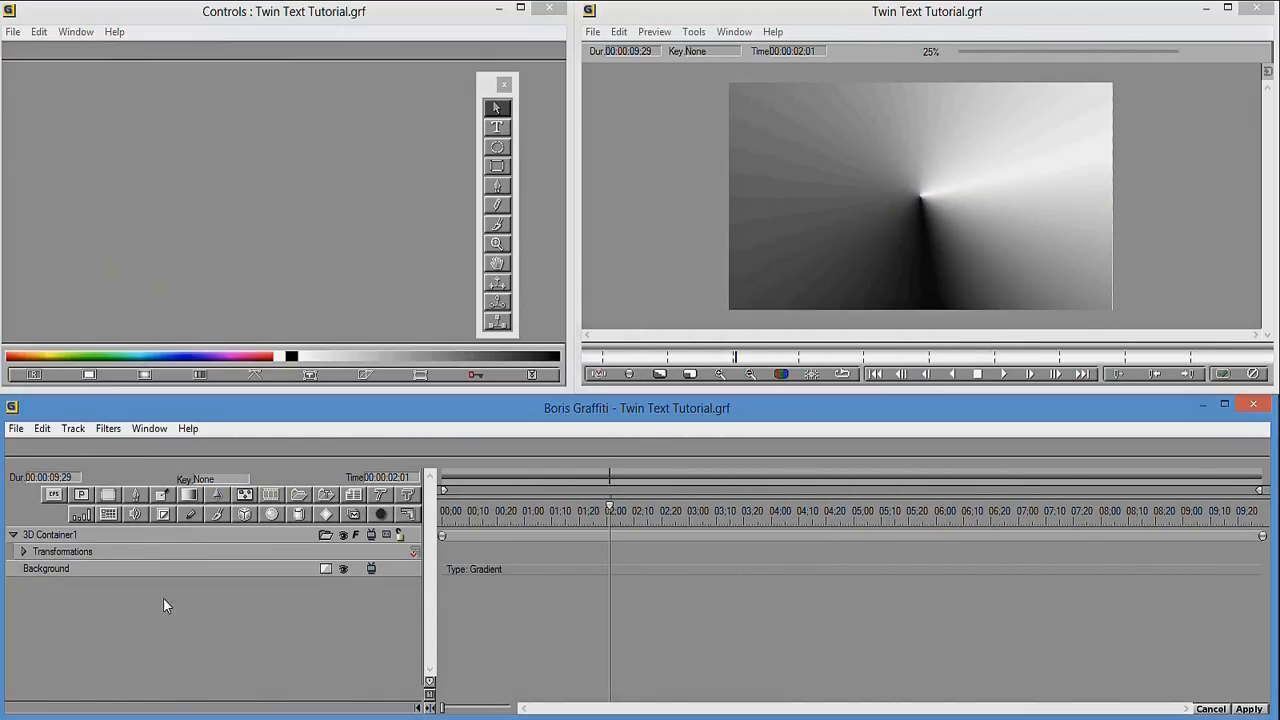
click(298, 497)
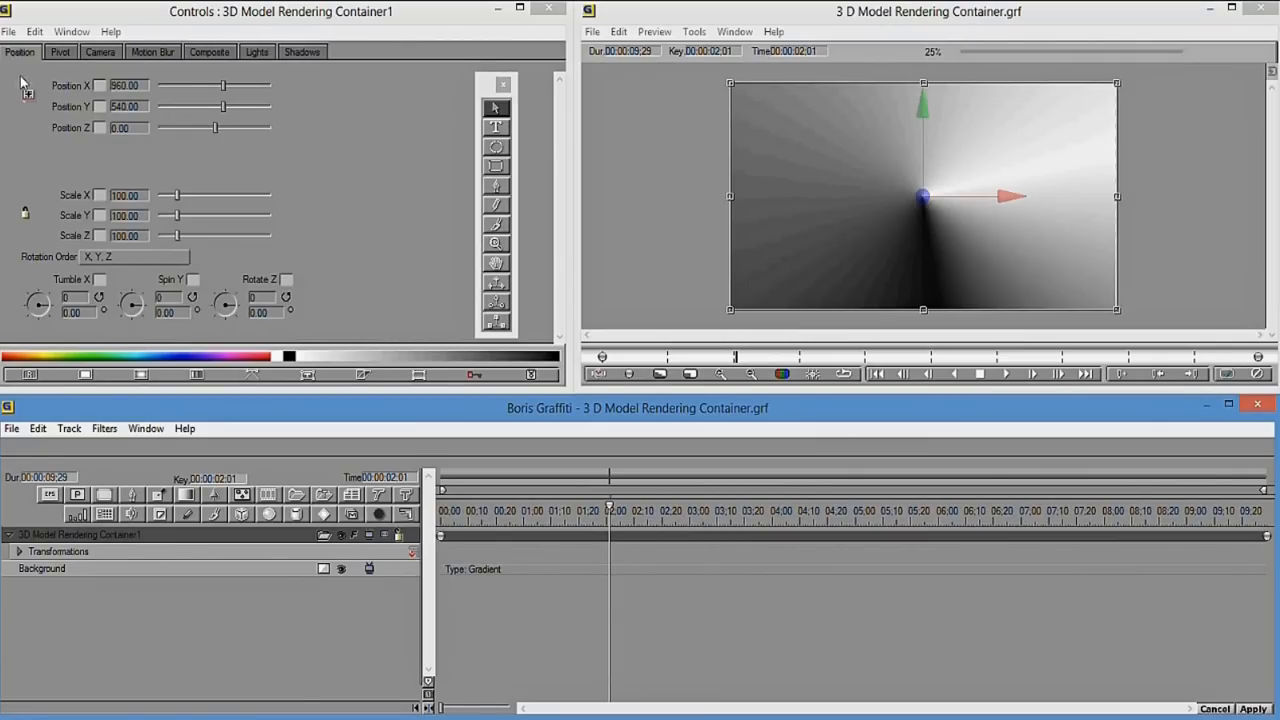
- Start a new project and change its Background track to a gradient of type Revolve
click(11, 428)
click(135, 351)
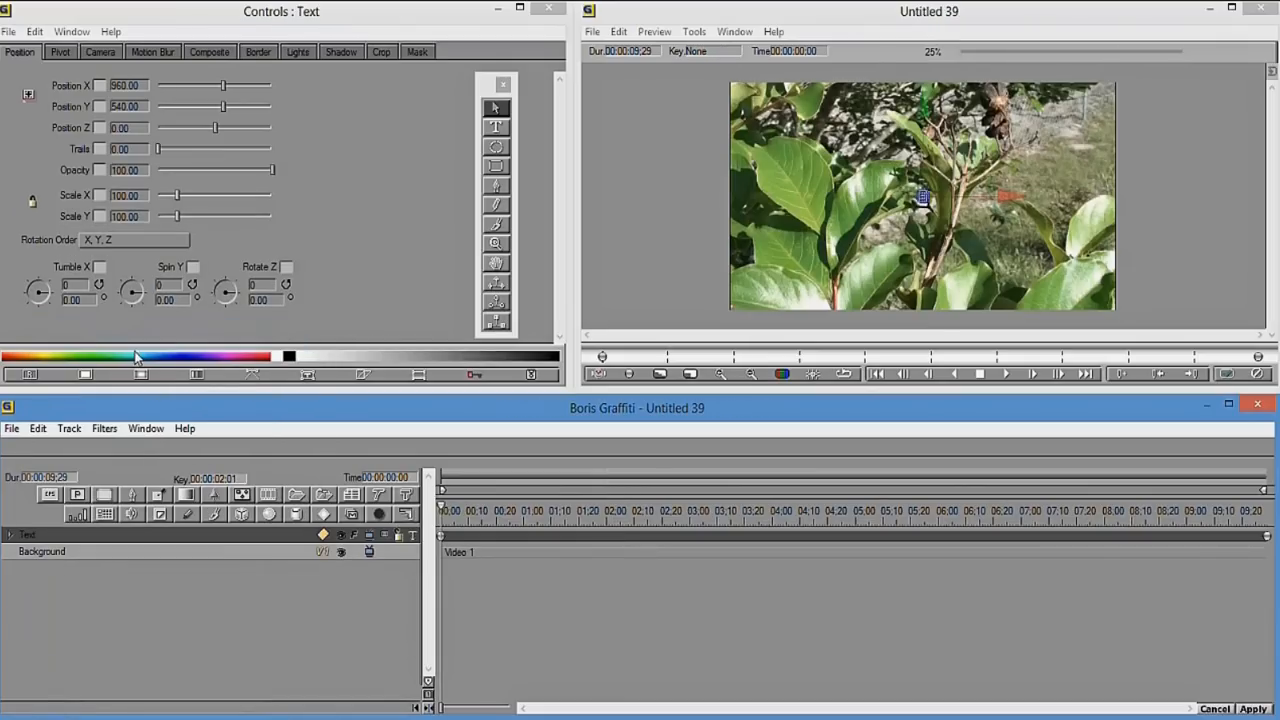
click(322, 553)
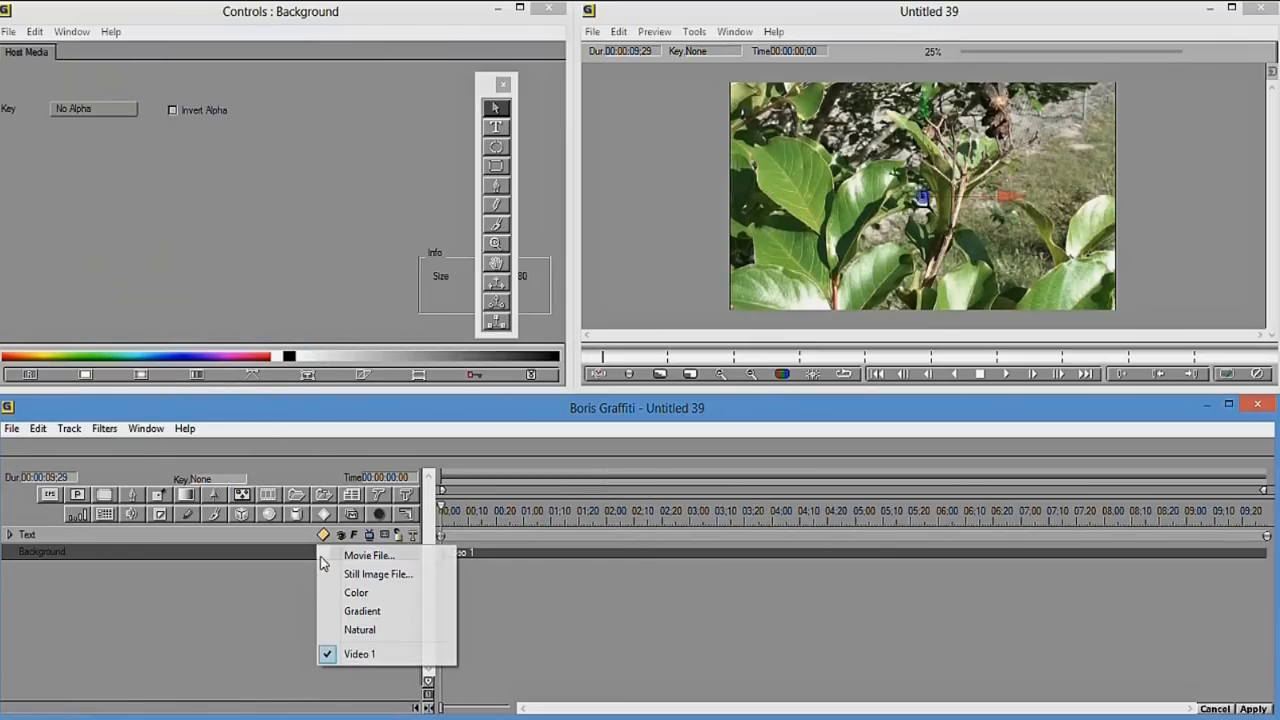
click(347, 612)
drag(559, 160, 559, 237)
click(62, 109)
click(72, 208)
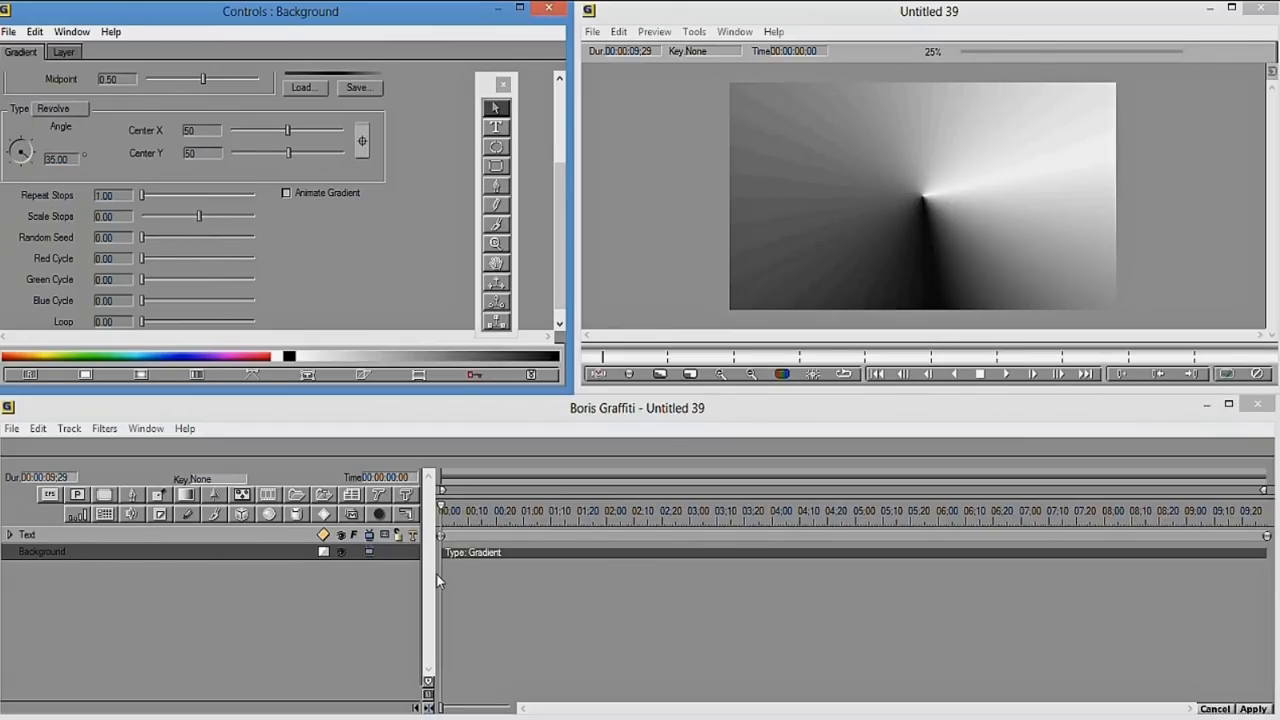
click(13, 540)
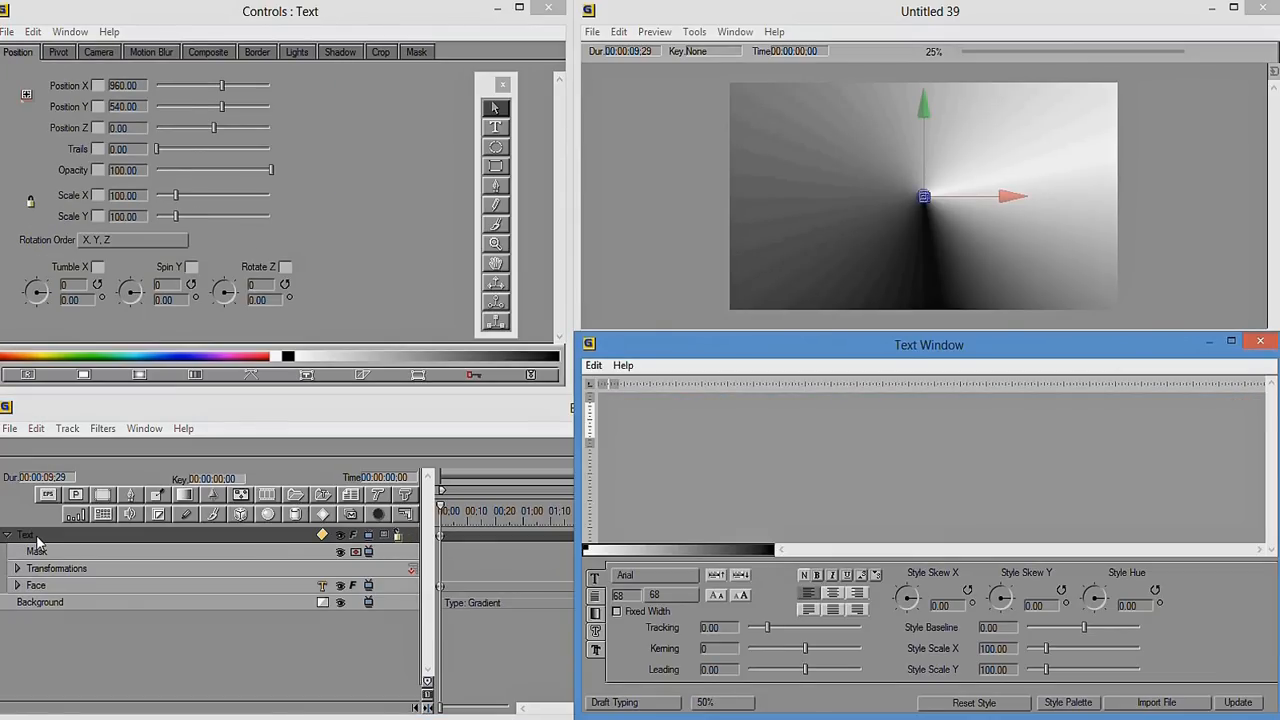
click(626, 426)
text(1 2)
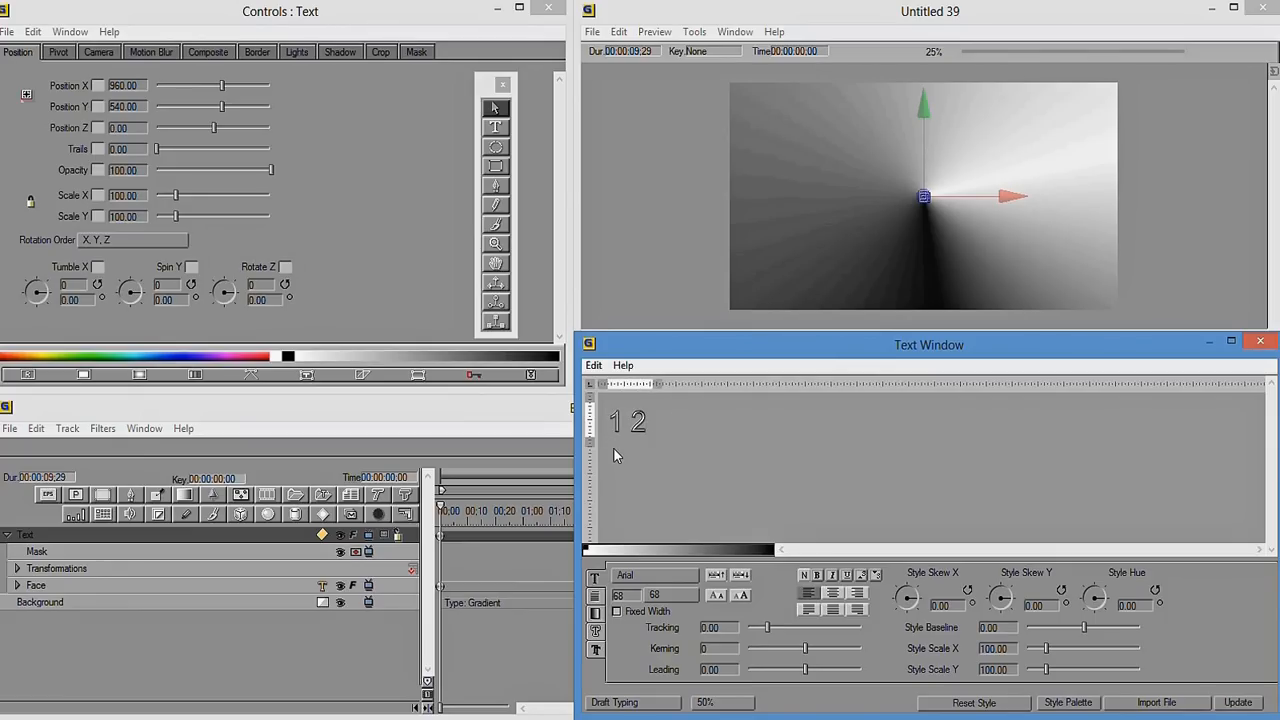
text( 3 4 5 6 7 8 9 10 11 12)
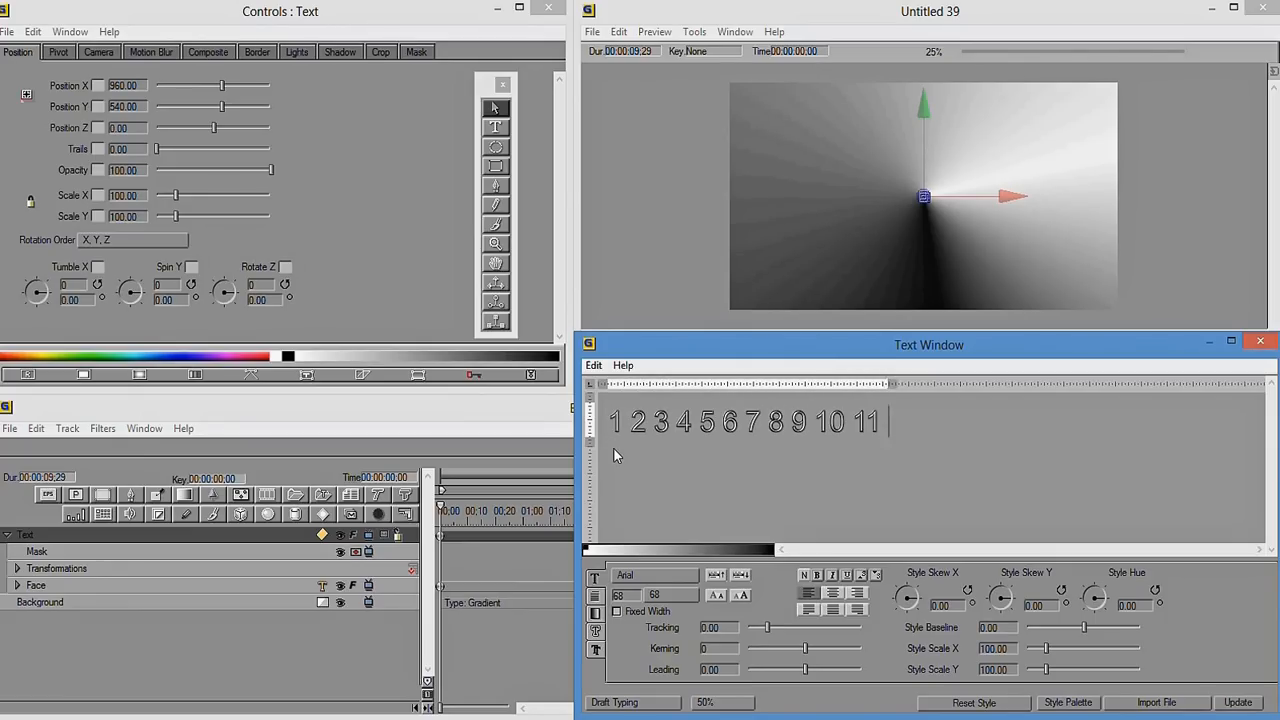
click(716, 597)
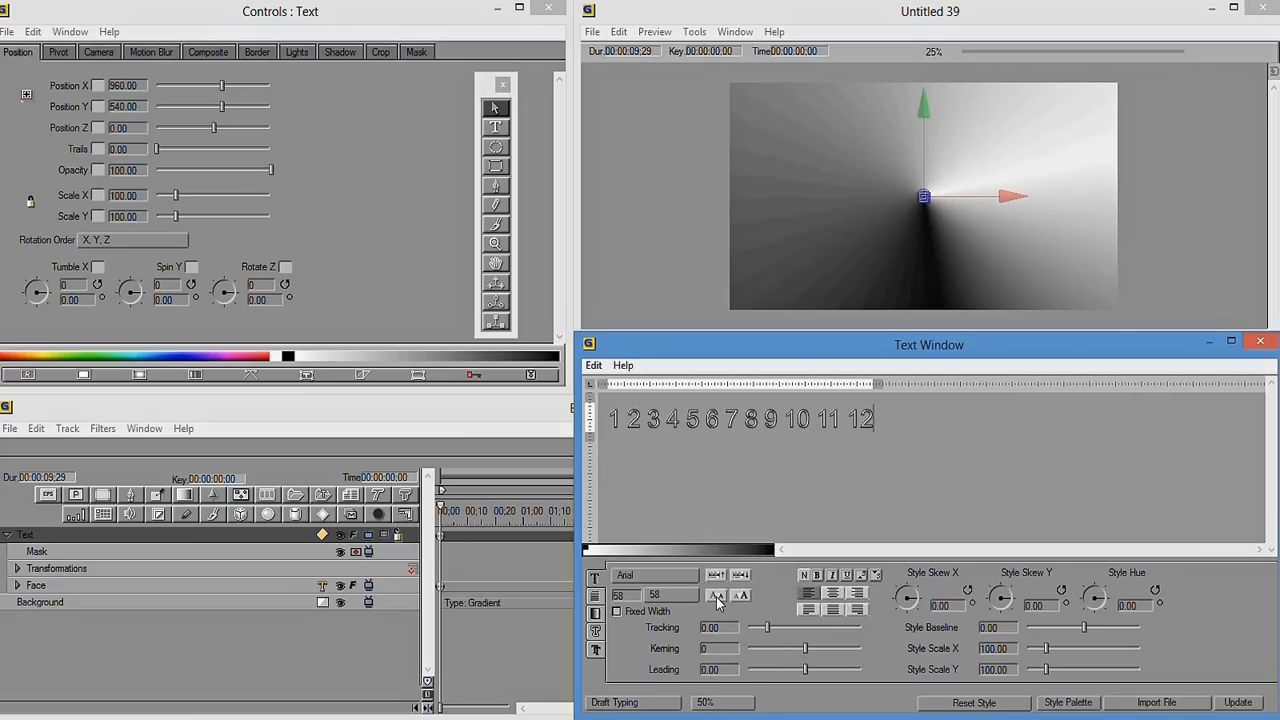
- Update the composite with the numbered text at its new size and close the text editor
click(1228, 706)
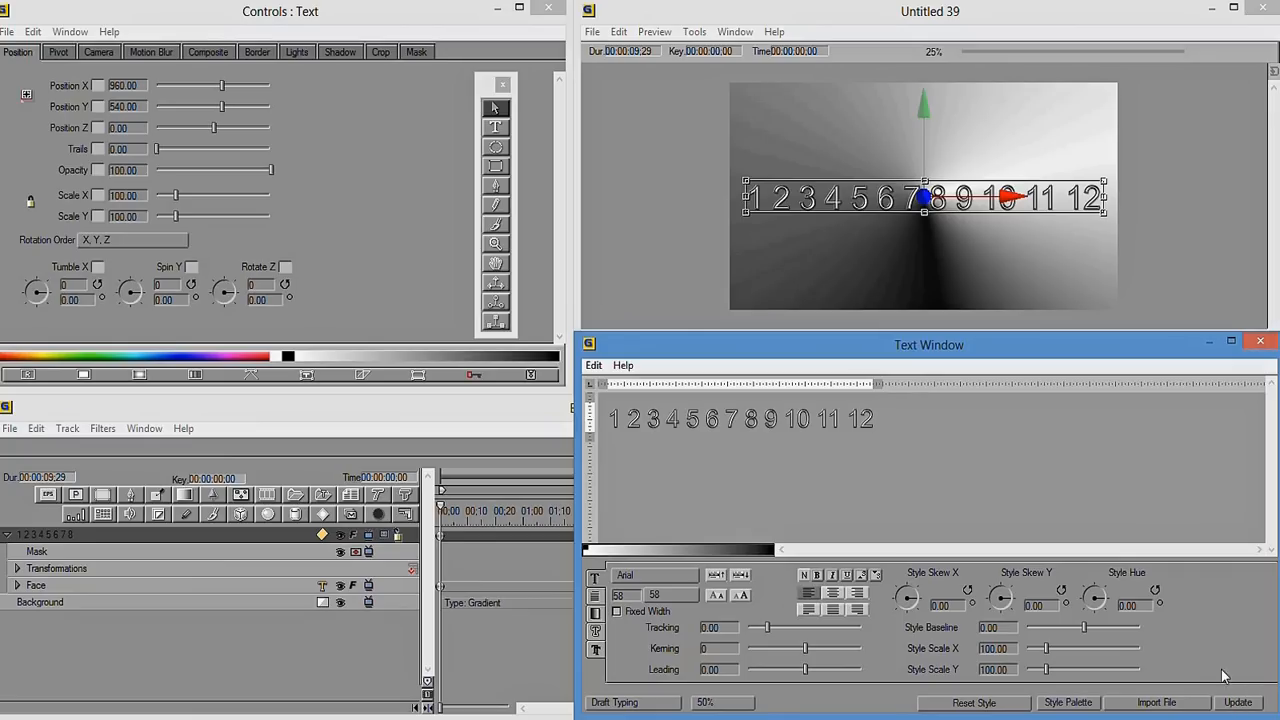
click(1260, 342)
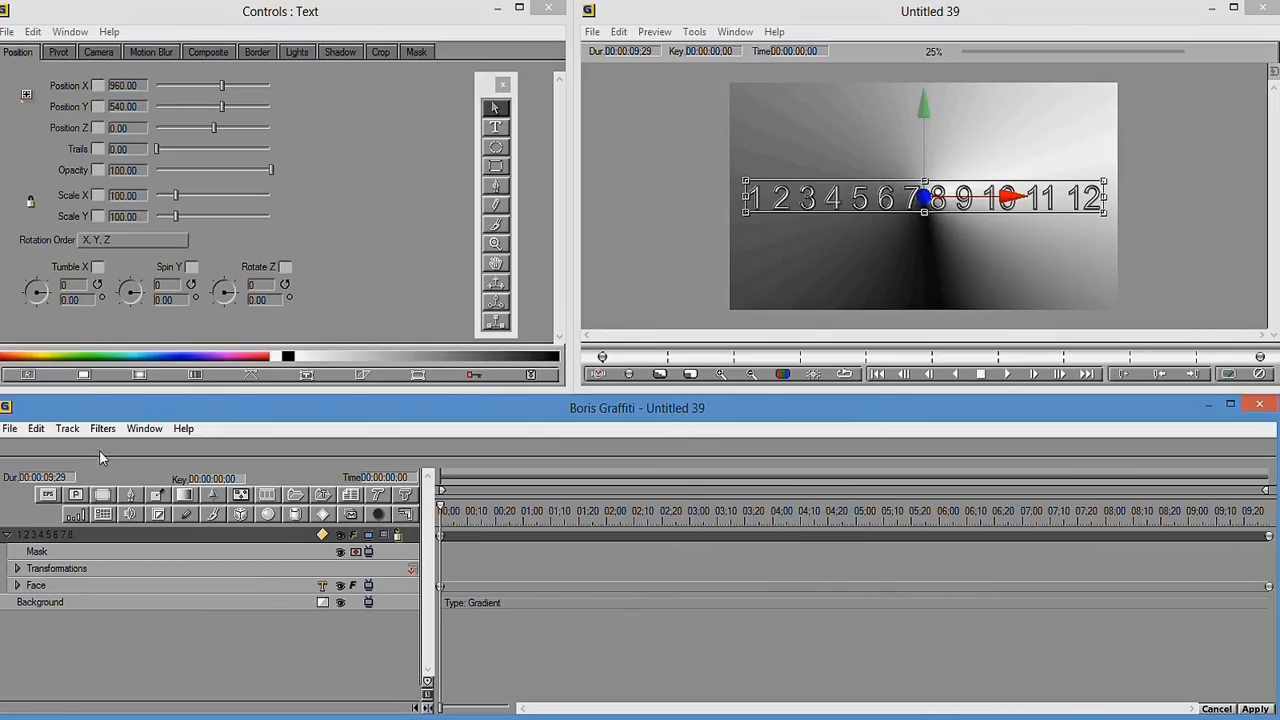
- Convert the flat numbered text track into a 3D container with one track per character
click(68, 430)
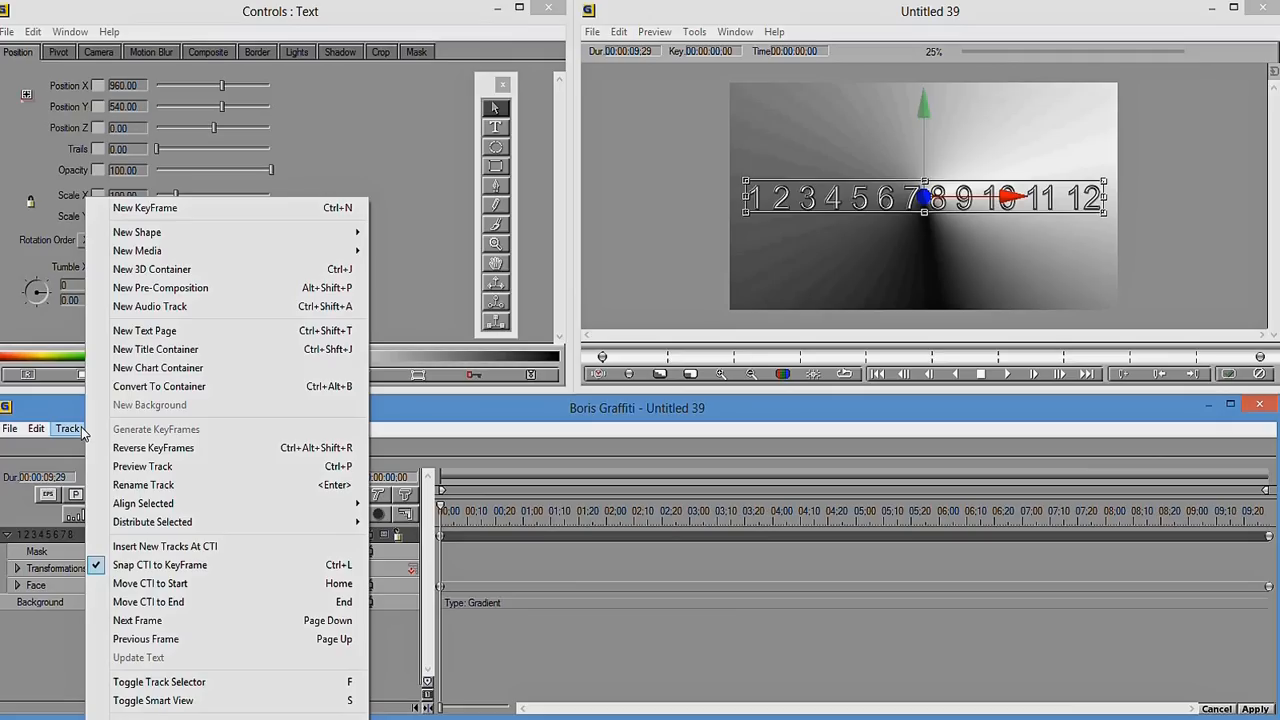
click(158, 387)
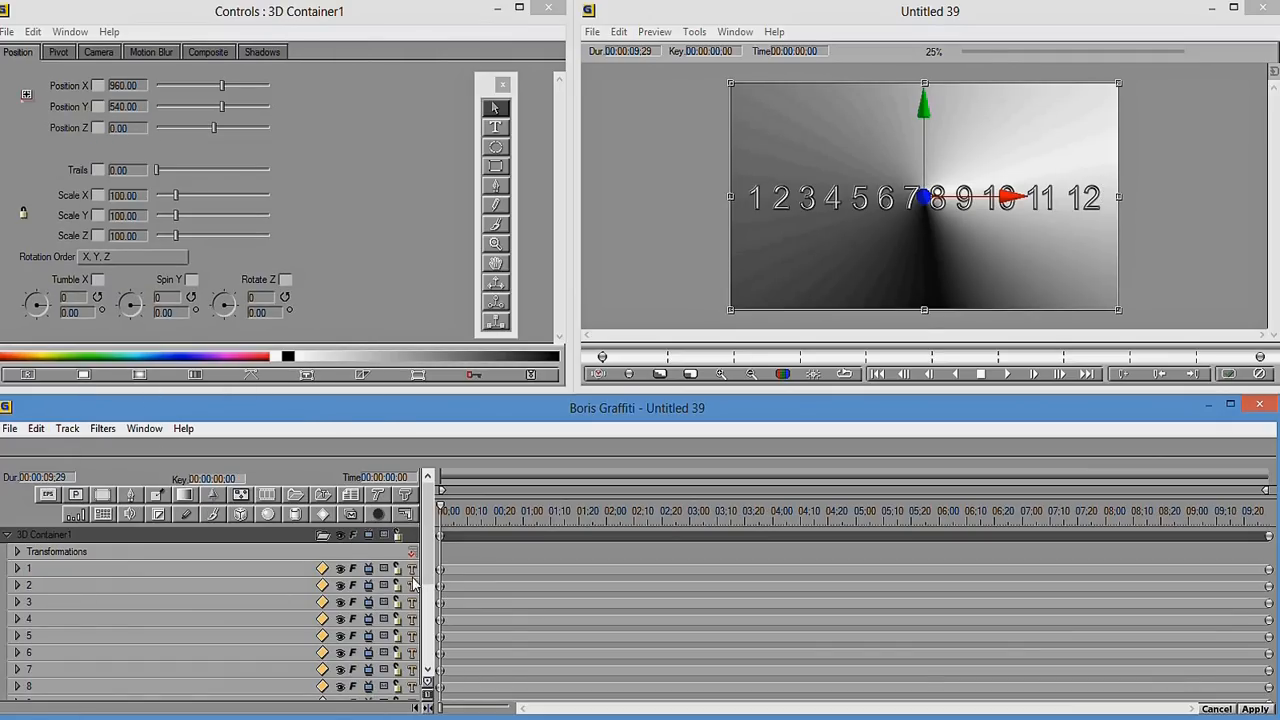
mouse_move(432, 566)
mouse_down()
mouse_move(422, 660)
mouse_move(440, 567)
mouse_up()
scroll(424, 568, down, 1)
scroll(424, 568, up, 1)
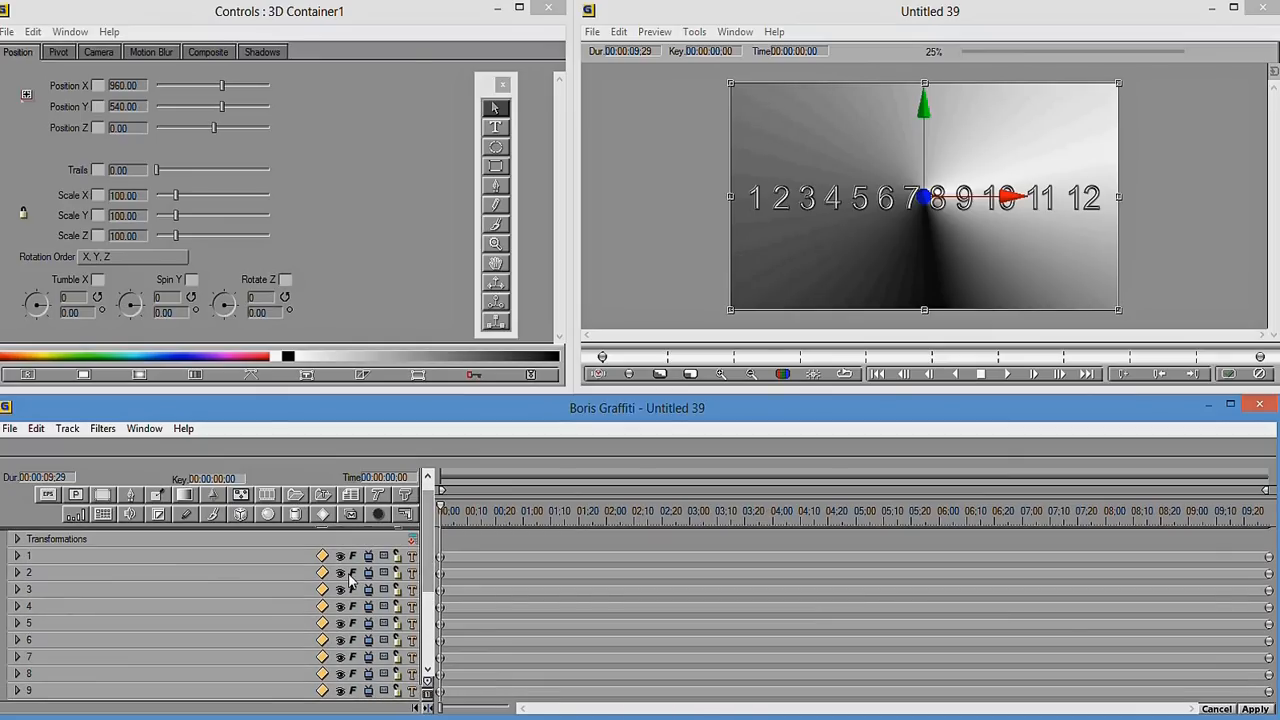
- Spin all the character tracks together to -150° on Y and reset their spin to 0°
click(282, 561)
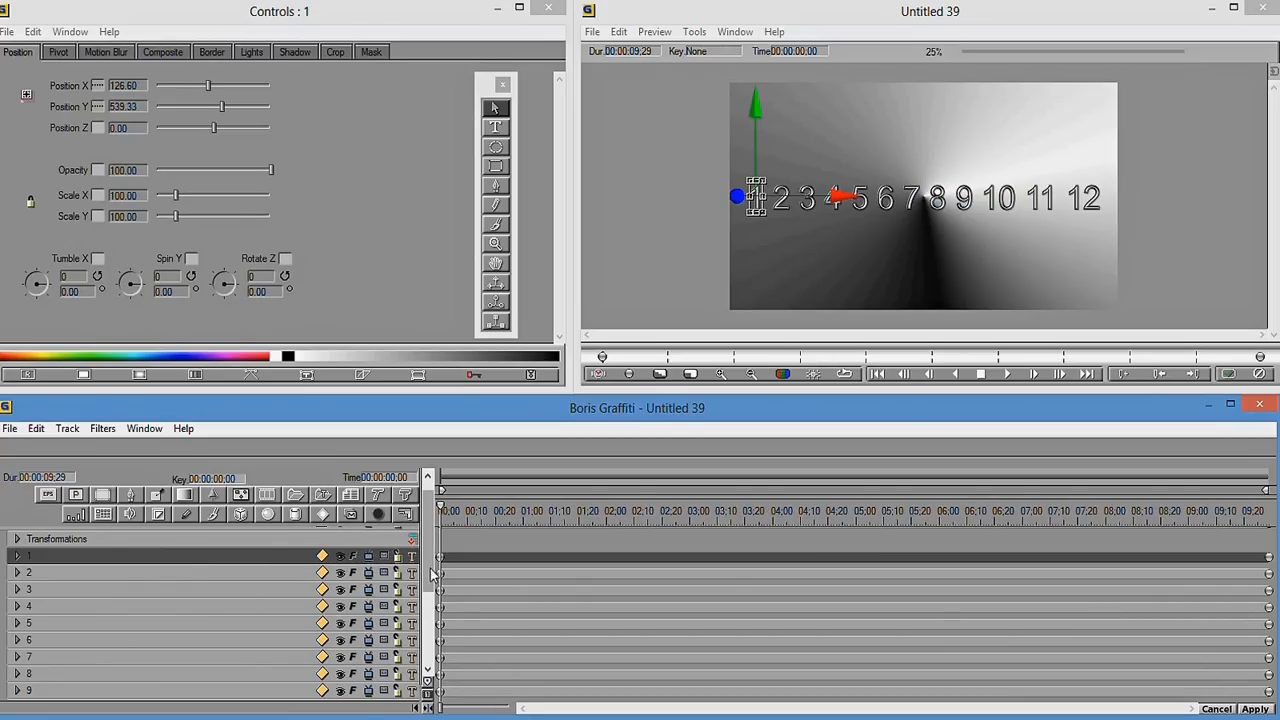
scroll(432, 573, down, 5)
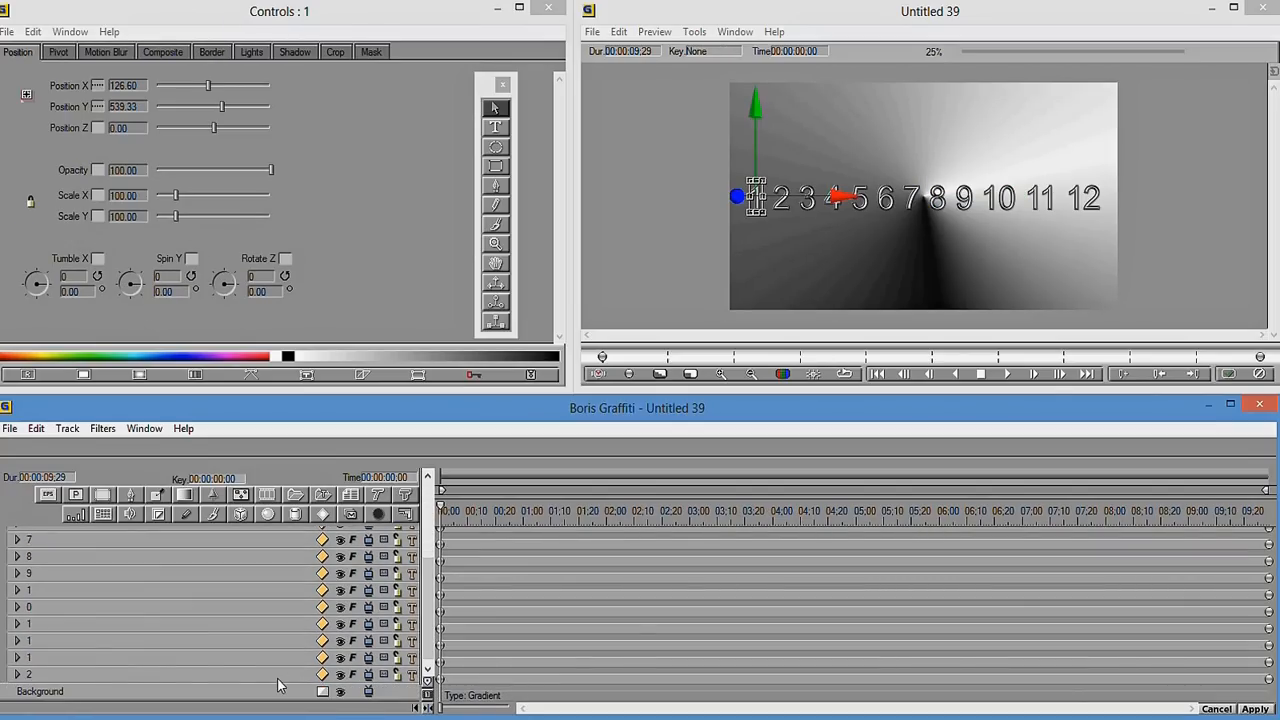
shift+click(278, 679)
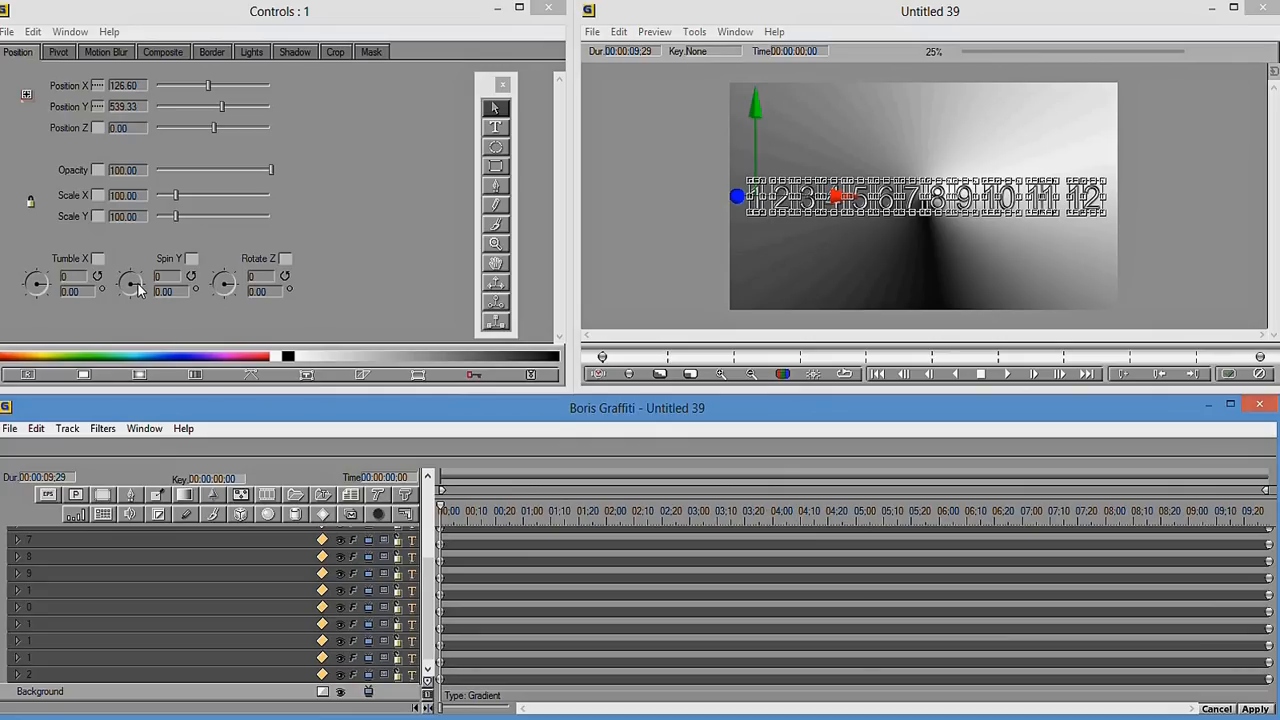
drag(139, 288, 107, 293)
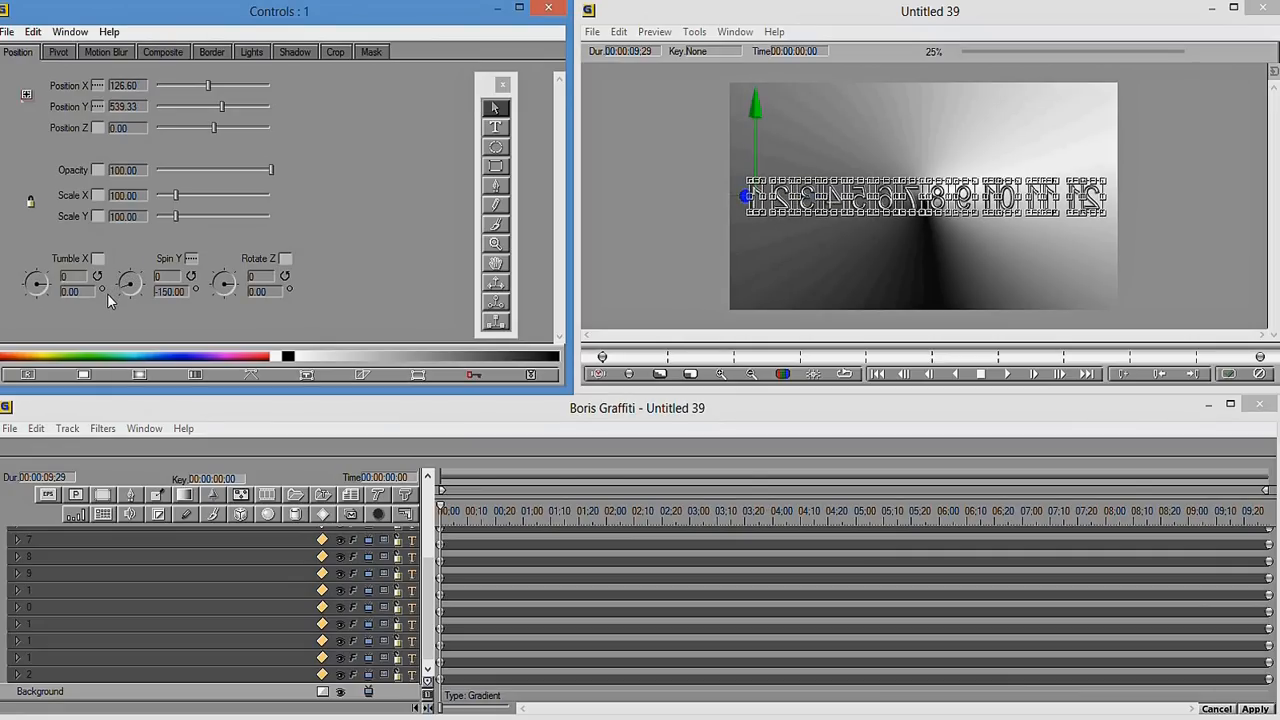
click(190, 262)
click(214, 263)
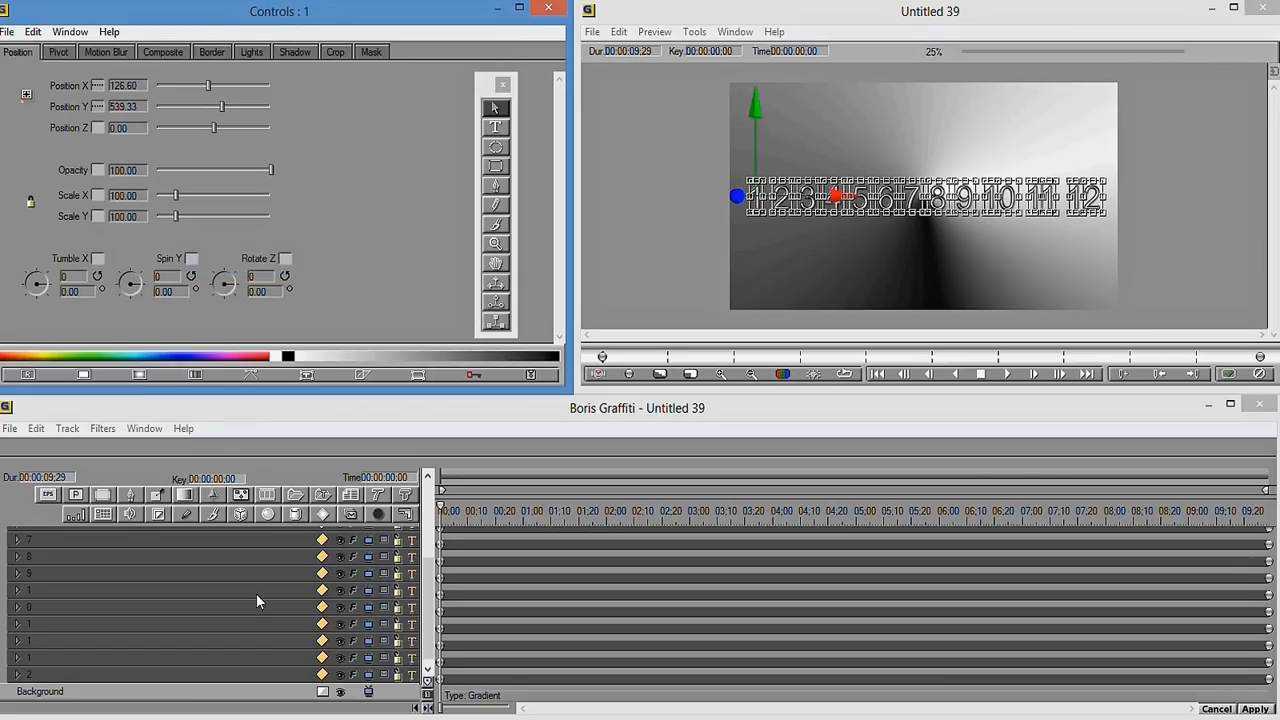
- Tumble only the second character's track slightly on X and reset its tumble to 0°
click(3, 500)
drag(428, 590, 414, 500)
click(133, 537)
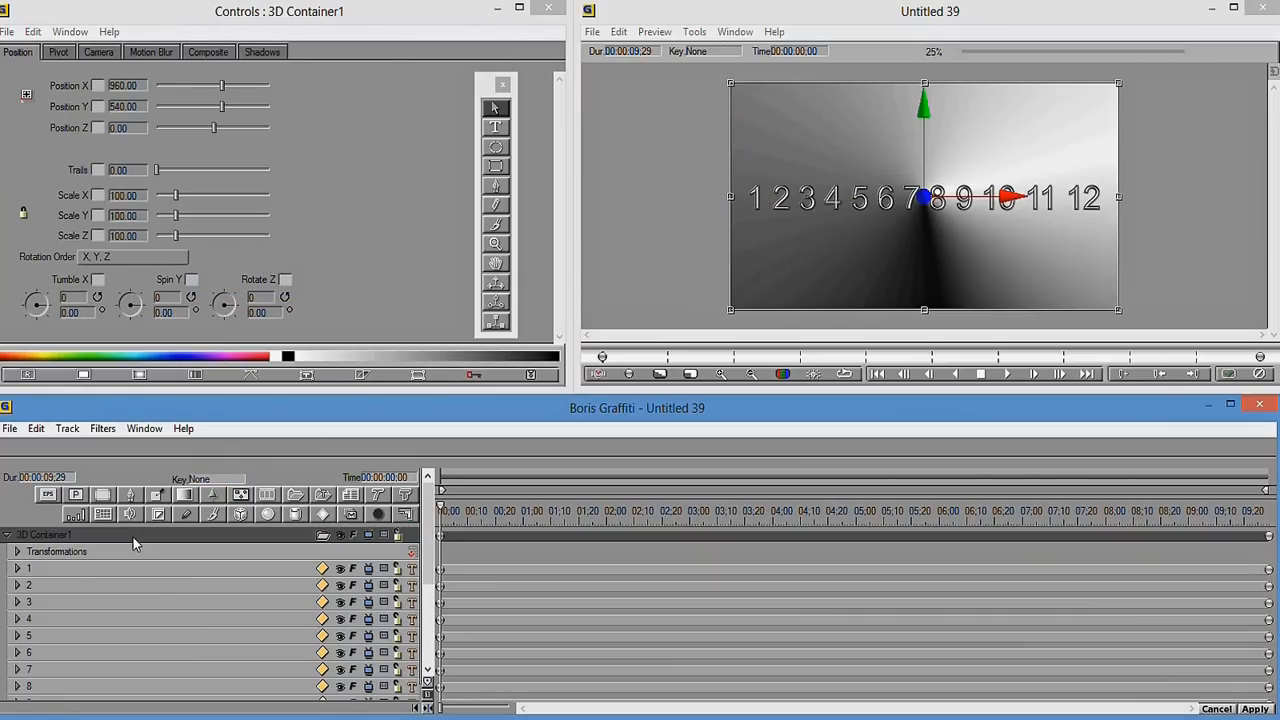
click(142, 572)
click(148, 587)
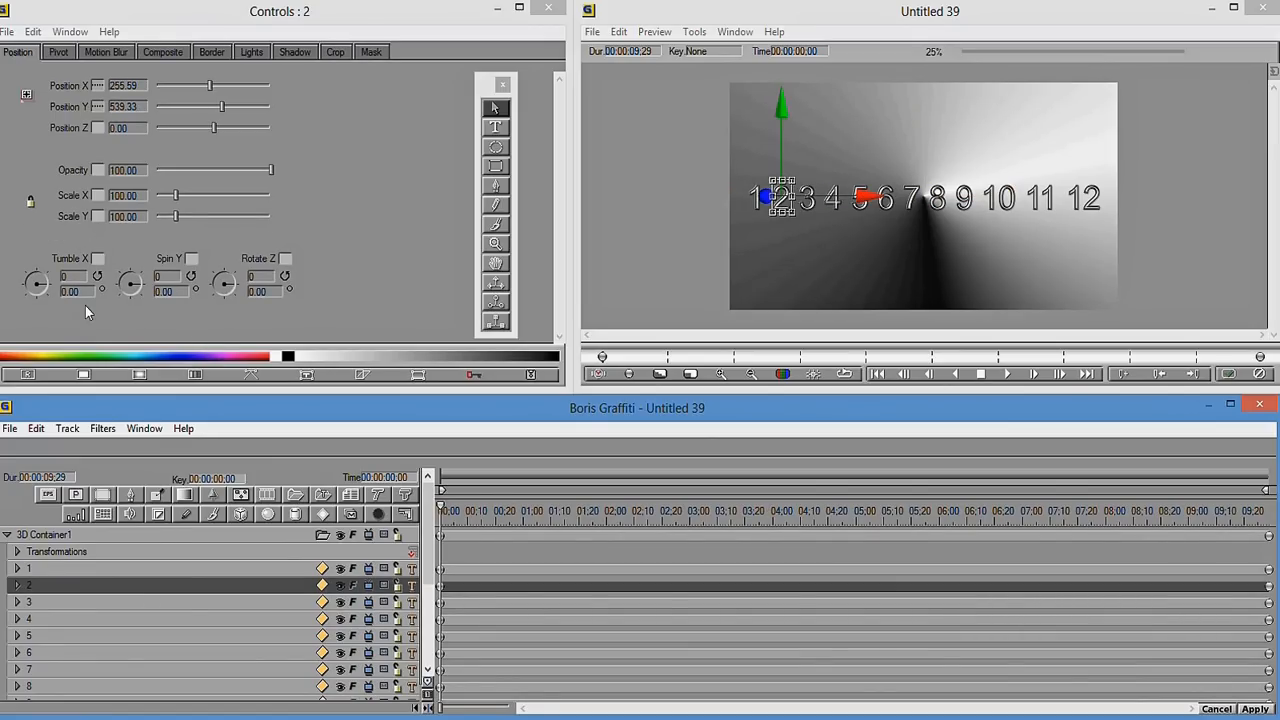
drag(38, 284, 40, 289)
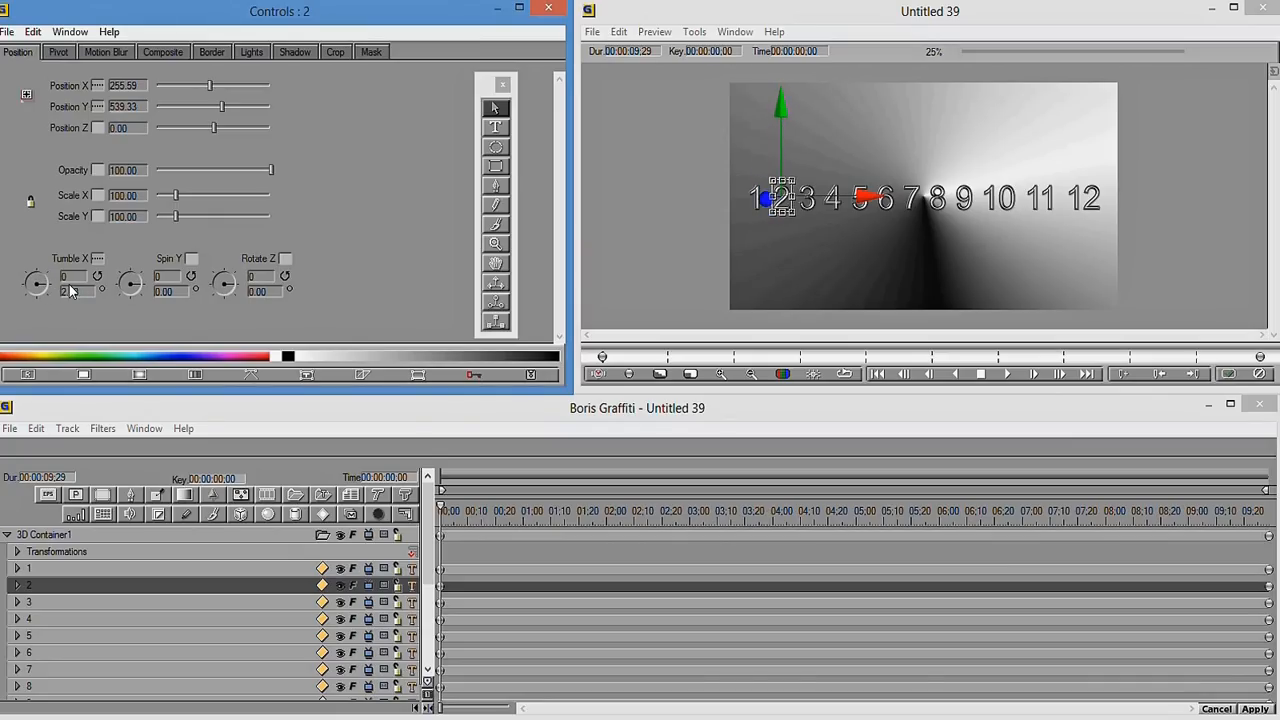
click(101, 262)
click(117, 264)
- Spin the whole 3D container on Y and reset its spin to 0°
click(185, 536)
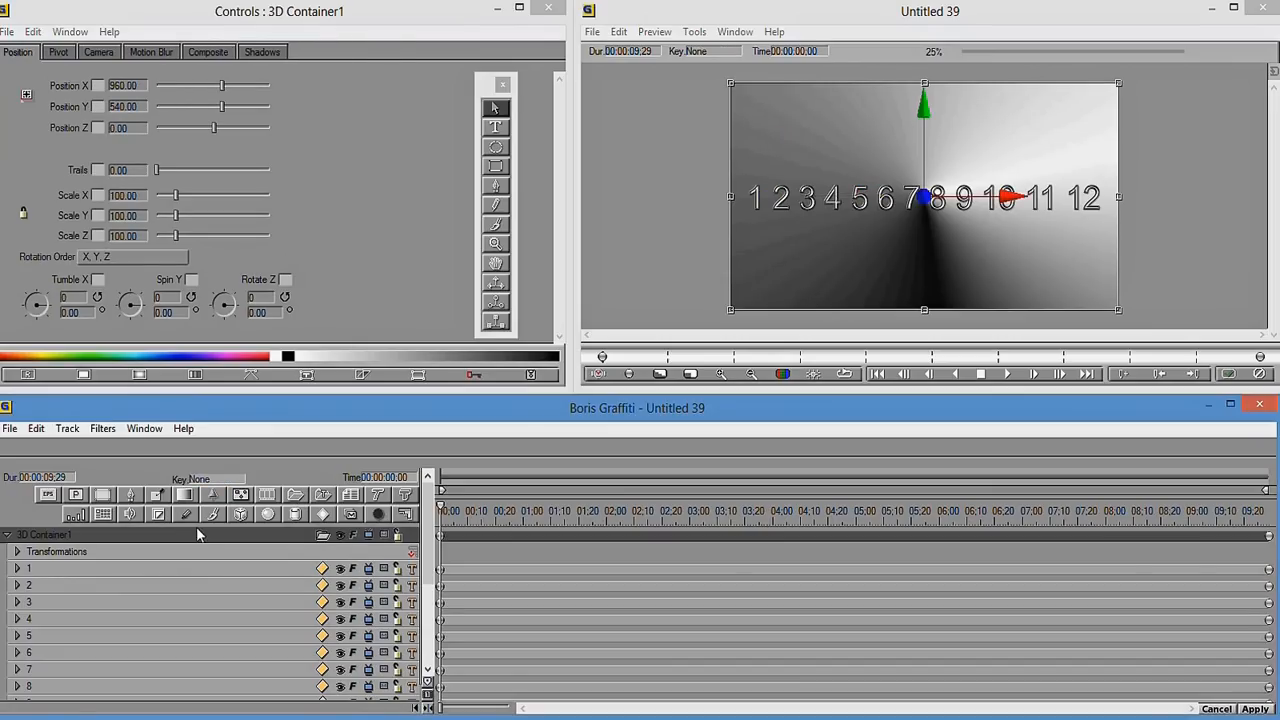
drag(134, 306, 161, 303)
click(189, 281)
click(212, 283)
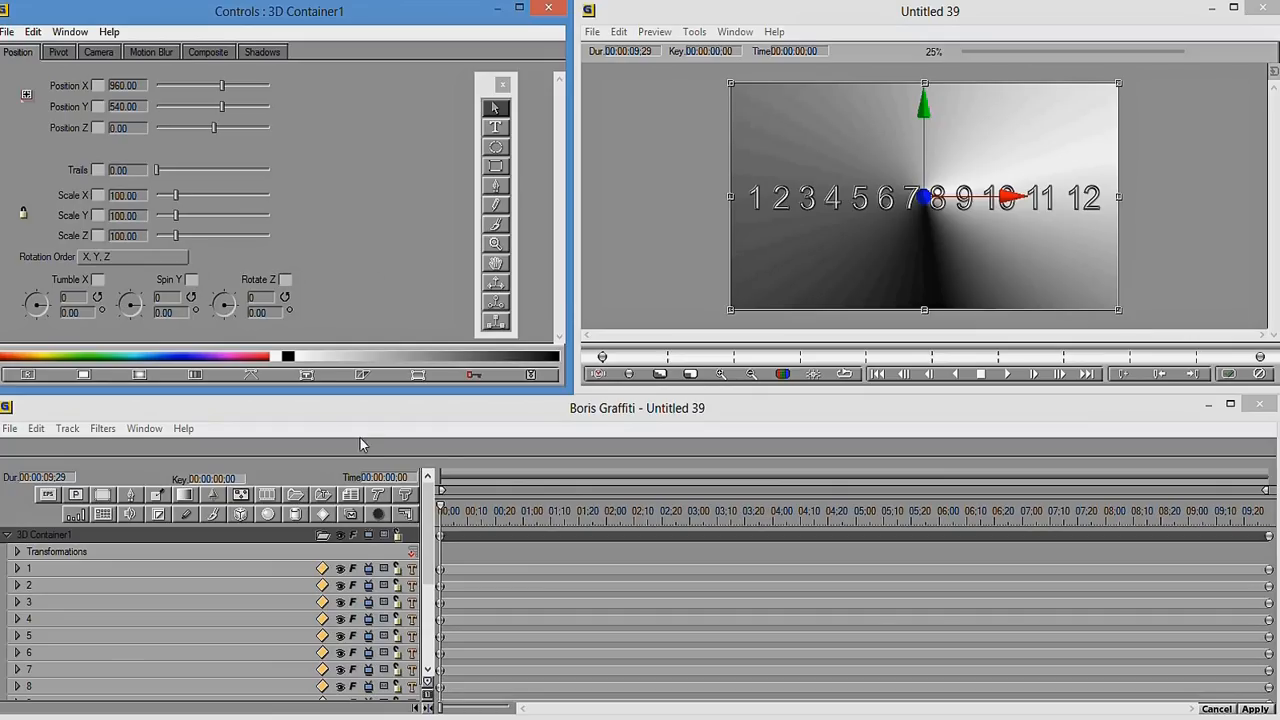
- Undo the conversion of the numbered text track into a container
click(8, 536)
key(ctrl+z)
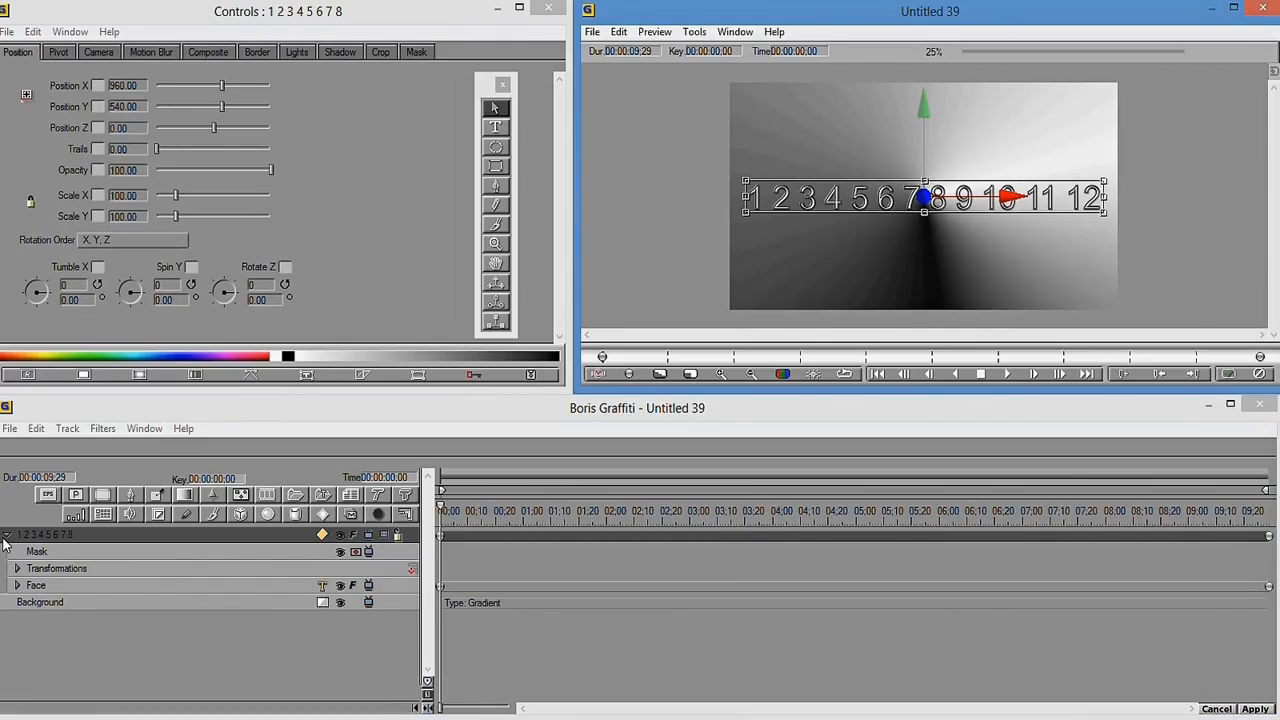
- Change the numbered text track from a 3D Plane to a 3D Extrusion and convert it to a container
click(324, 537)
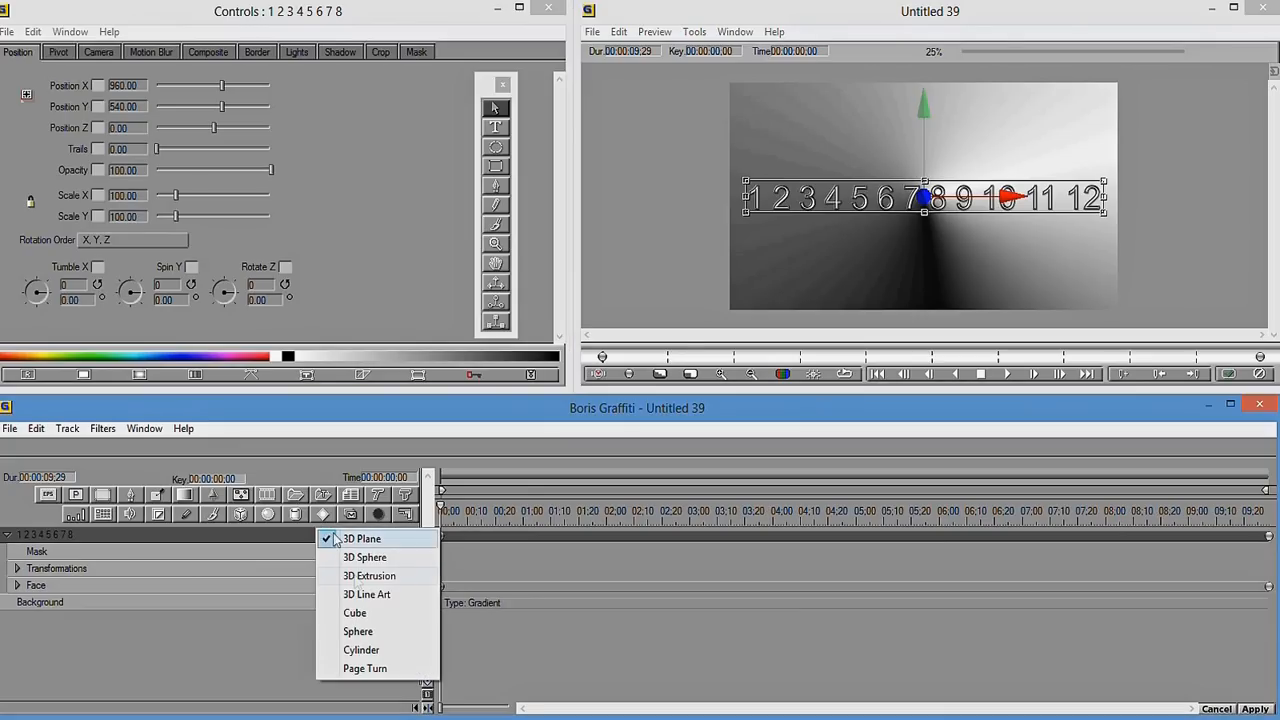
click(357, 577)
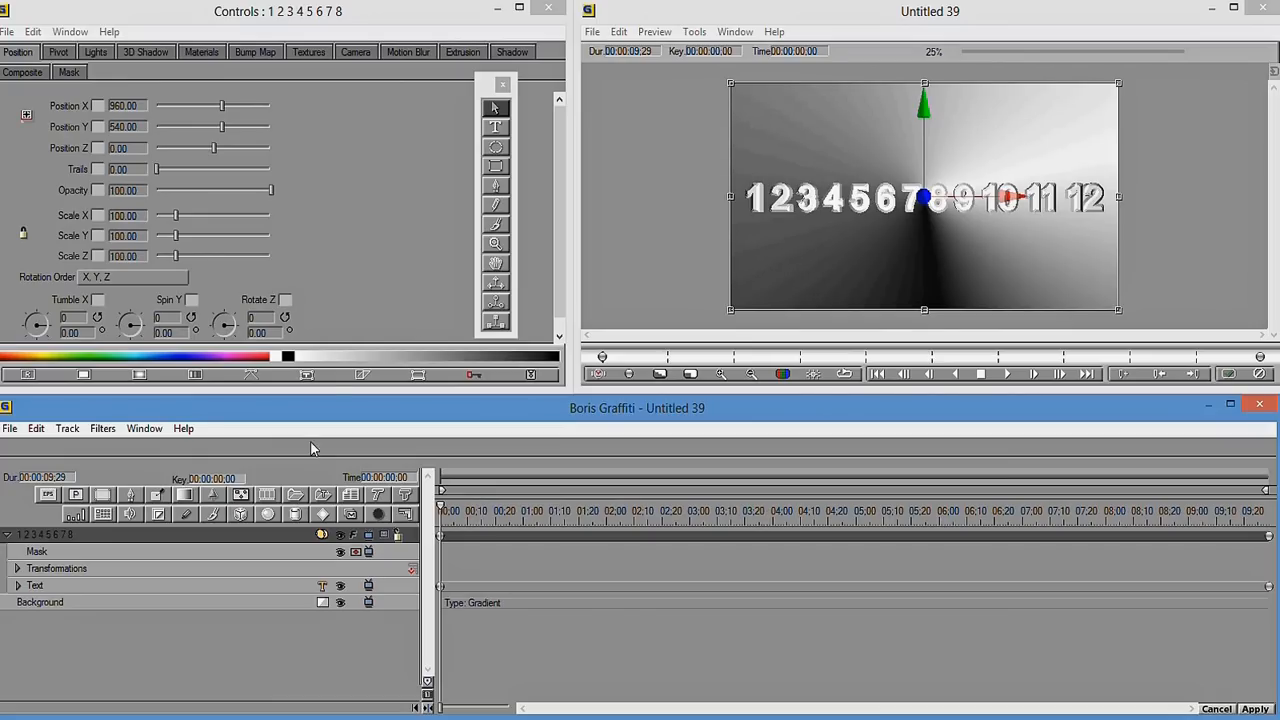
click(67, 428)
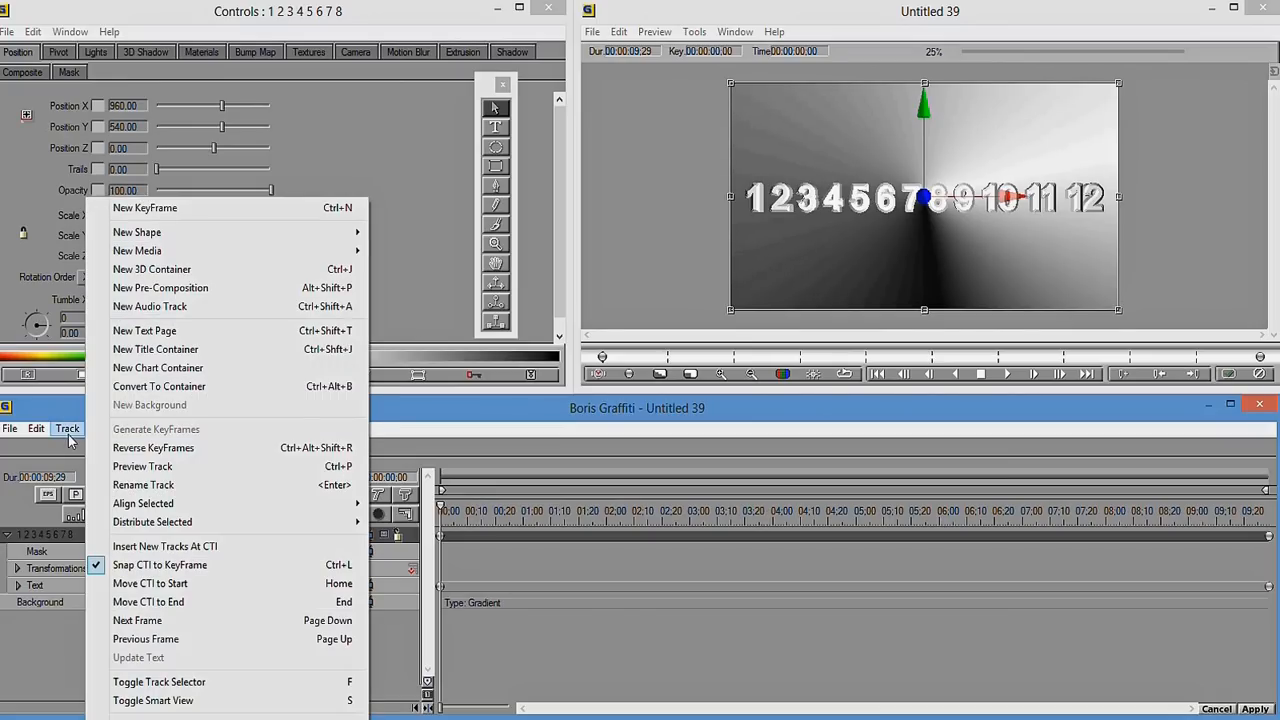
click(160, 386)
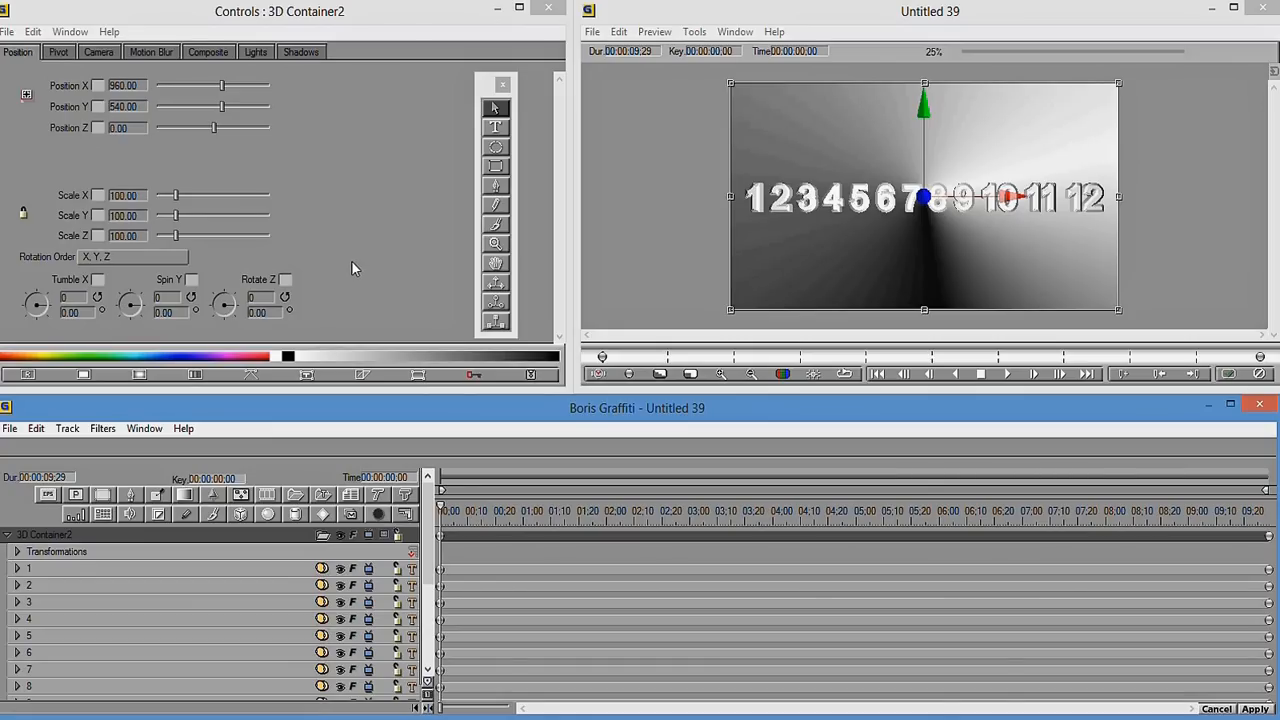
- Rename the container of extruded characters as "3D Model Container"
double_click(79, 535)
key(BackSpace)
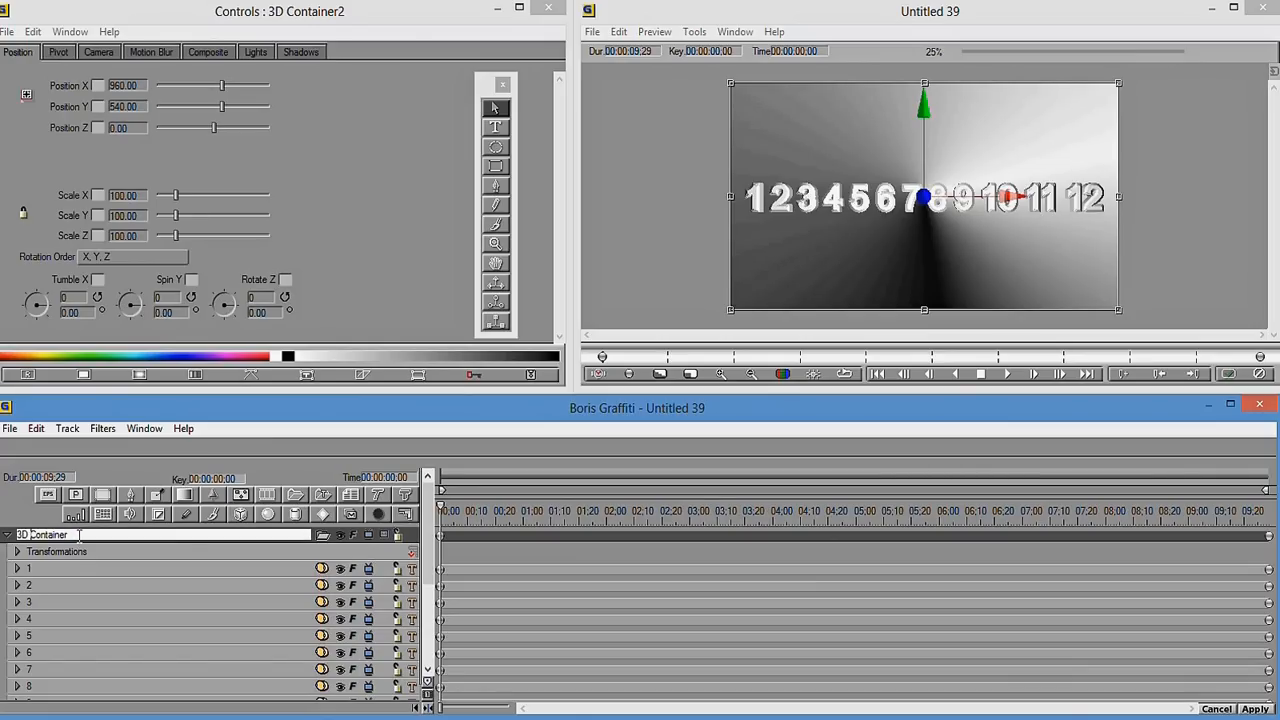
text(Model)
key(Return)
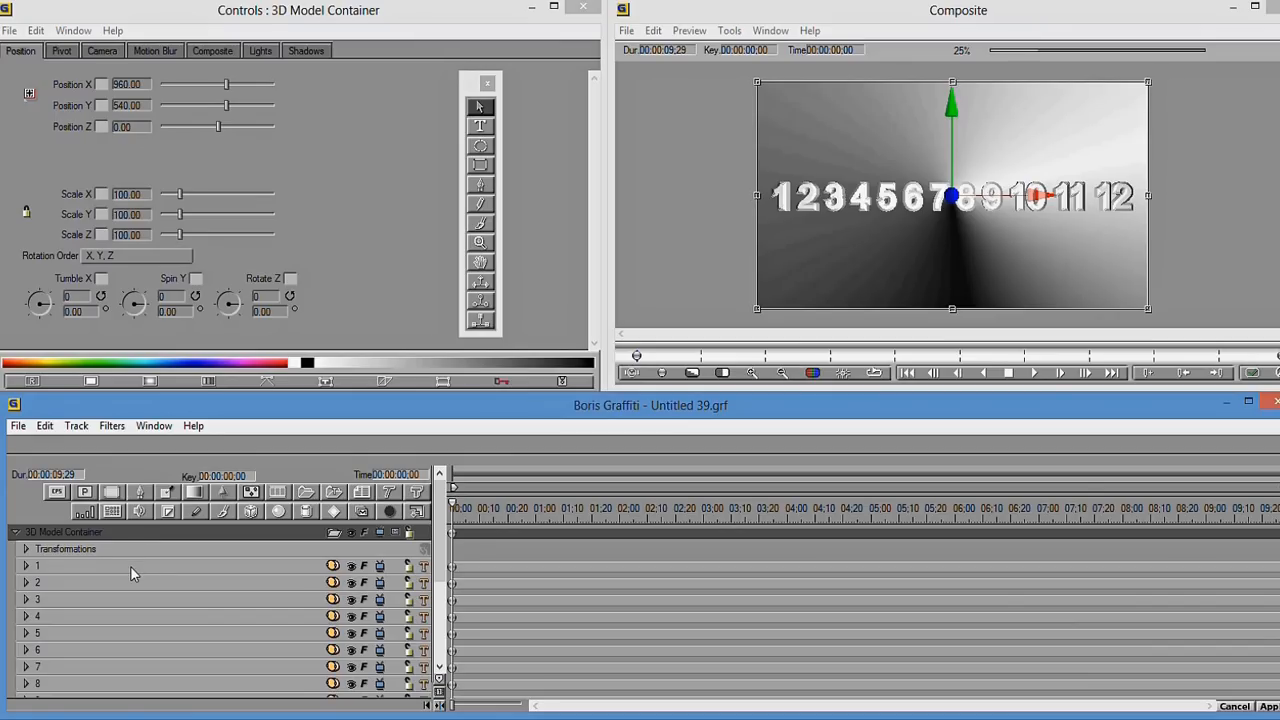
- Delete all the character tracks from the 3D Model Container, leaving the container and Background
click(131, 566)
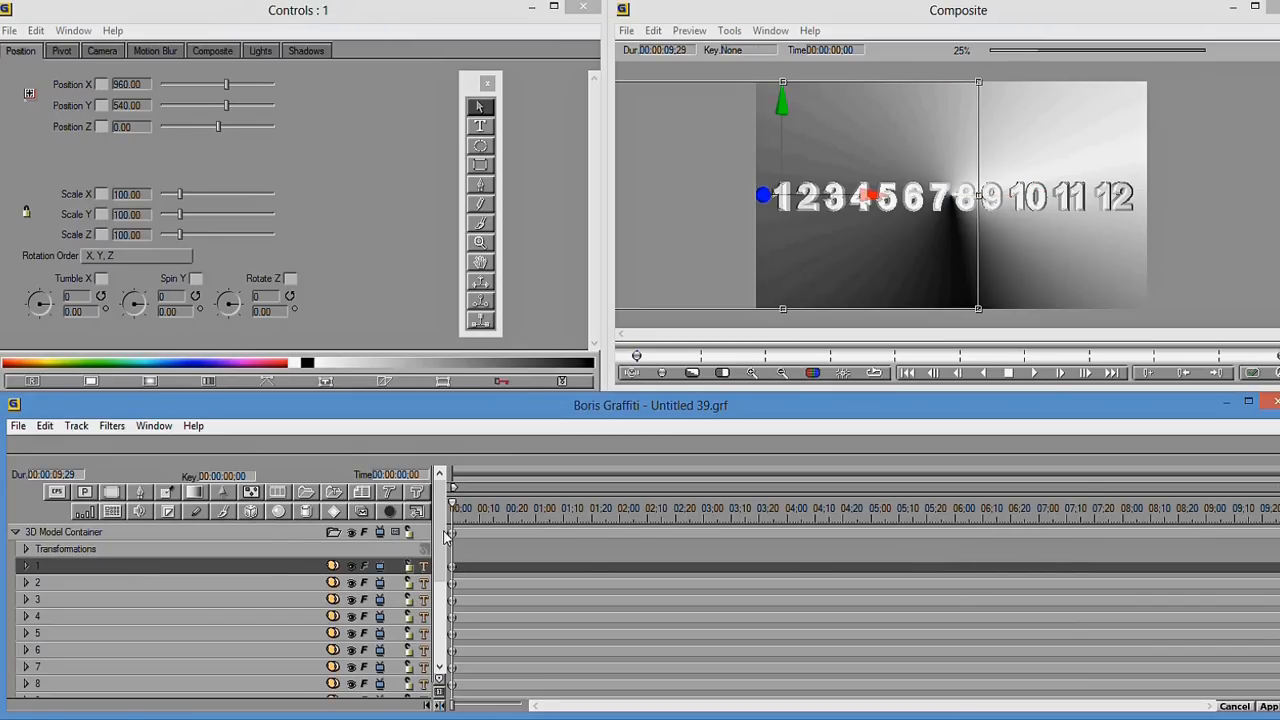
scroll(446, 568, down, 2)
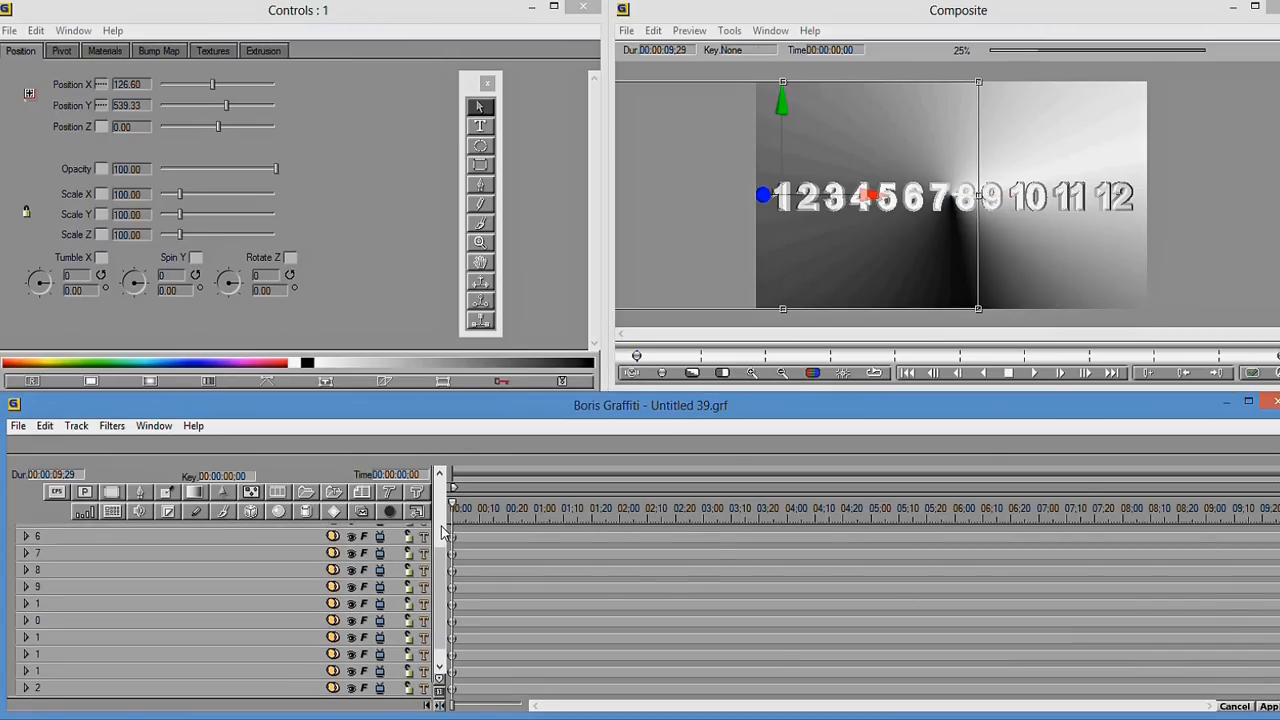
scroll(446, 562, up, 3)
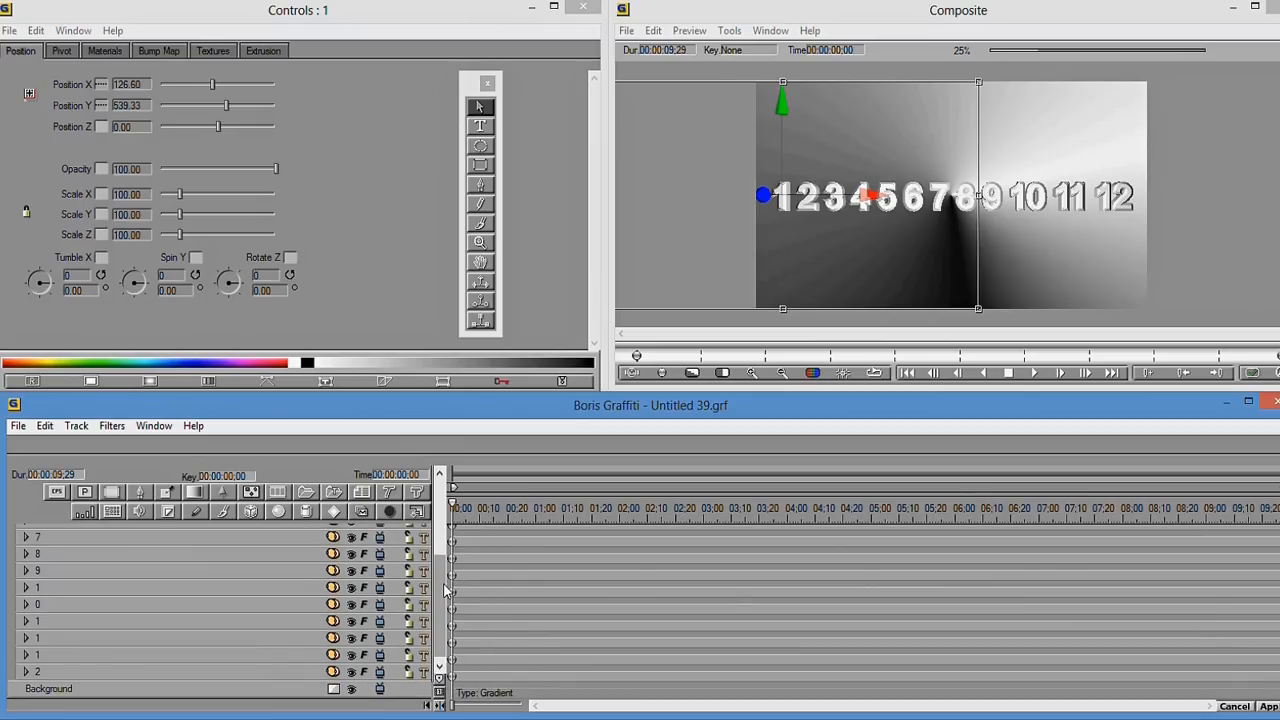
scroll(434, 510, down, 3)
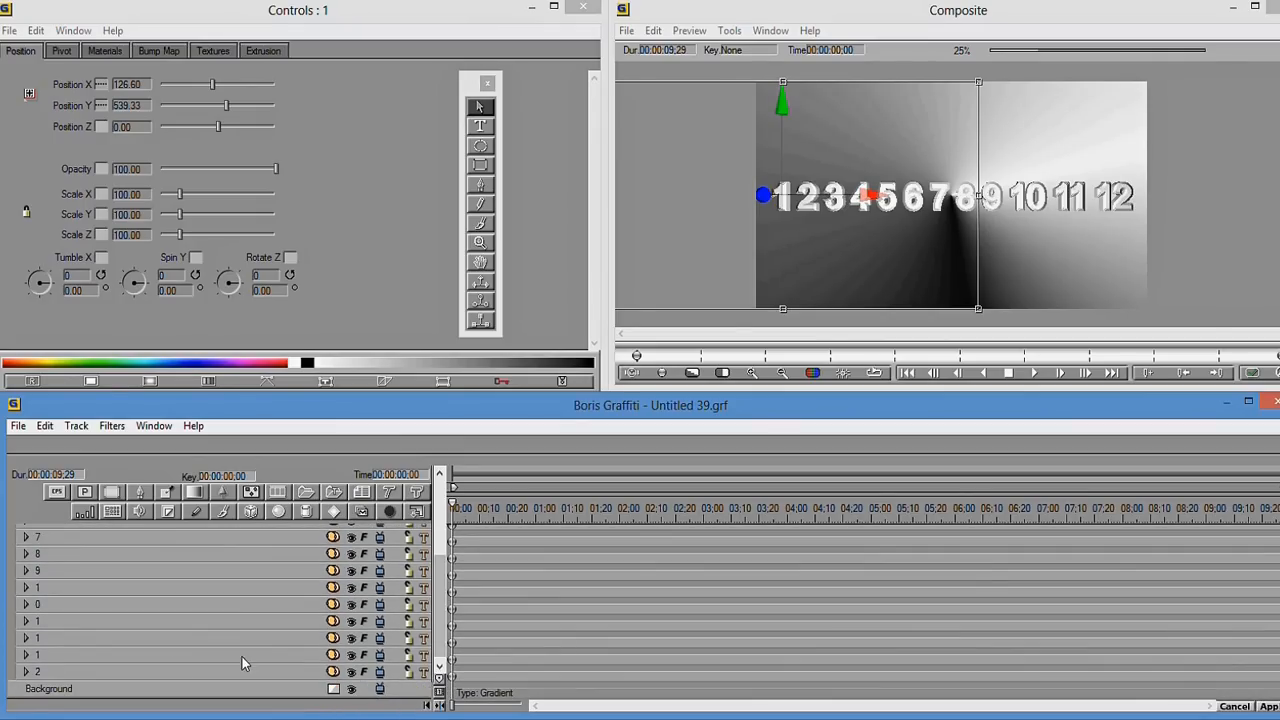
shift+click(161, 673)
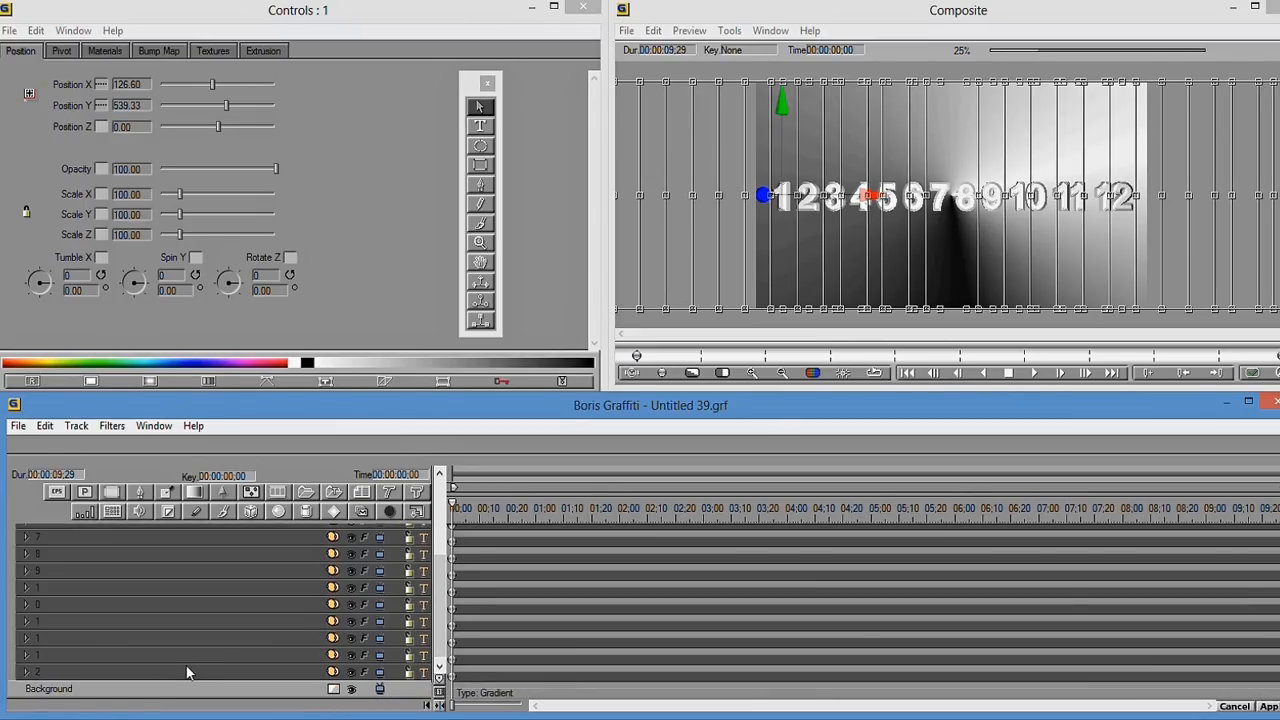
key(Delete)
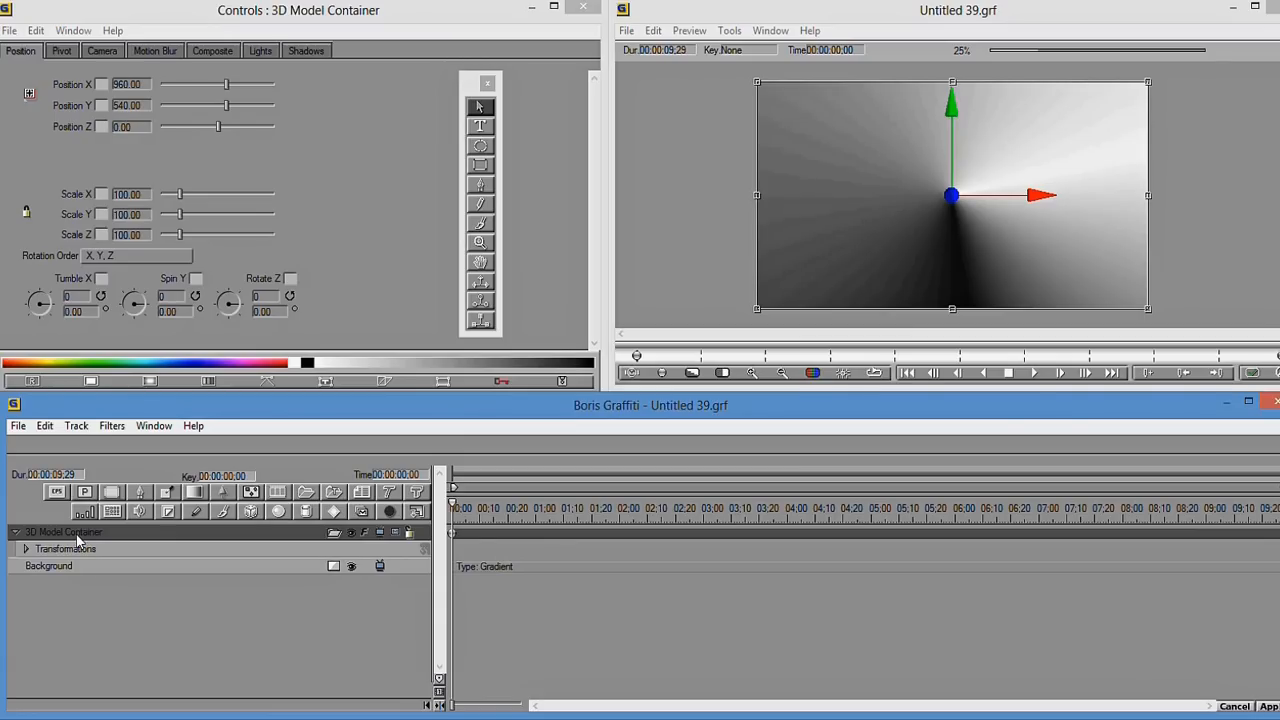
- Save the empty container project in the Boris Projects folder as "3d Model Container 2"
click(19, 426)
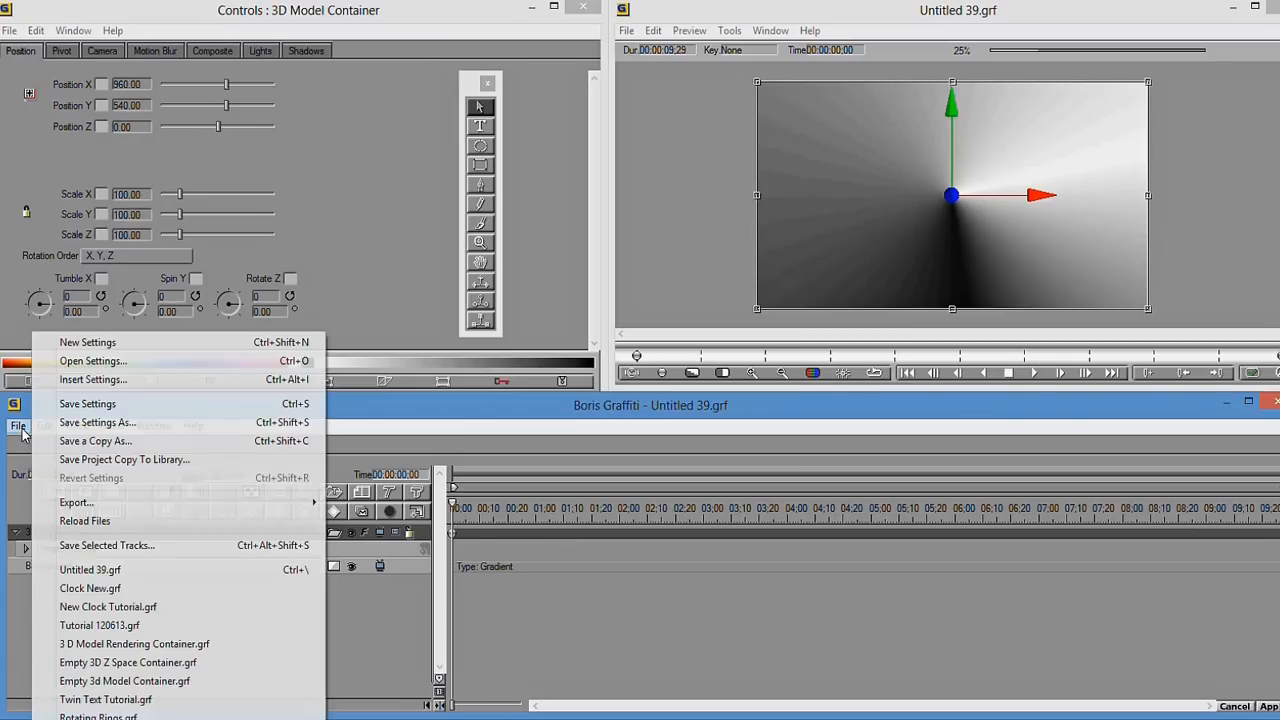
click(92, 430)
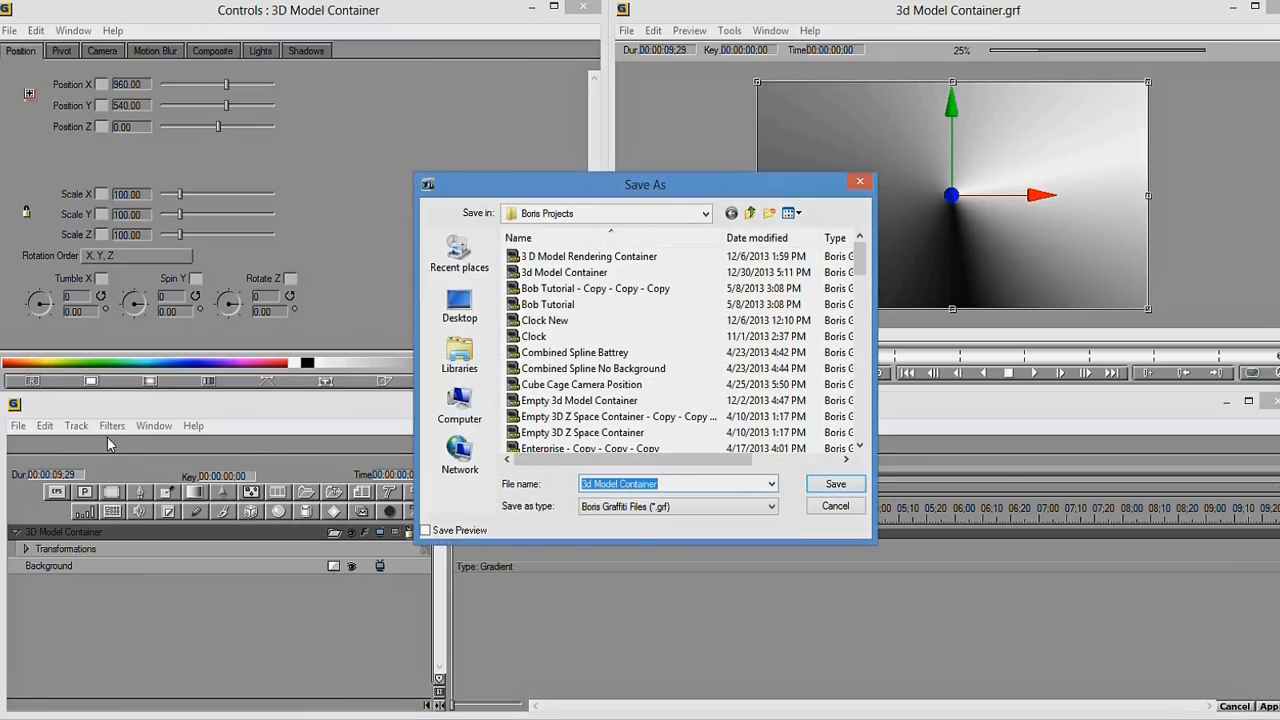
click(668, 484)
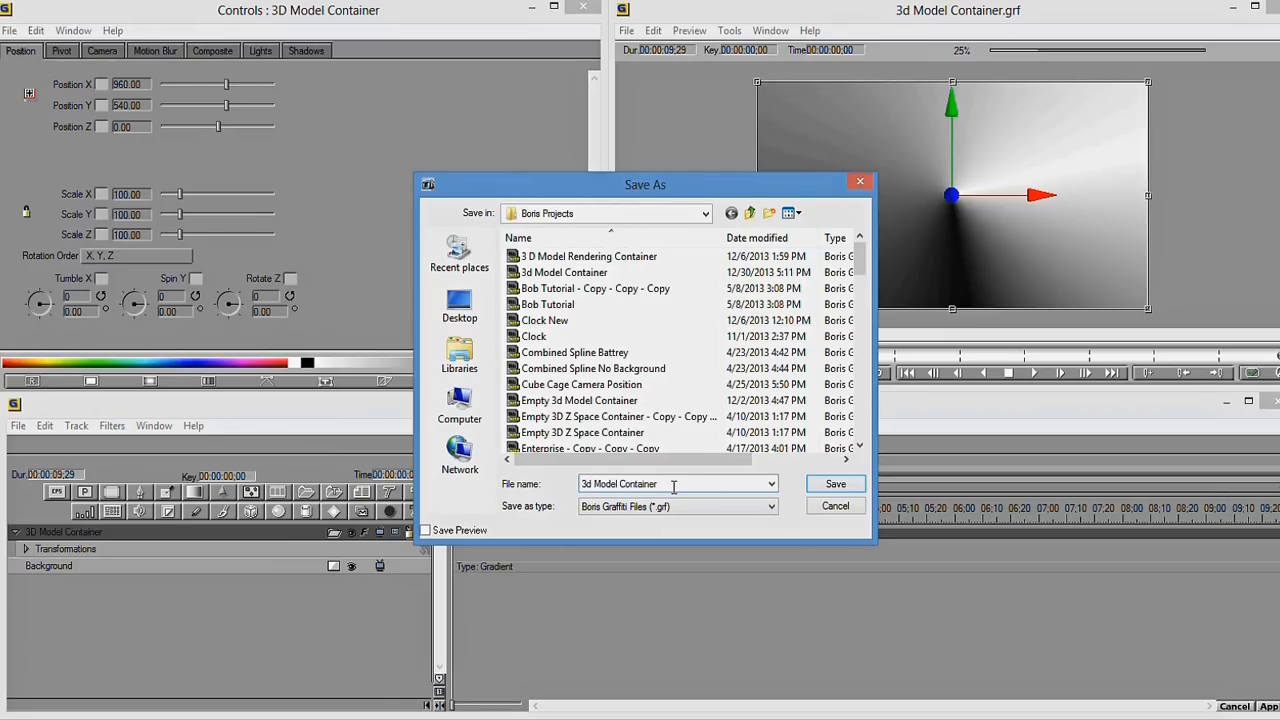
text(2)
click(826, 485)
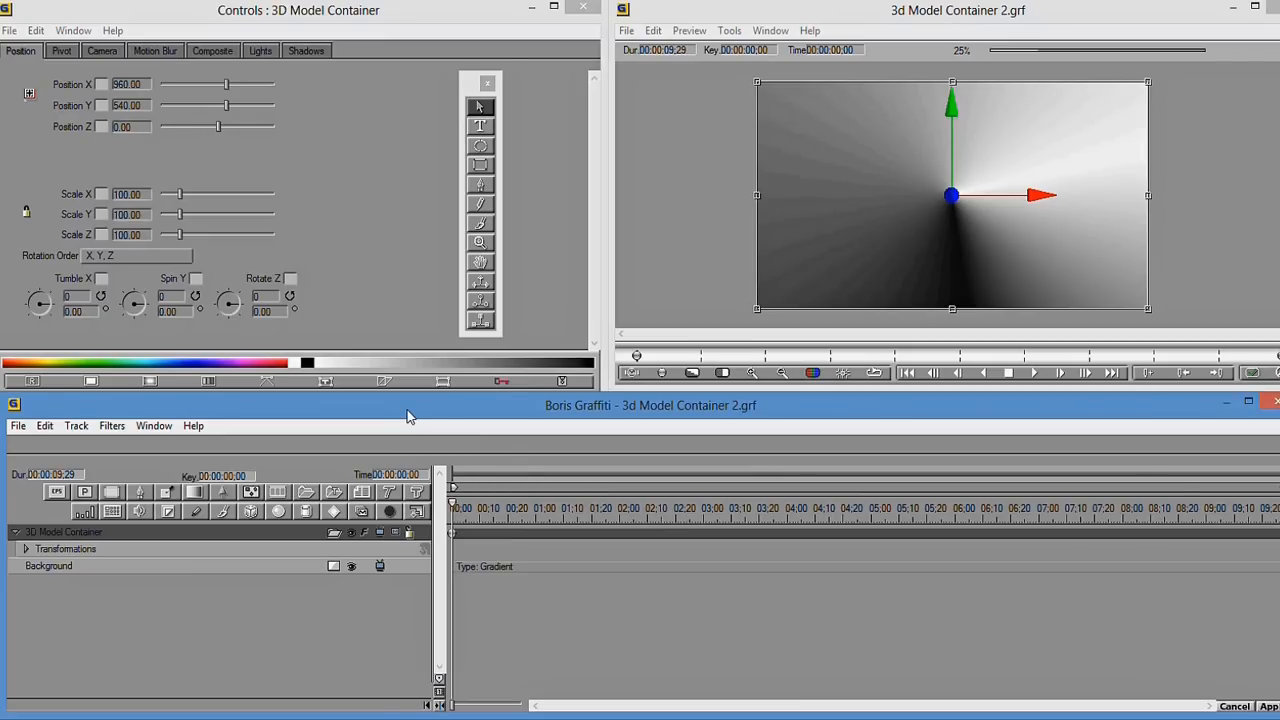
- Look through the saved project files in the Boris Projects folder without opening any
click(18, 426)
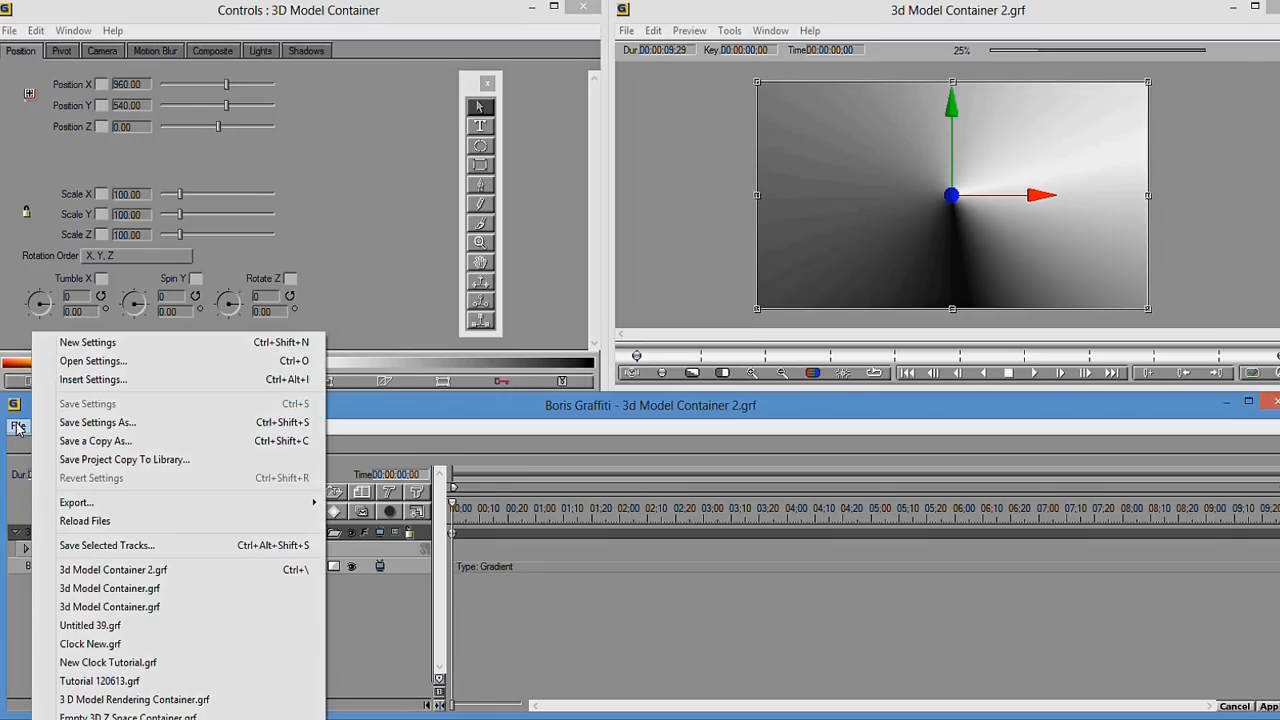
click(67, 364)
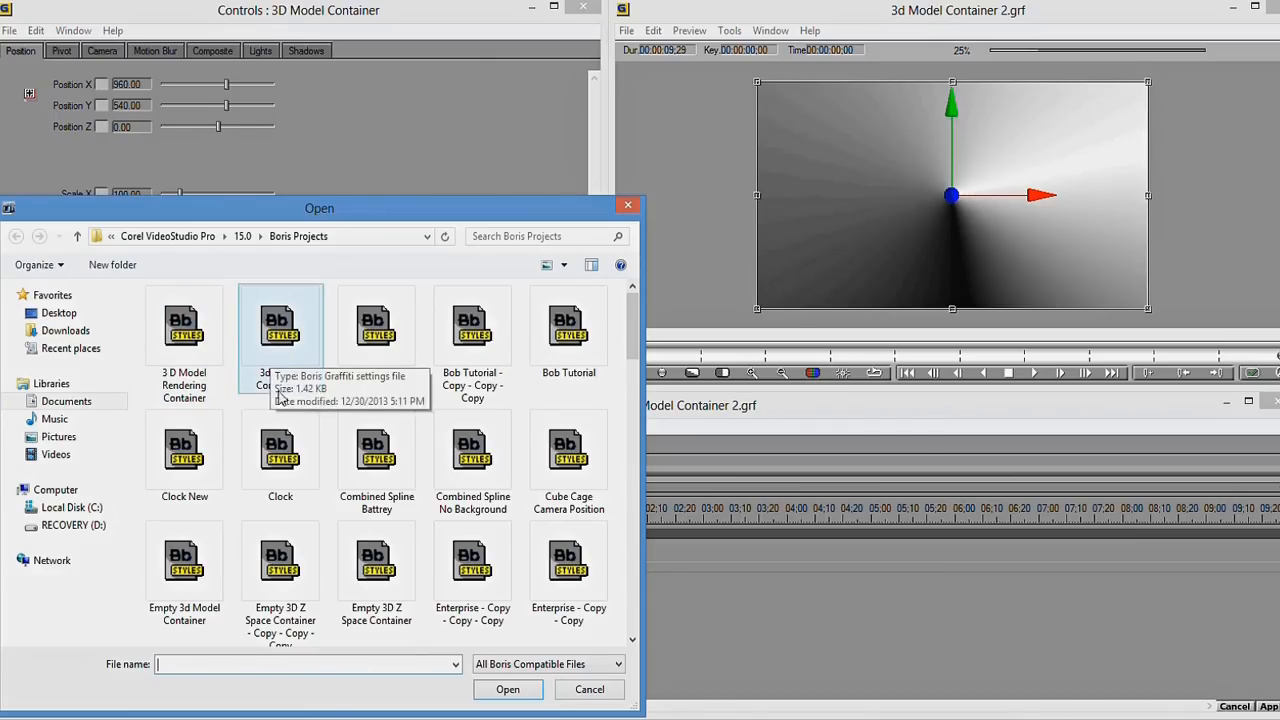
click(590, 690)
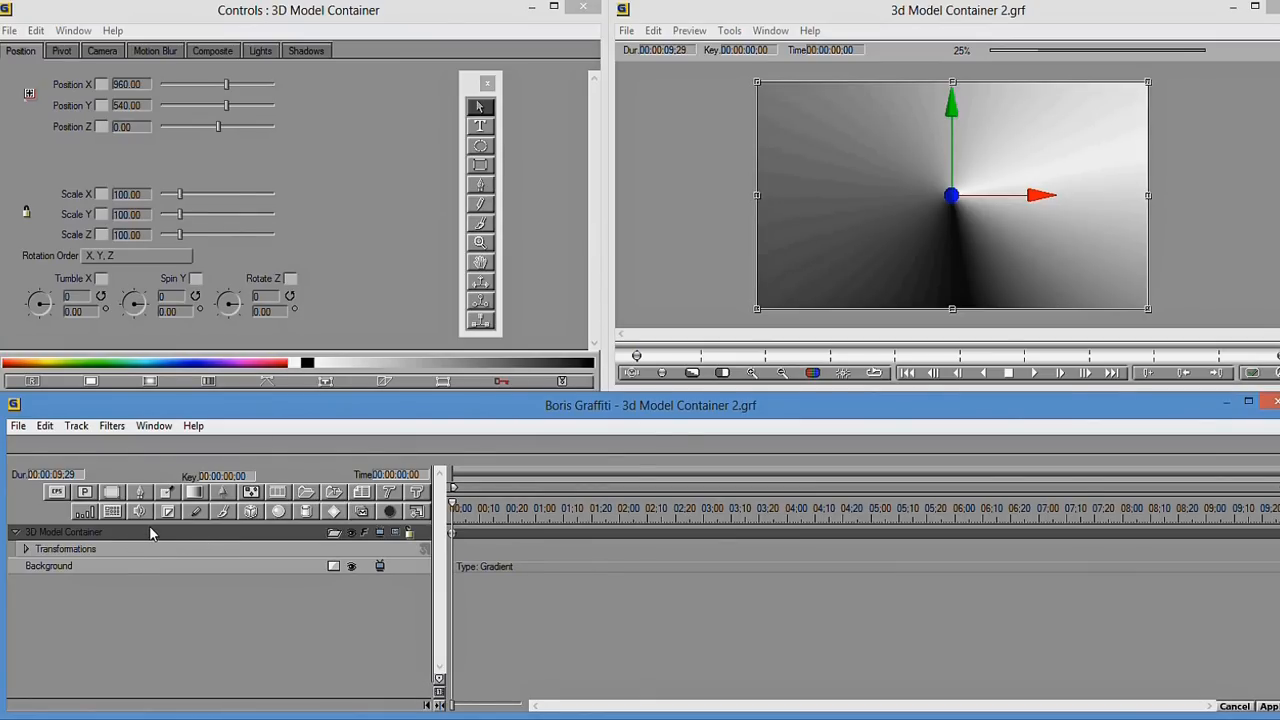
- Save a copy of the empty container project to the library's Filters folder as "3d Model Container 2"
click(18, 427)
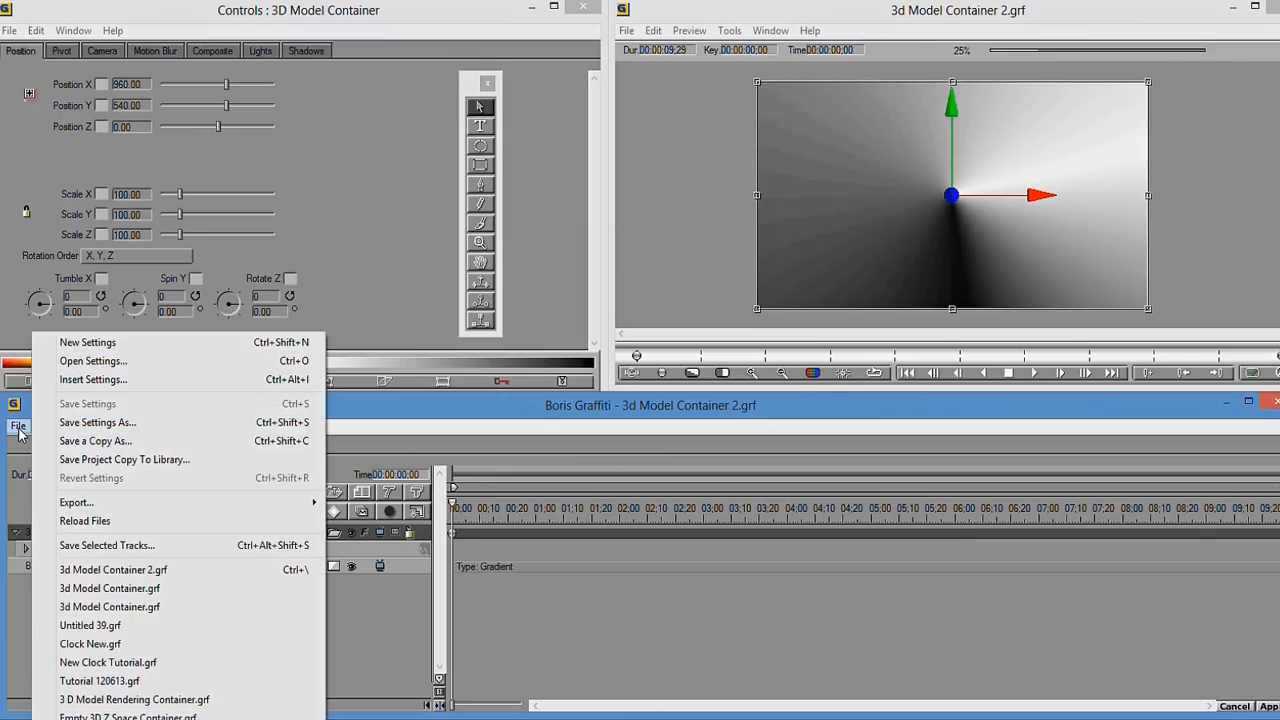
click(102, 460)
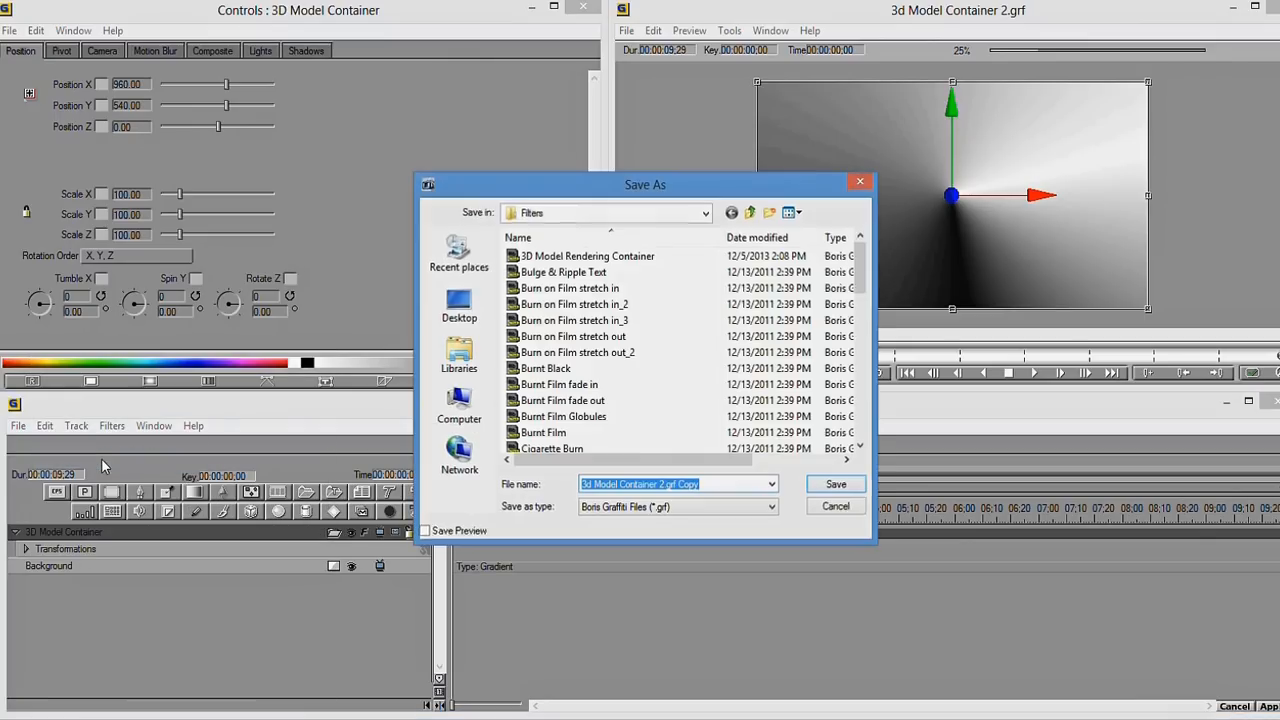
click(706, 484)
key(BackSpace)
key(BackSpace)
key(BackSpace)
key(BackSpace)
key(BackSpace)
key(BackSpace)
key(BackSpace)
key(BackSpace)
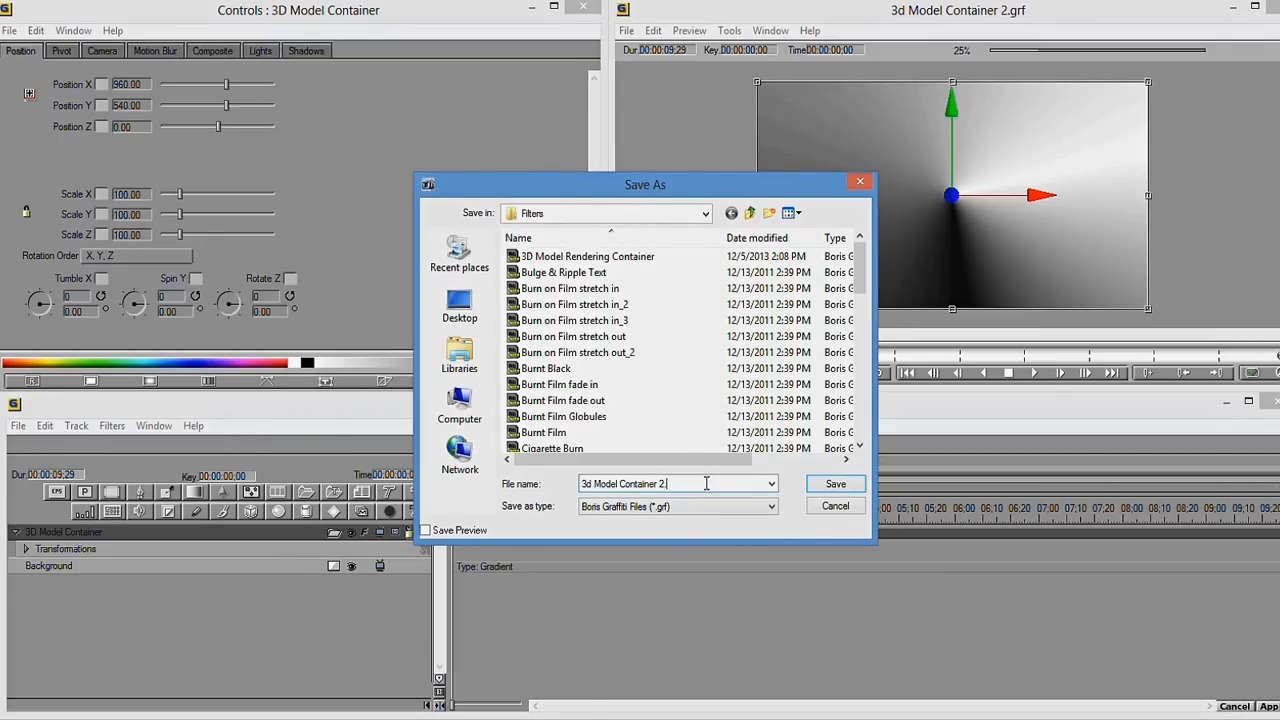
click(836, 486)
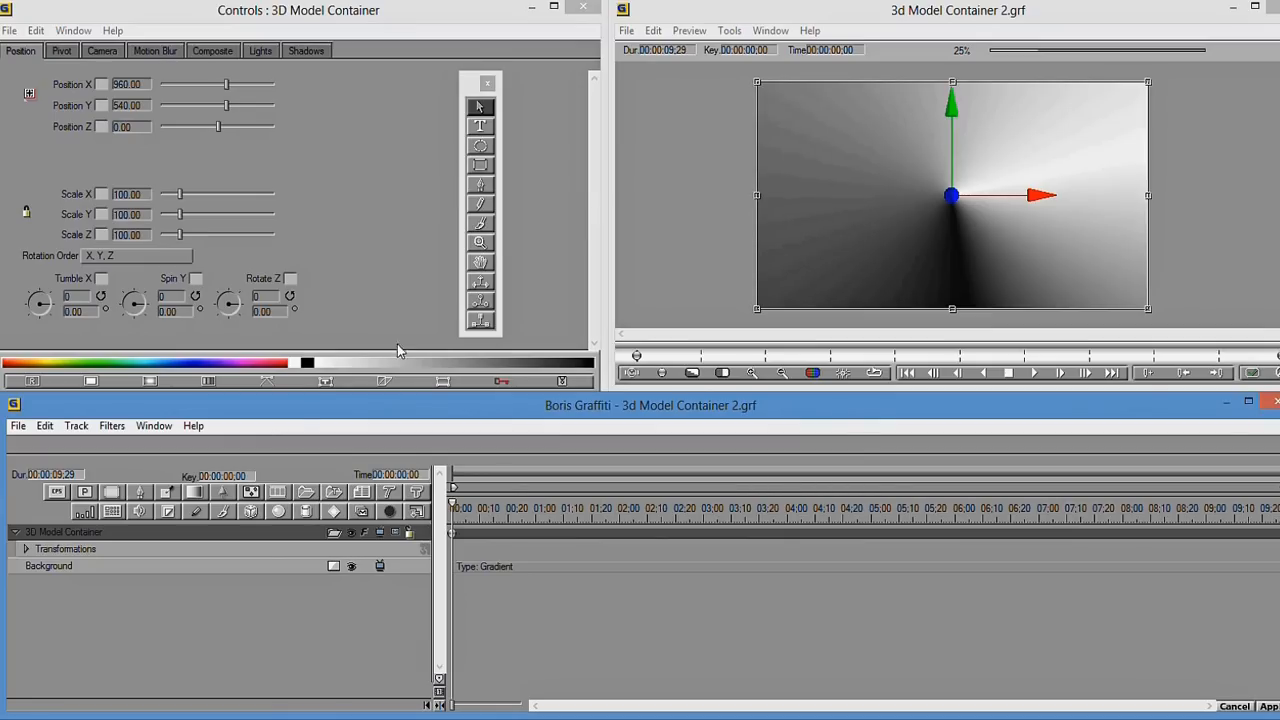
- Generate a thumbnail for 3d Model Container 2.grf in the Library Browser's Filters category, and close the browser
click(154, 426)
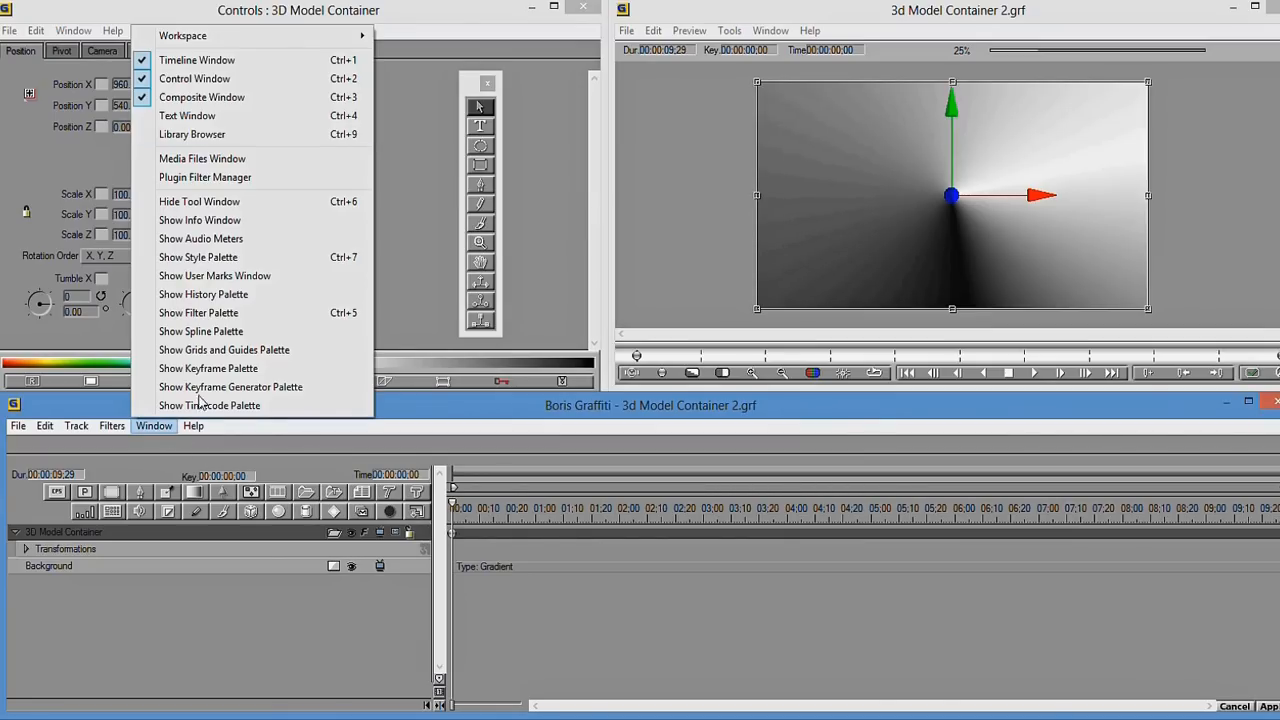
click(205, 135)
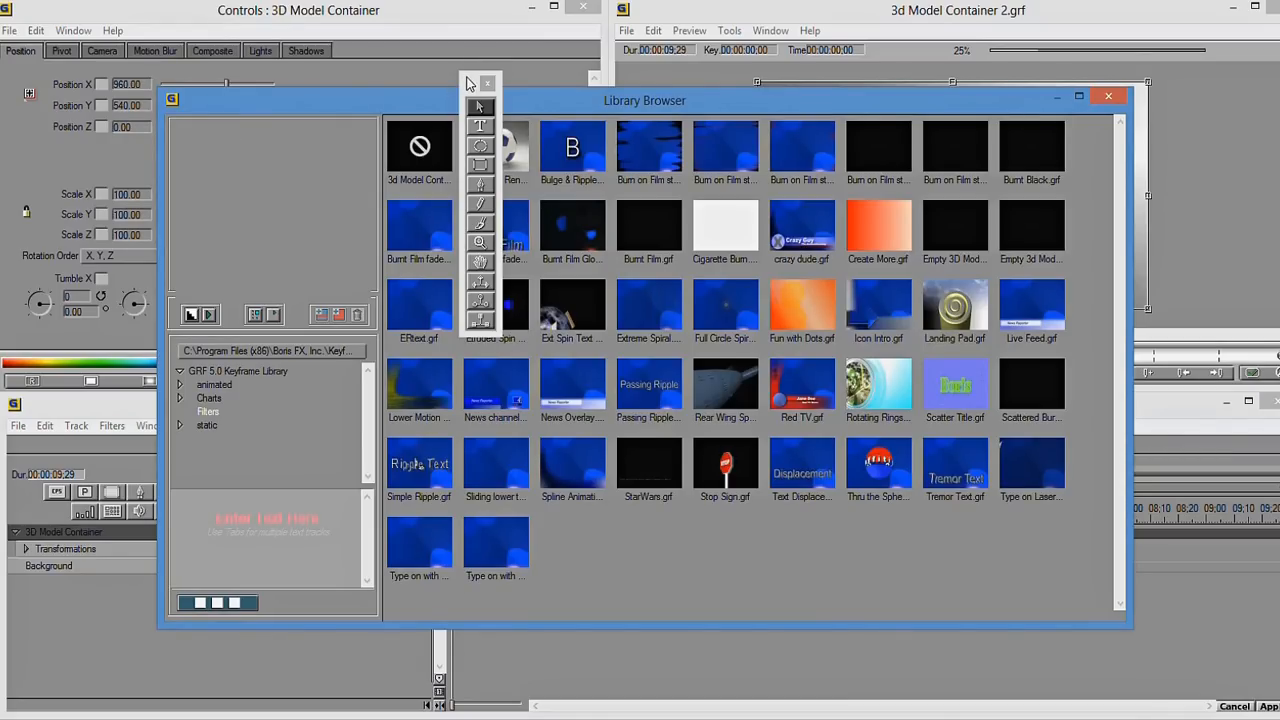
drag(473, 87, 1193, 107)
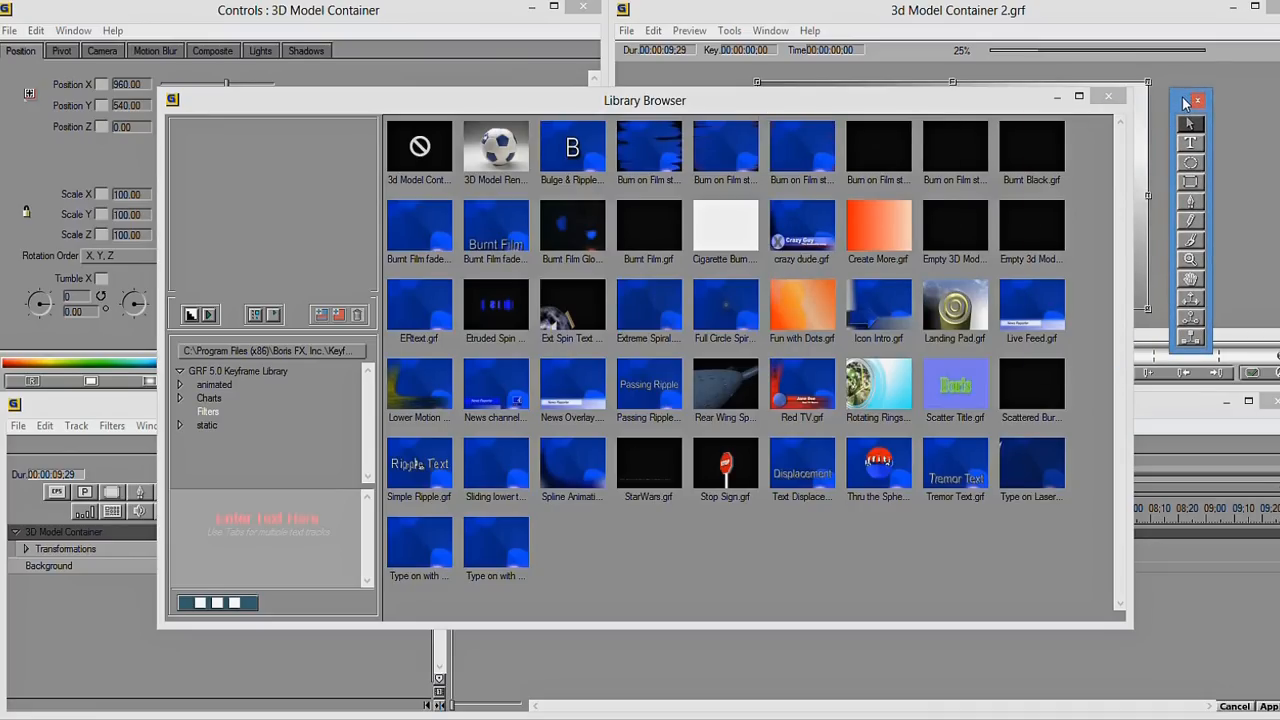
click(430, 168)
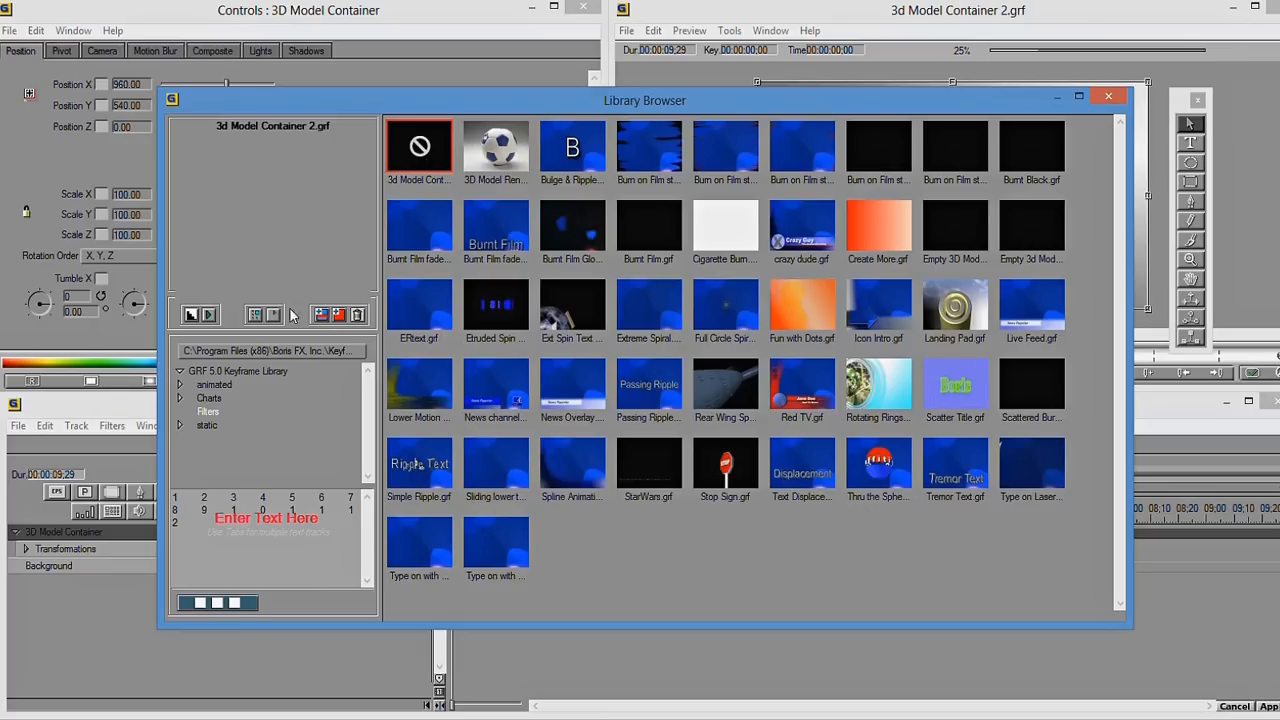
click(255, 316)
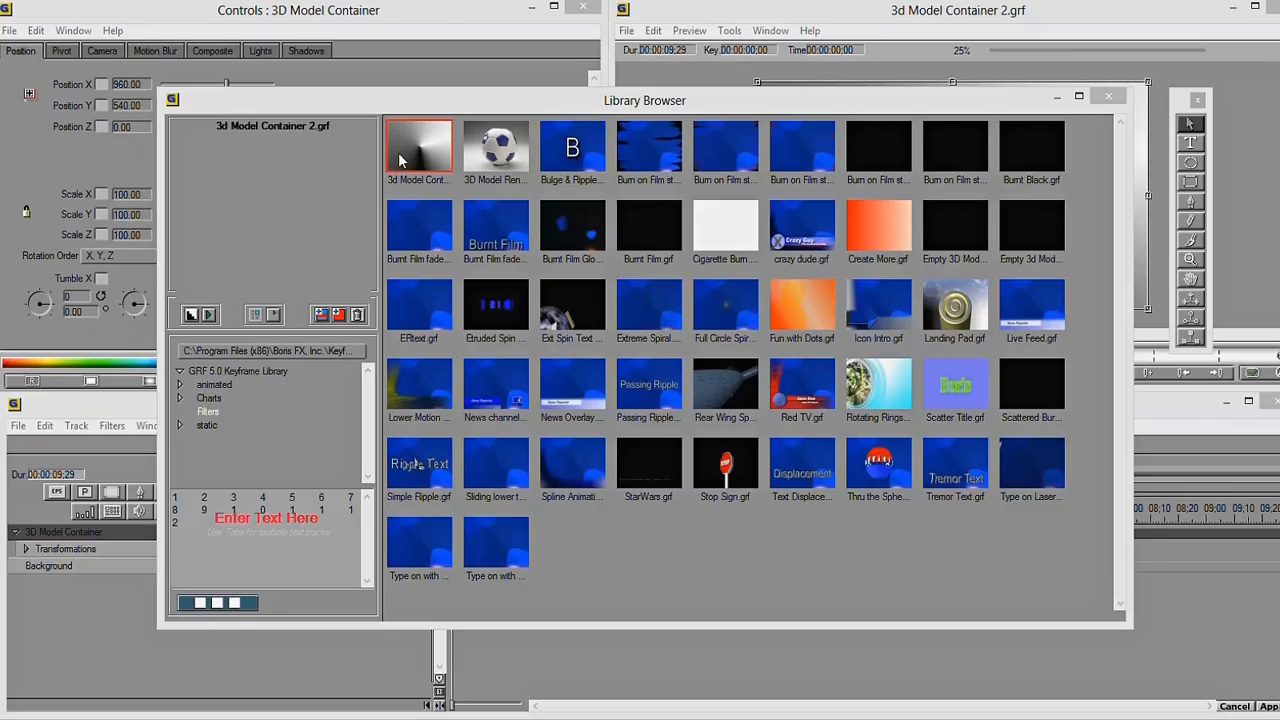
click(1108, 97)
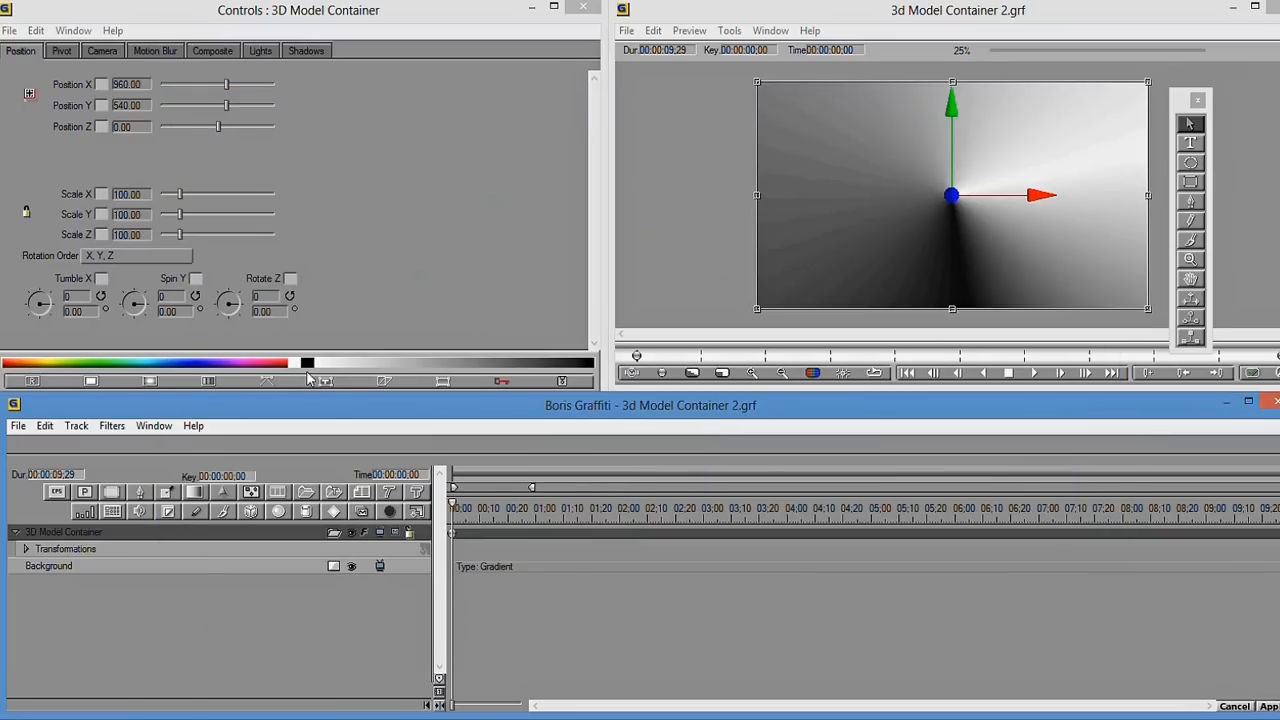
- Undo the deletion of the number character tracks in the 3D Model Container
click(158, 530)
click(45, 426)
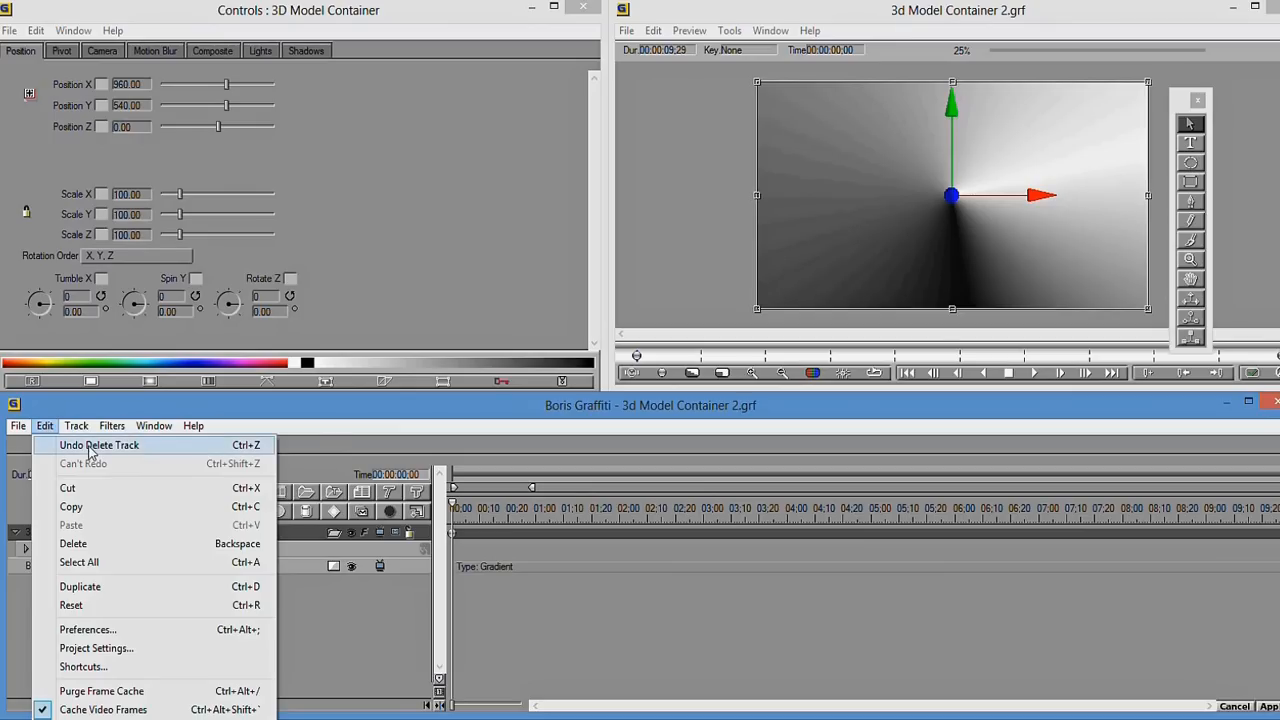
click(89, 445)
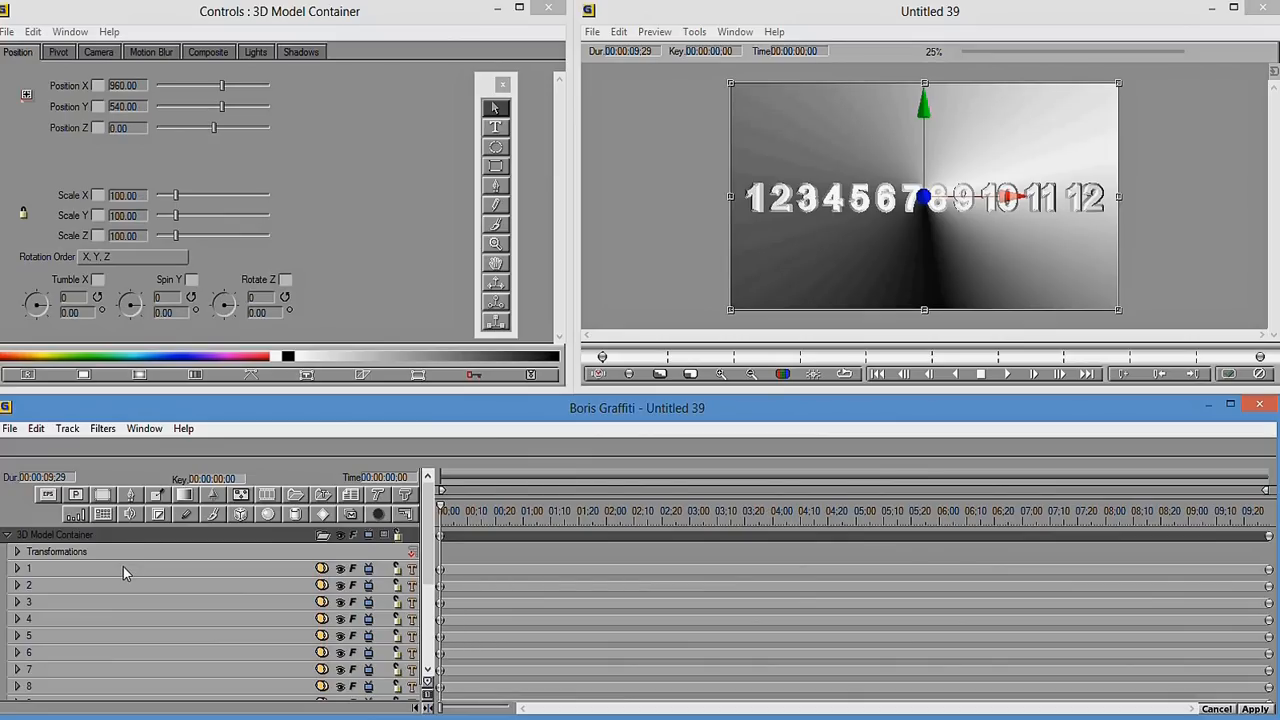
- Select all the number character tracks in the 3D Model Container and show their extrusion settings
click(123, 568)
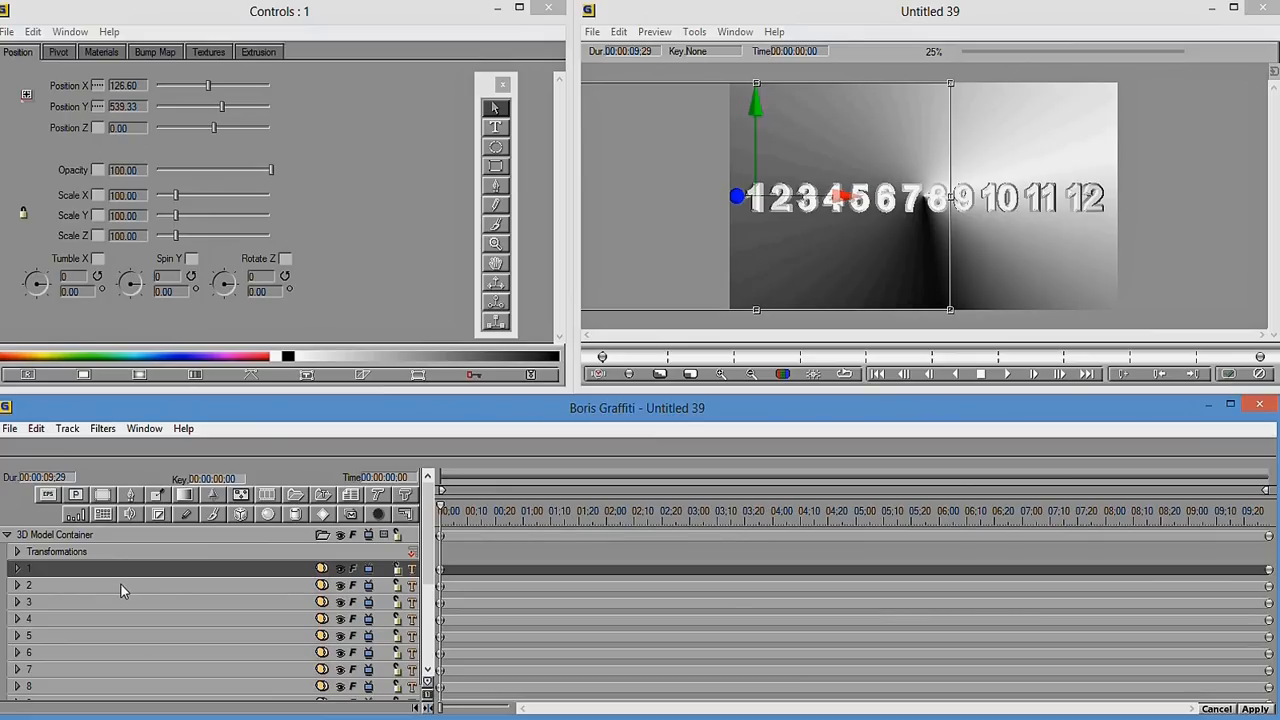
click(122, 585)
click(124, 568)
drag(428, 570, 425, 648)
shift+click(214, 676)
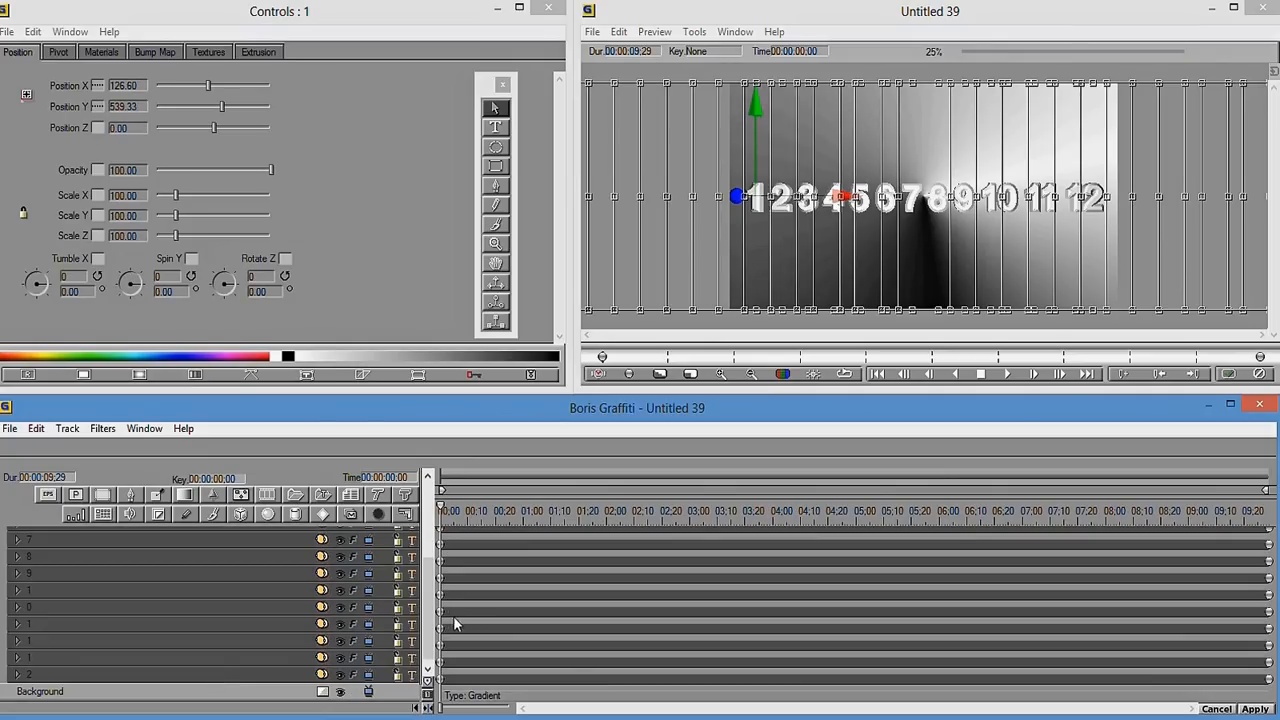
drag(430, 620, 457, 543)
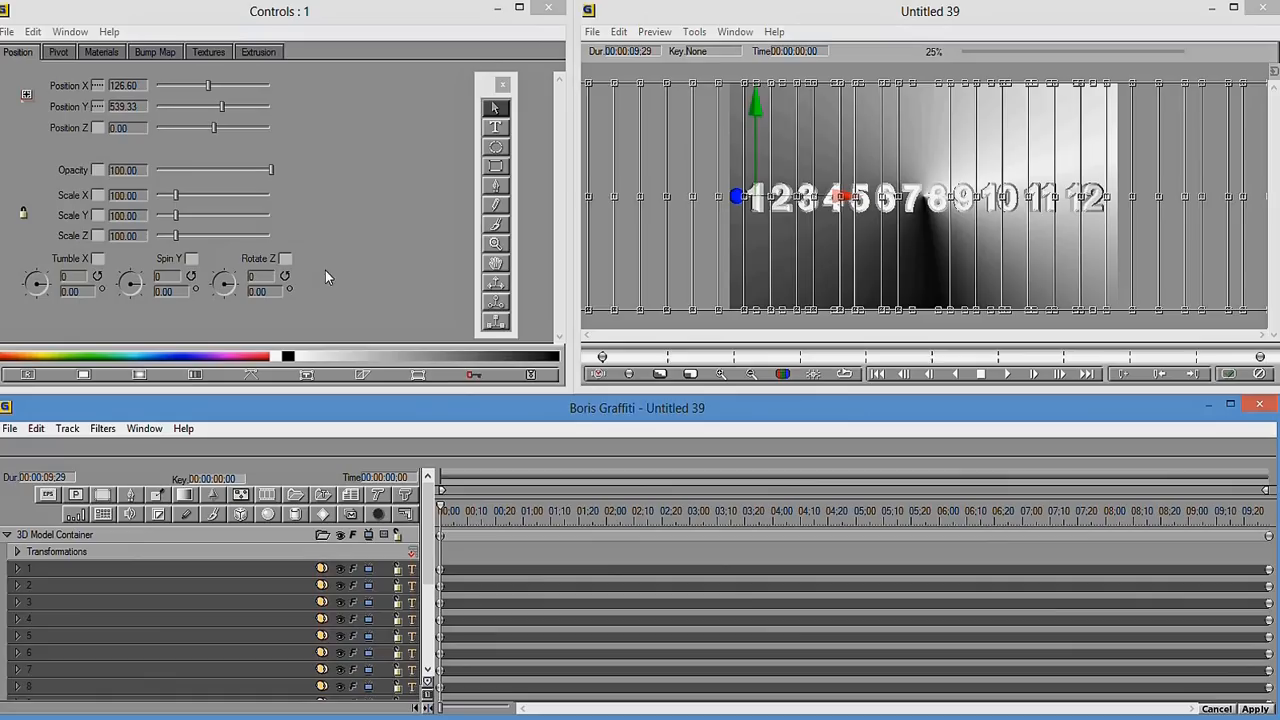
click(257, 55)
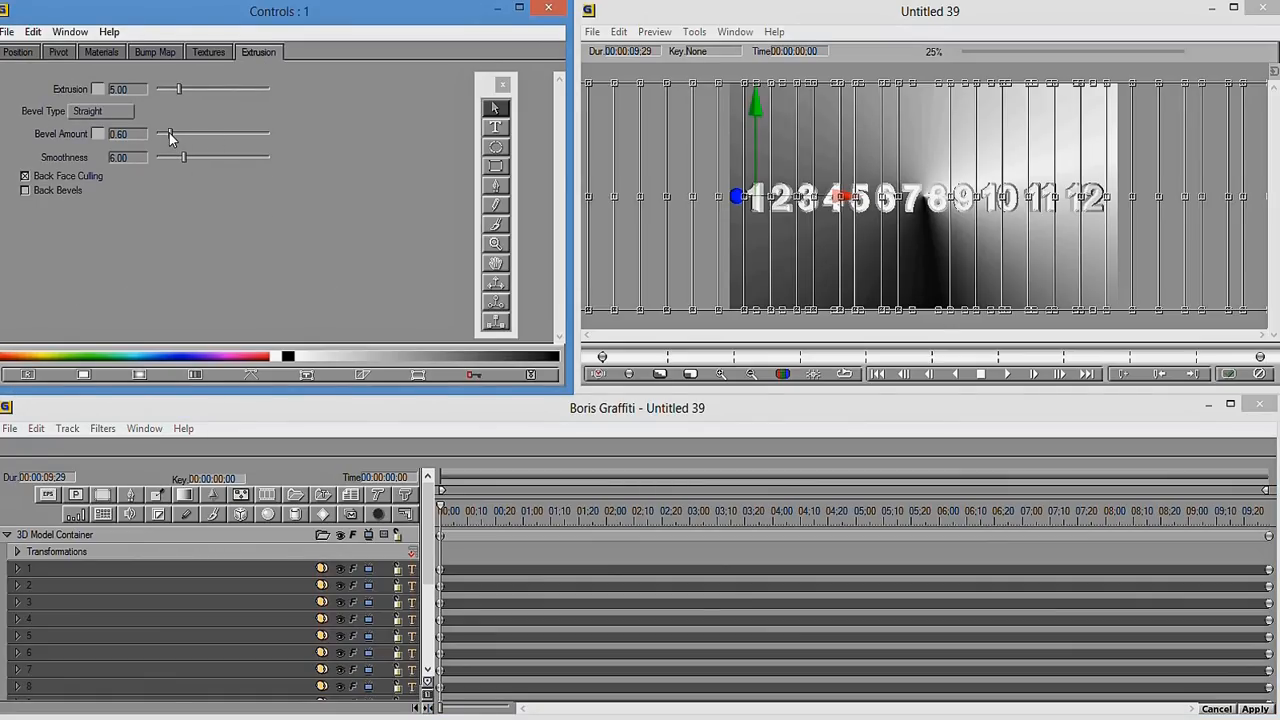
click(170, 133)
- Set the selected number tracks' material face count to 1 and the material type to Iron
click(89, 52)
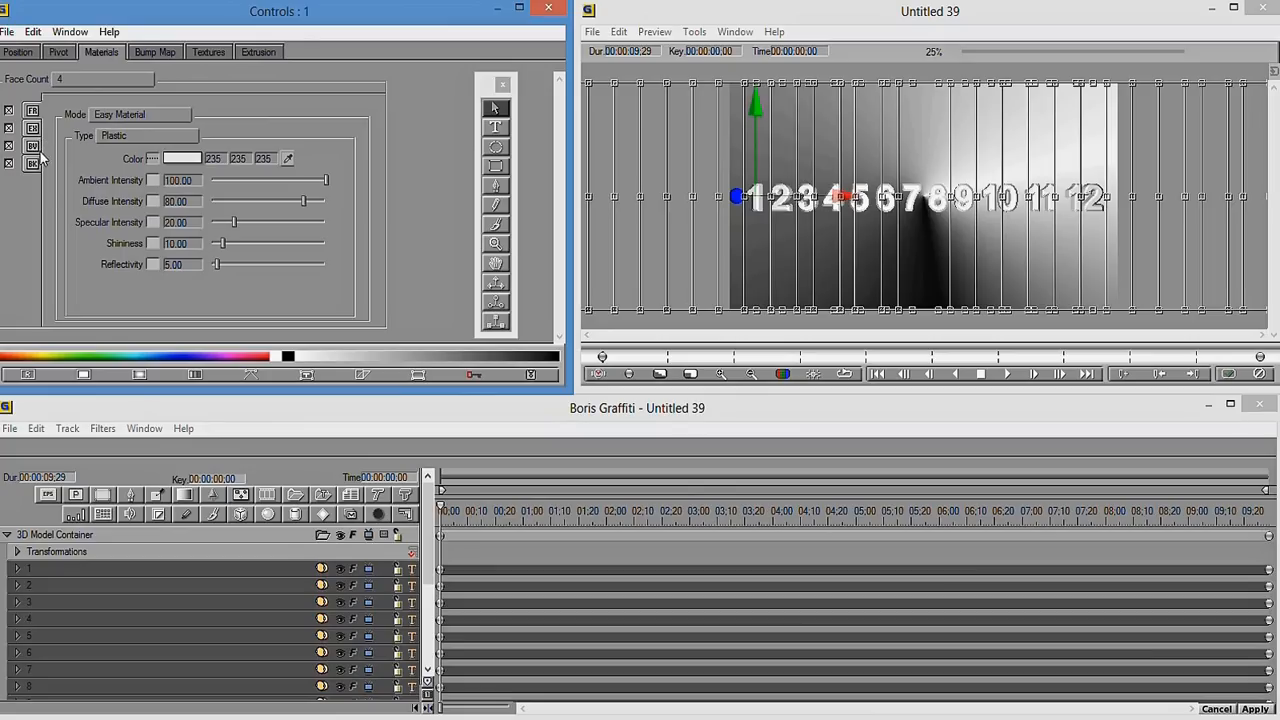
click(68, 80)
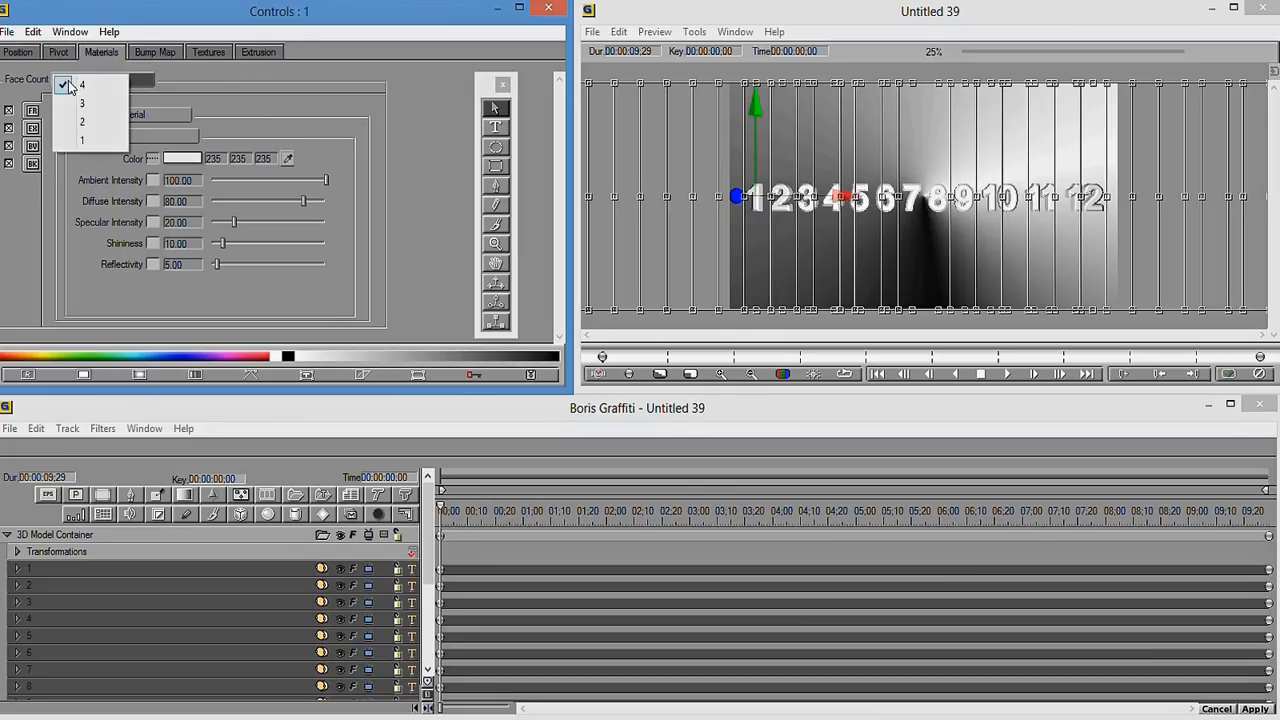
click(89, 141)
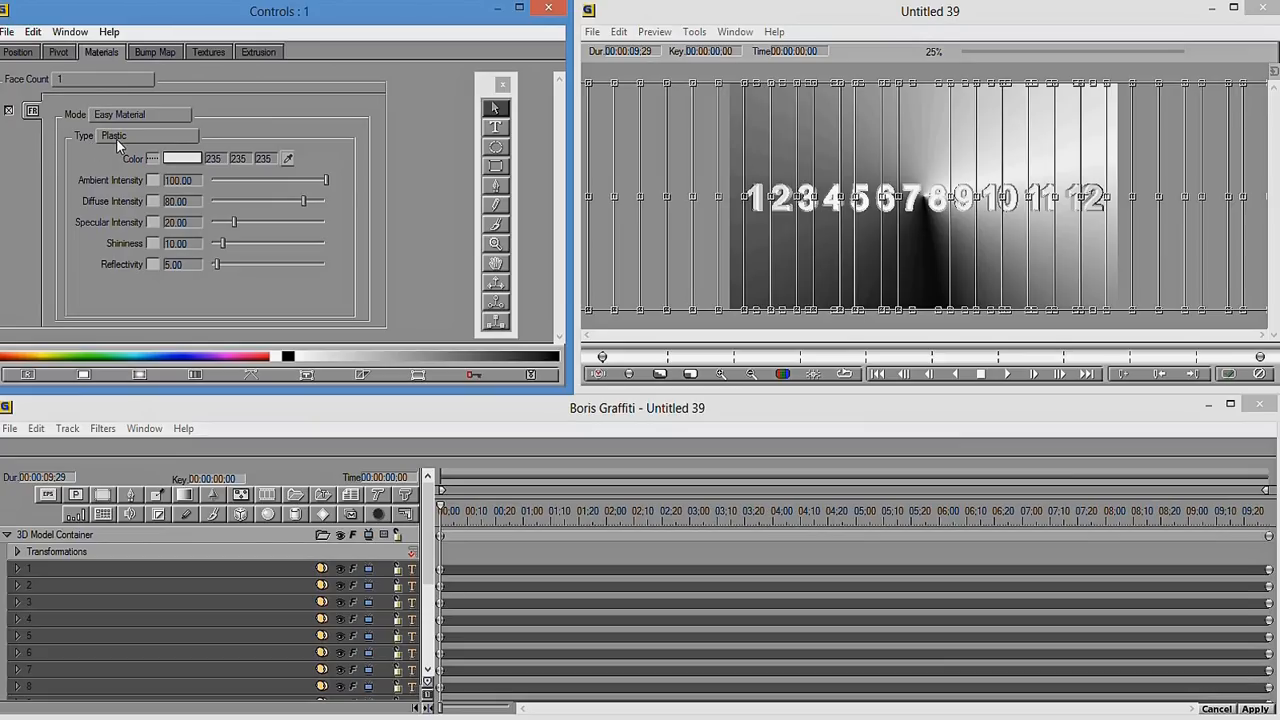
click(116, 137)
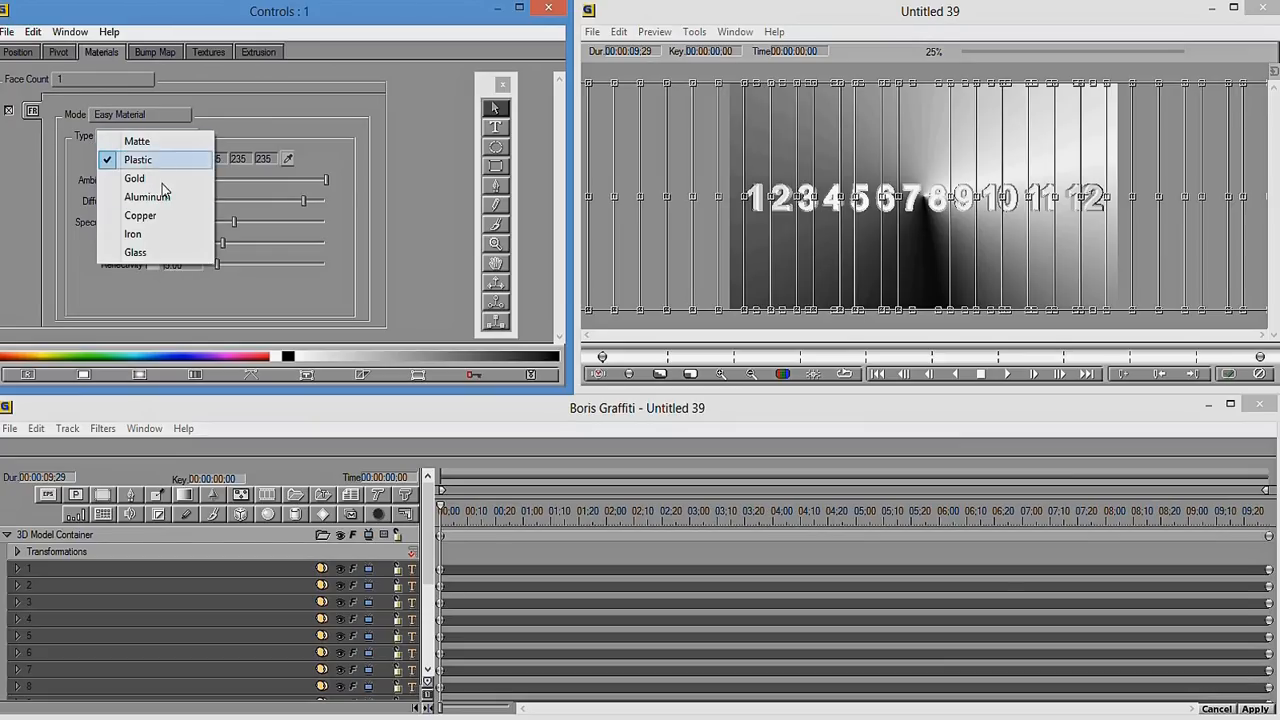
click(150, 235)
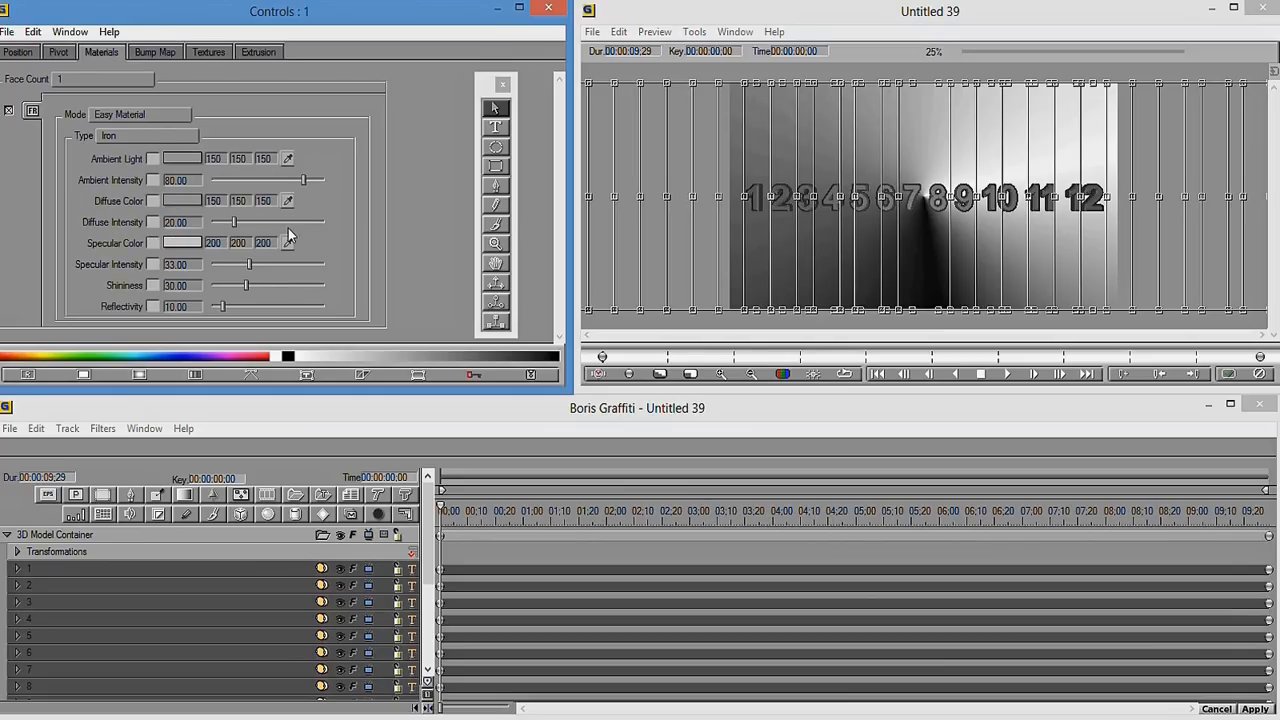
- Add a new 3D container directly above the Background track
click(219, 537)
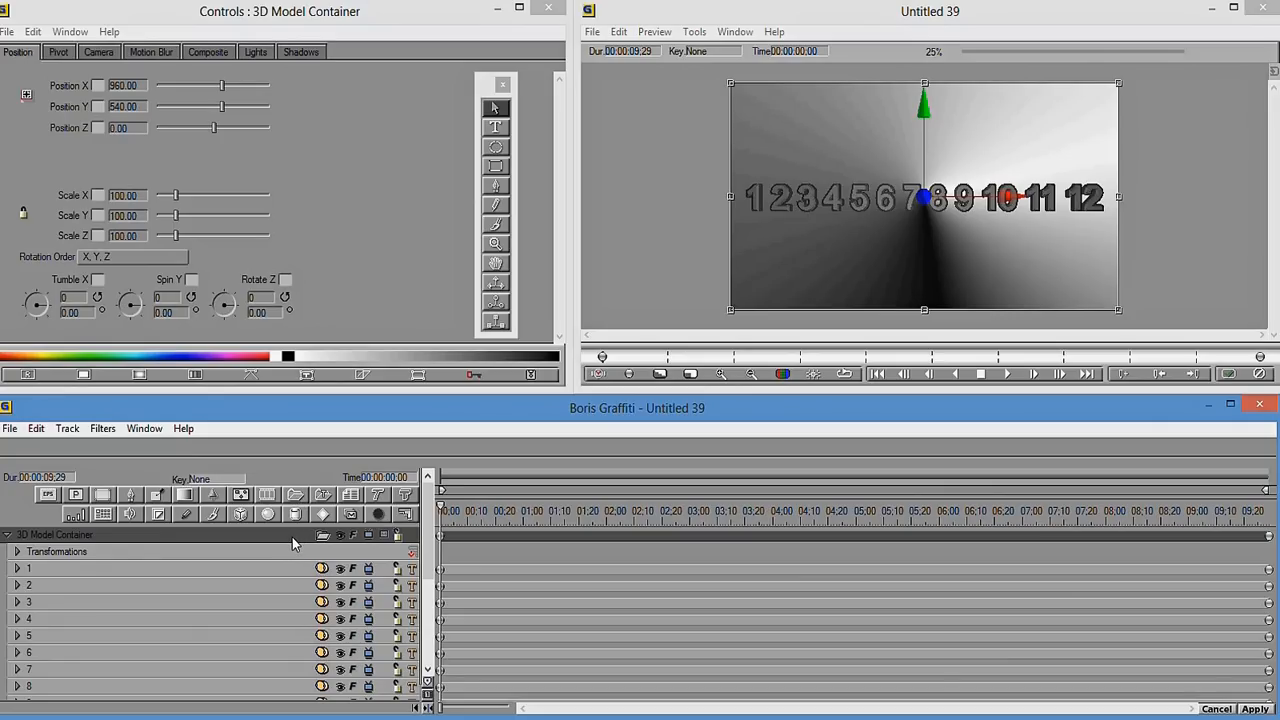
drag(428, 571, 429, 672)
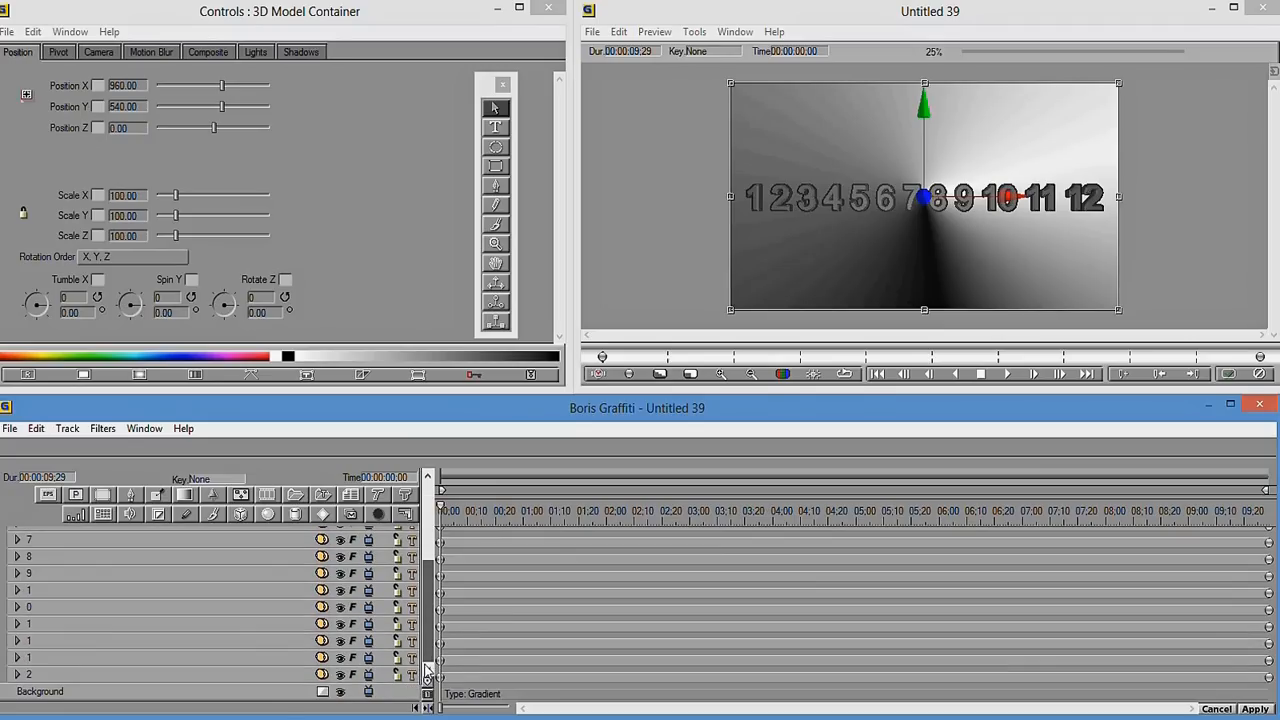
click(255, 698)
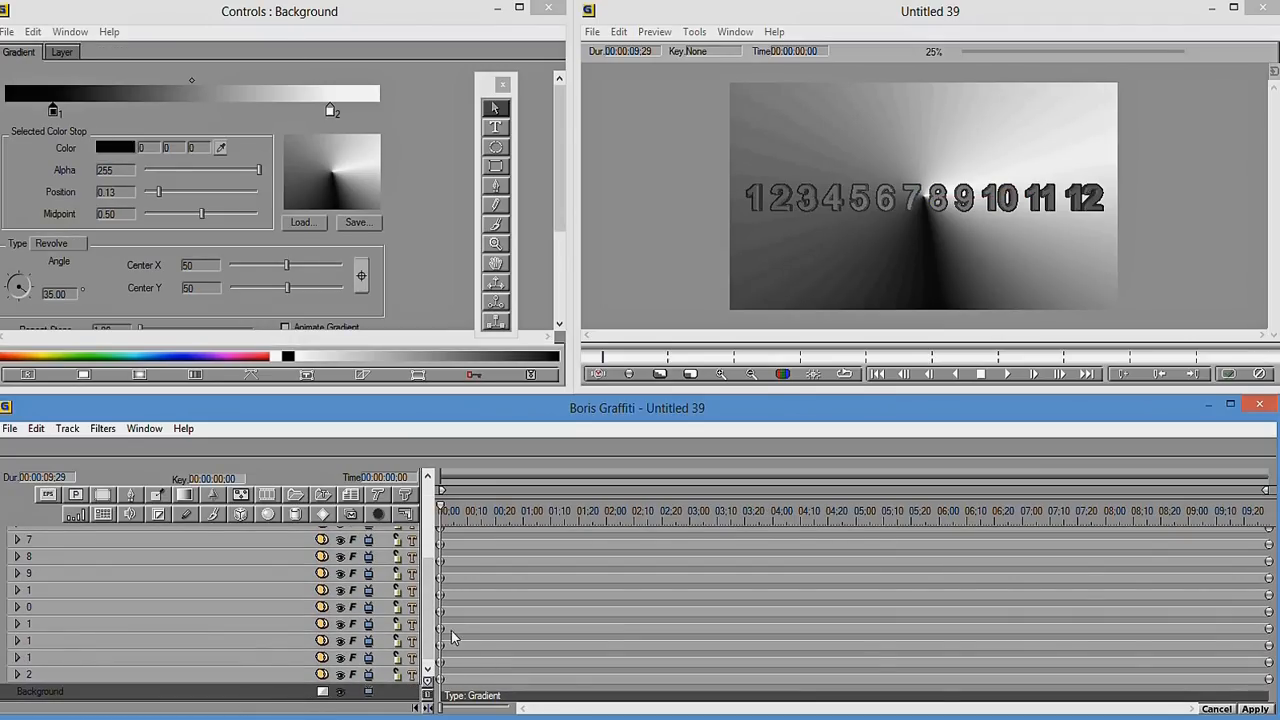
click(296, 512)
scroll(428, 610, down, 2)
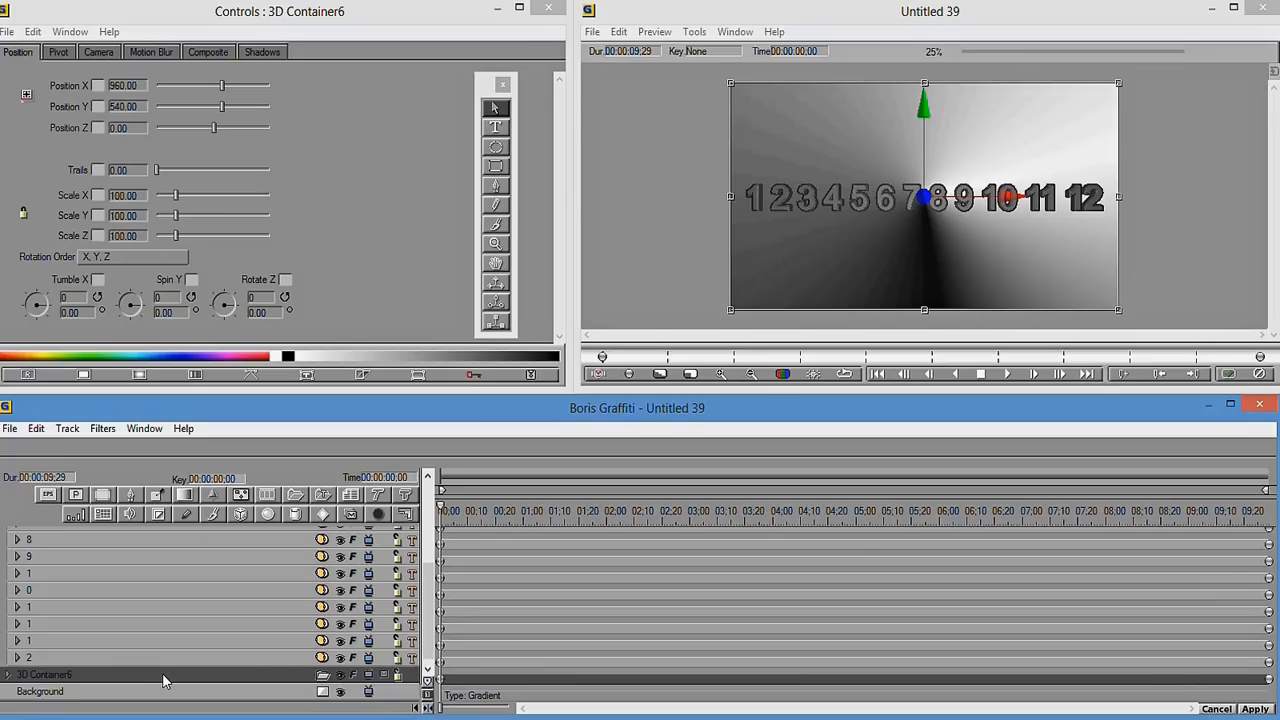
- Collapse the 3D Model Container and nest the new 3D container inside it
drag(432, 620, 450, 527)
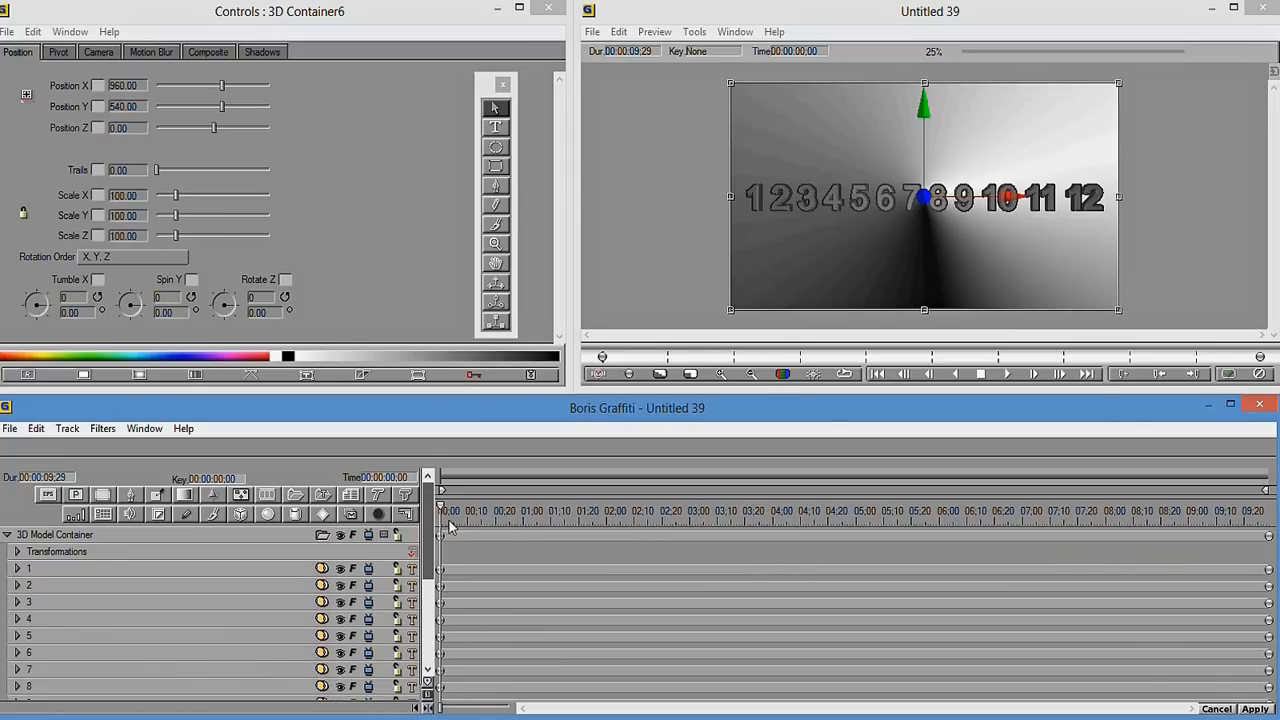
click(9, 536)
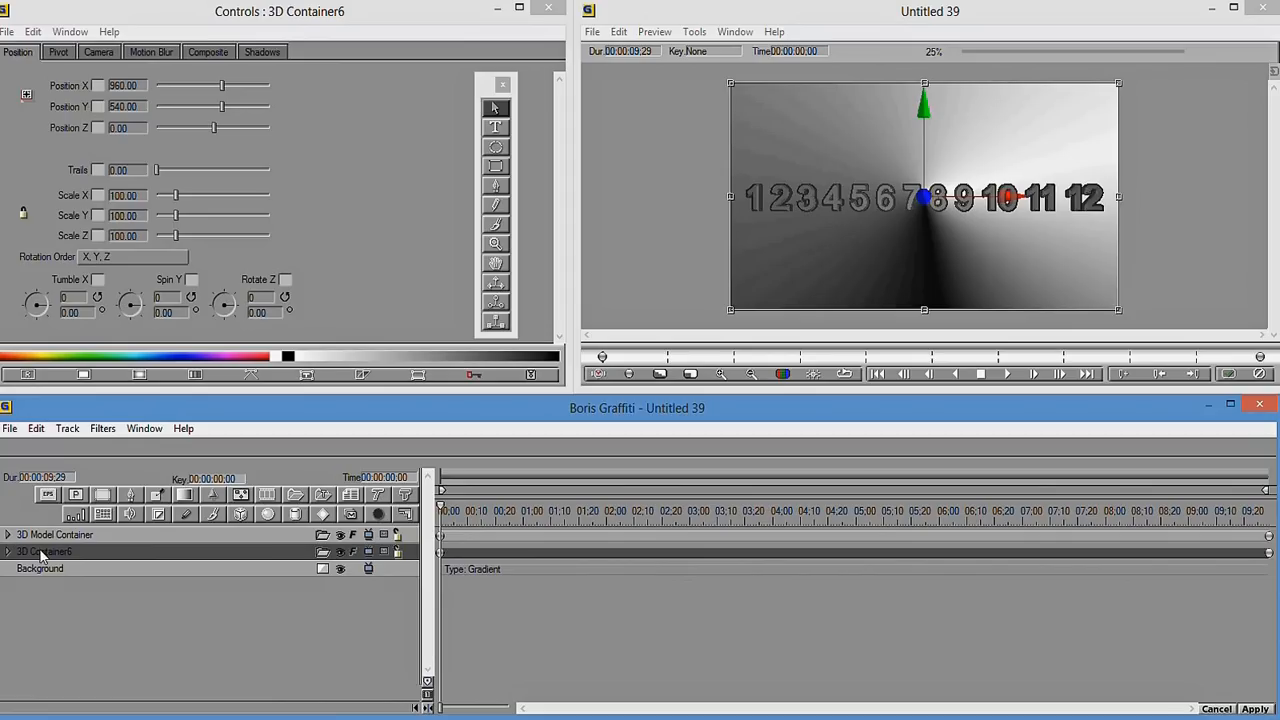
drag(102, 549, 105, 533)
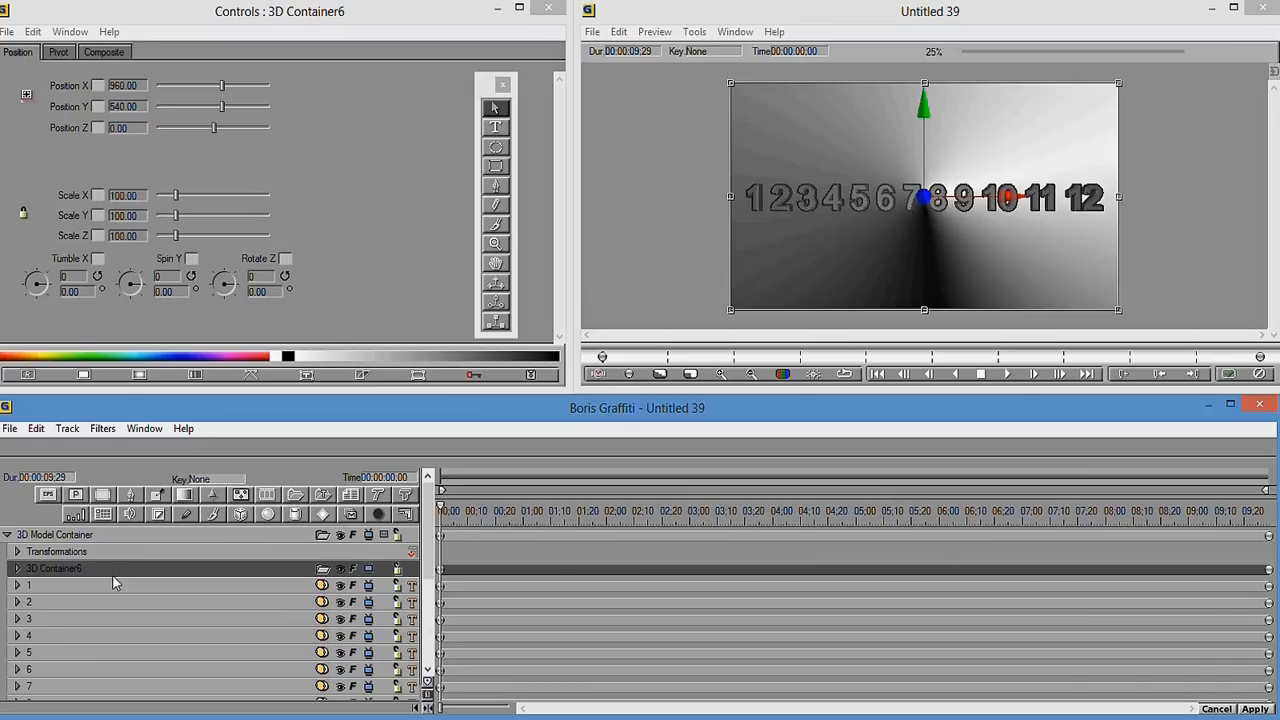
- Move all the number character tracks into the nested 3D container and collapse that container
scroll(433, 560, down, 1)
click(240, 564)
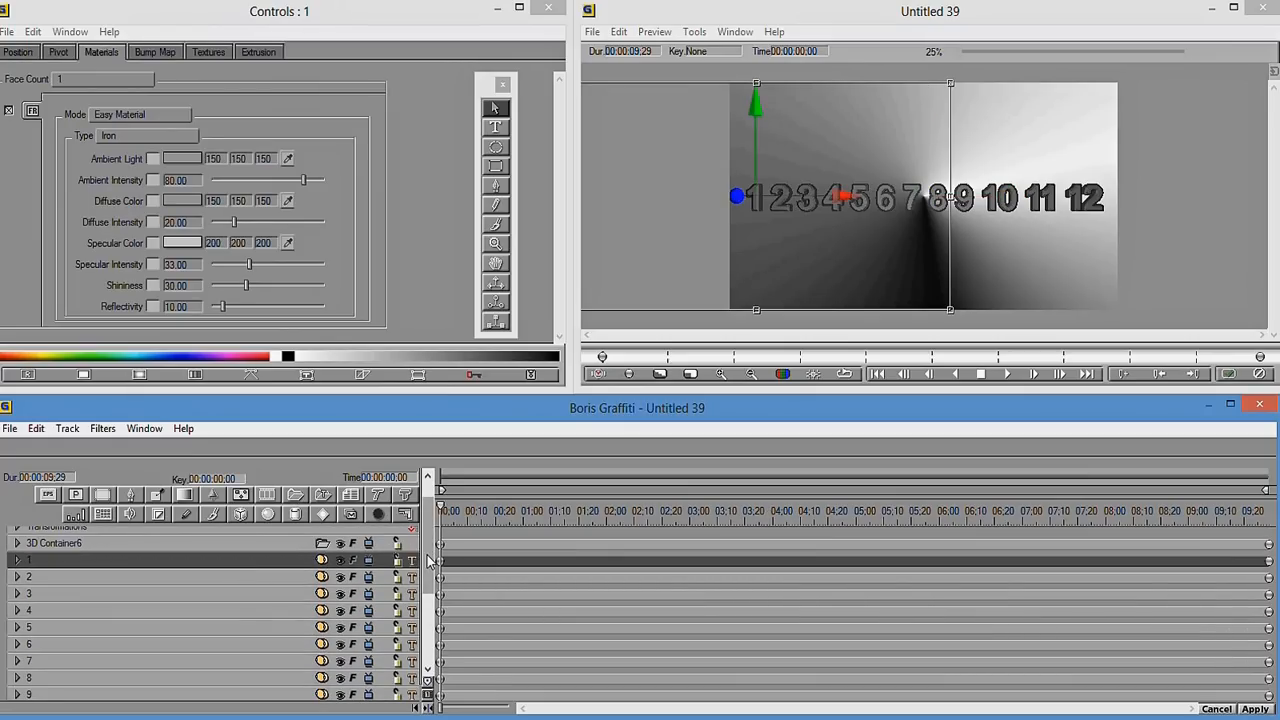
scroll(410, 630, down, 8)
shift+click(264, 676)
drag(427, 592, 432, 505)
drag(137, 587, 138, 565)
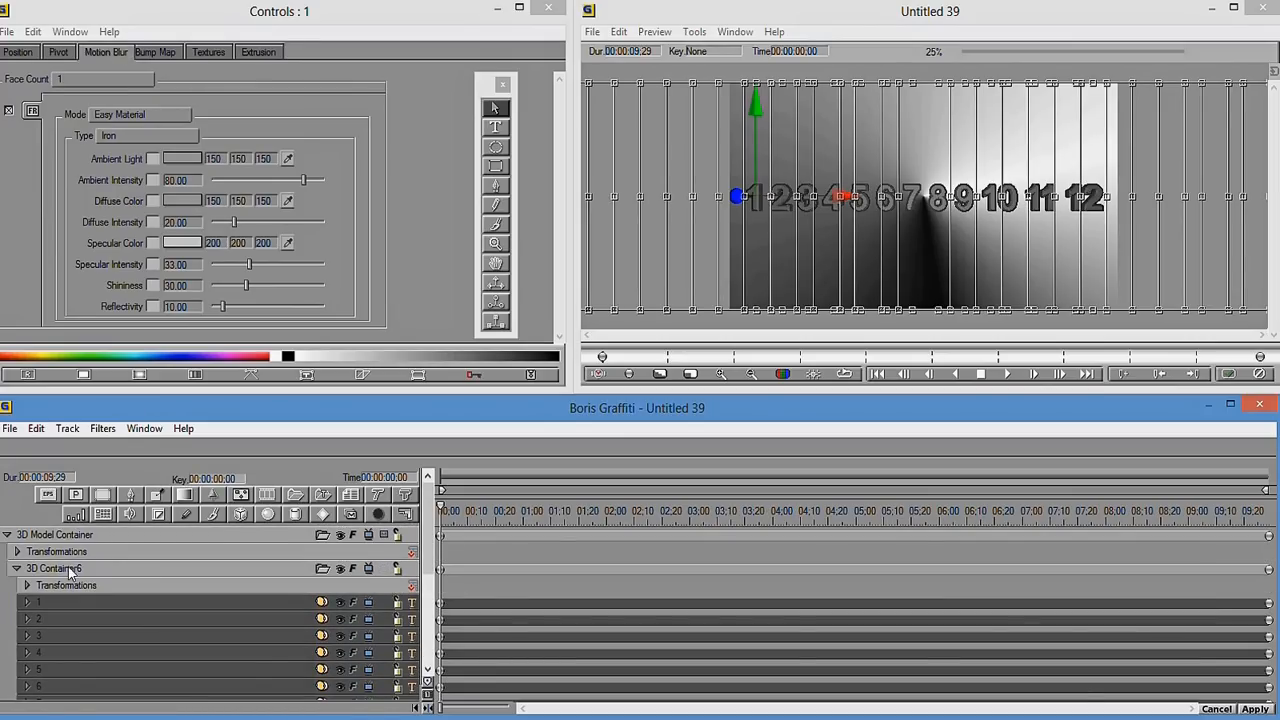
click(17, 570)
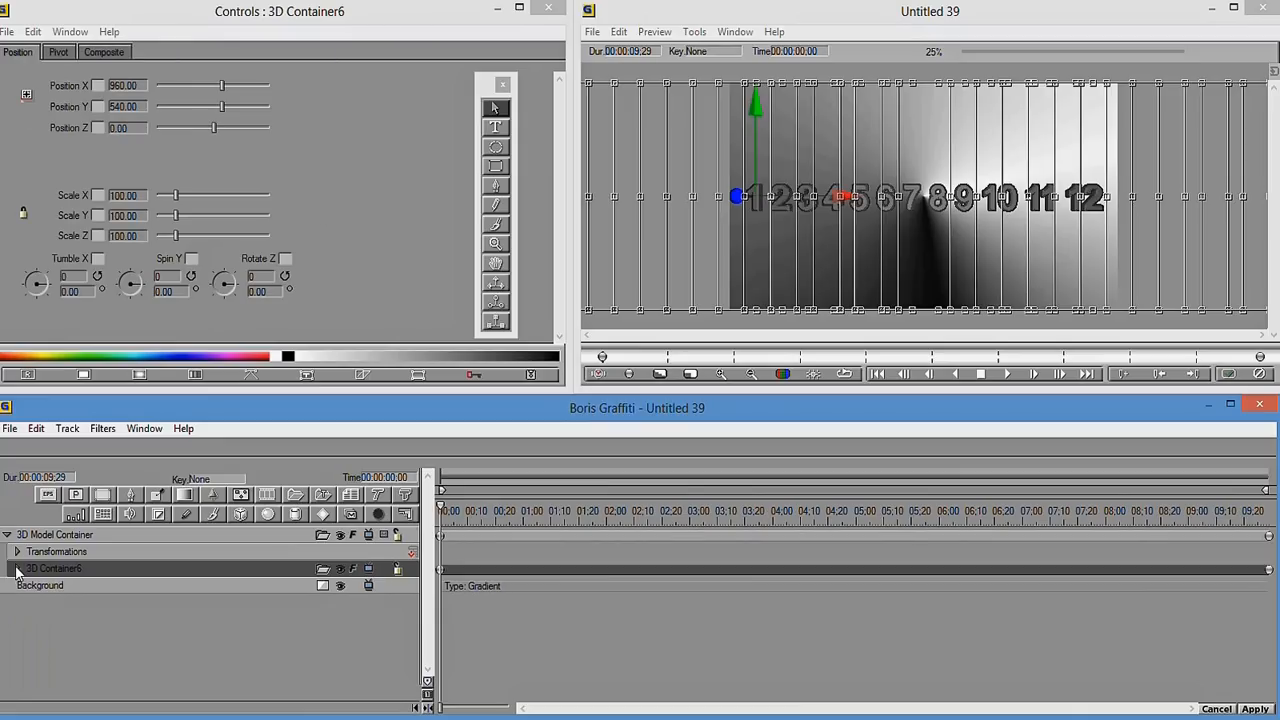
click(8, 536)
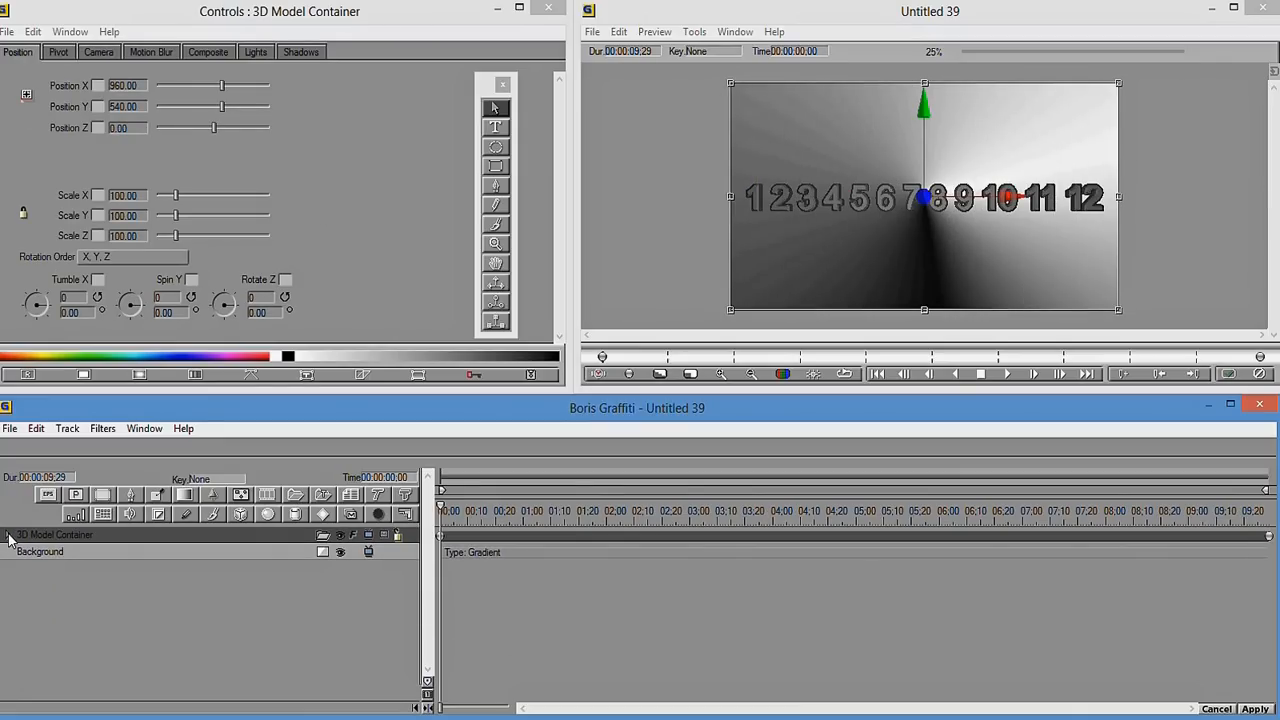
click(8, 536)
- Rename the nested container as "NumbersContainer" and check the number tracks inside it
click(88, 568)
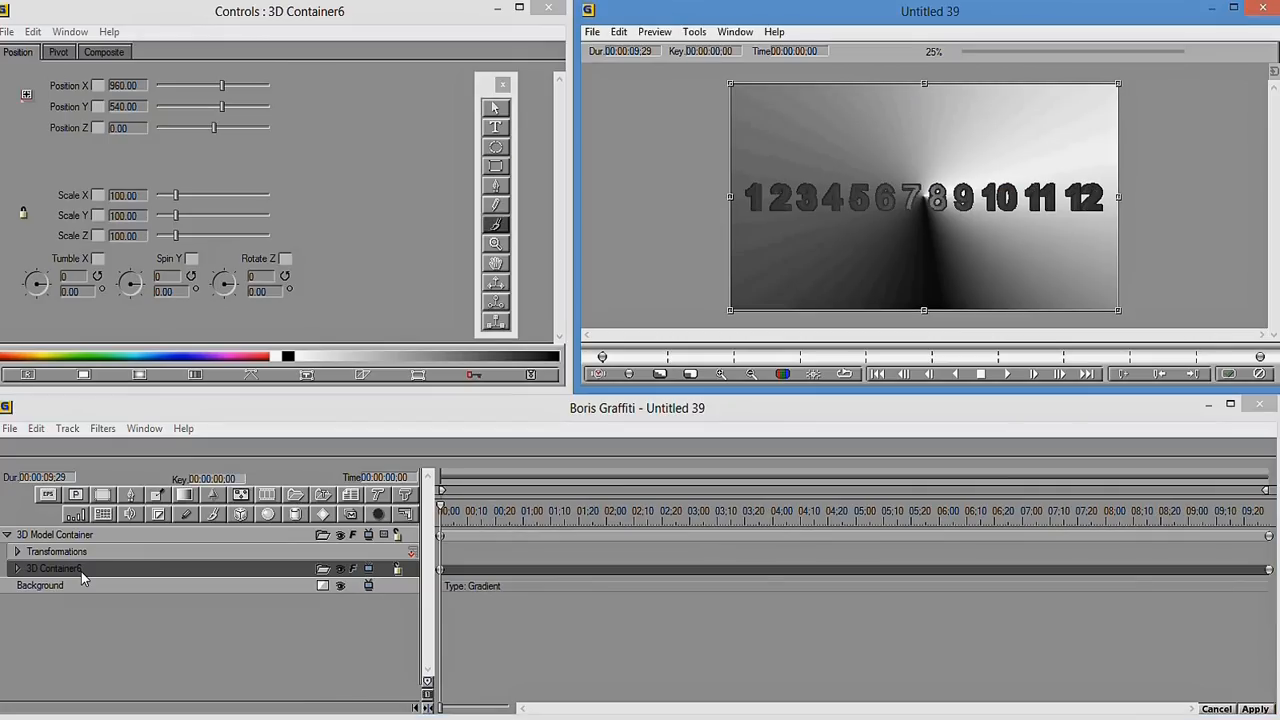
click(16, 569)
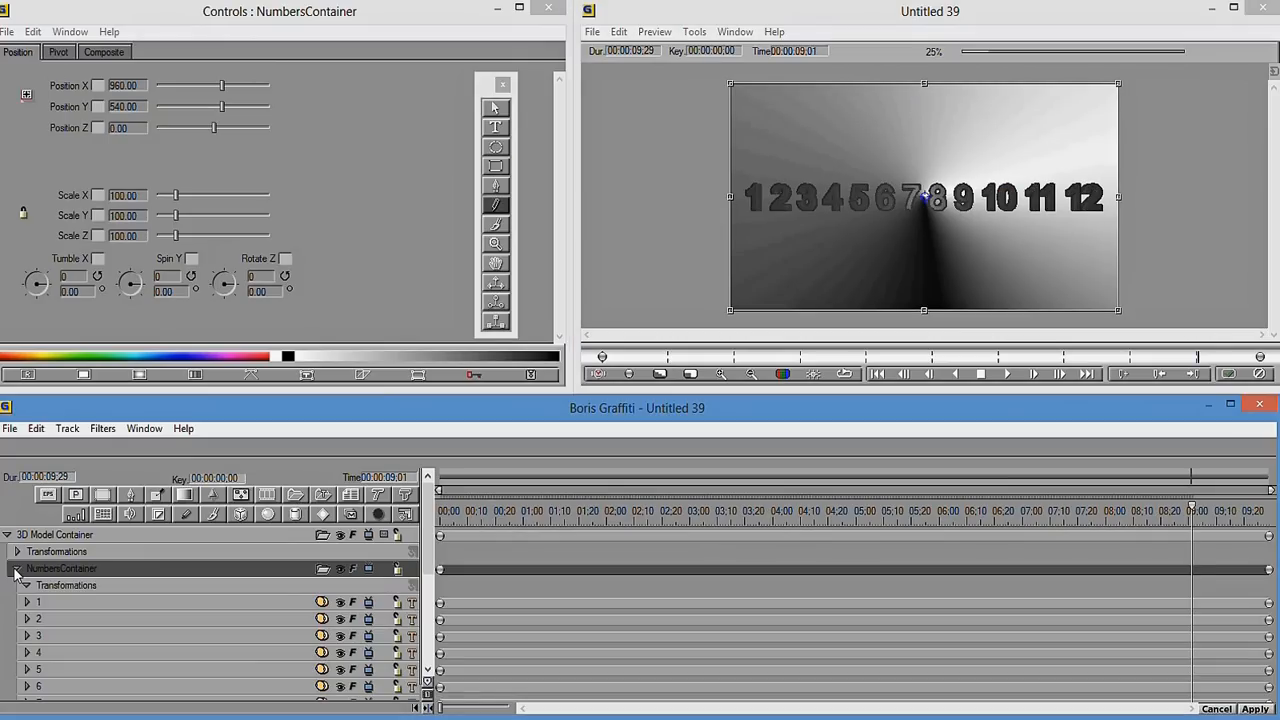
click(16, 569)
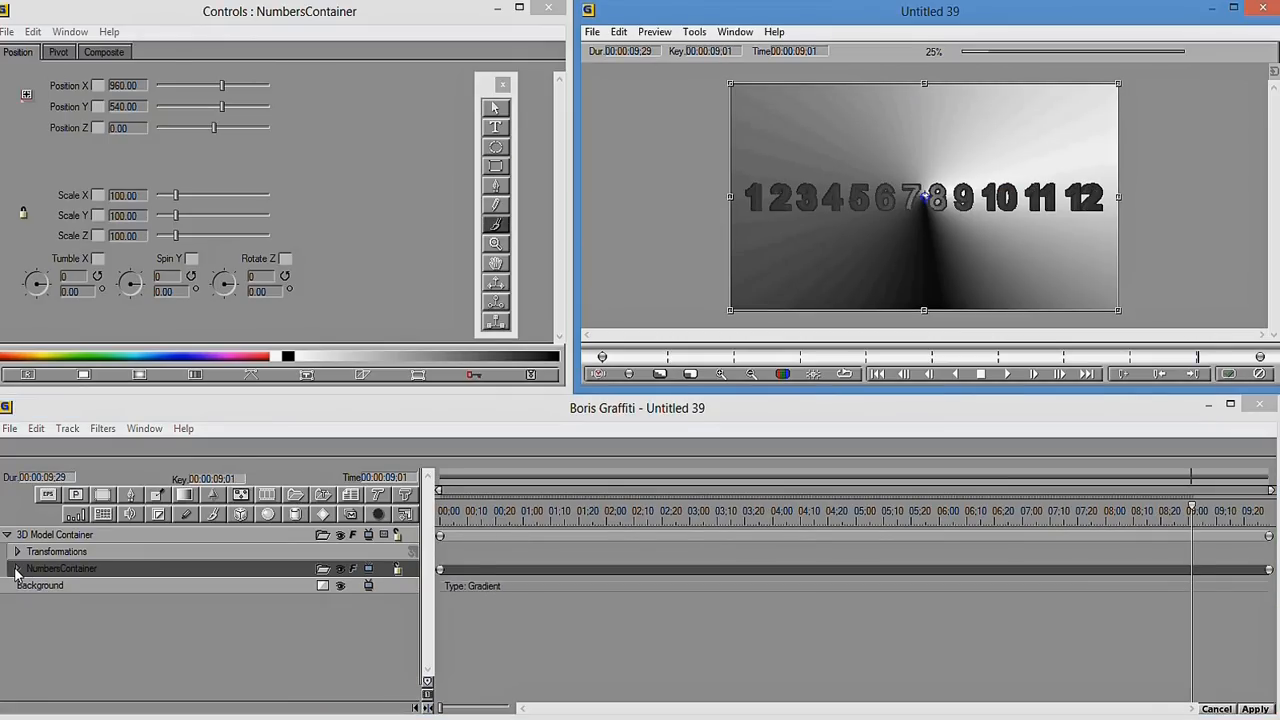
- Add a rectangle spline primitive inside the 3D Model Container, convert it to a 3D Extrusion and spin it to about -61° around Y
click(85, 540)
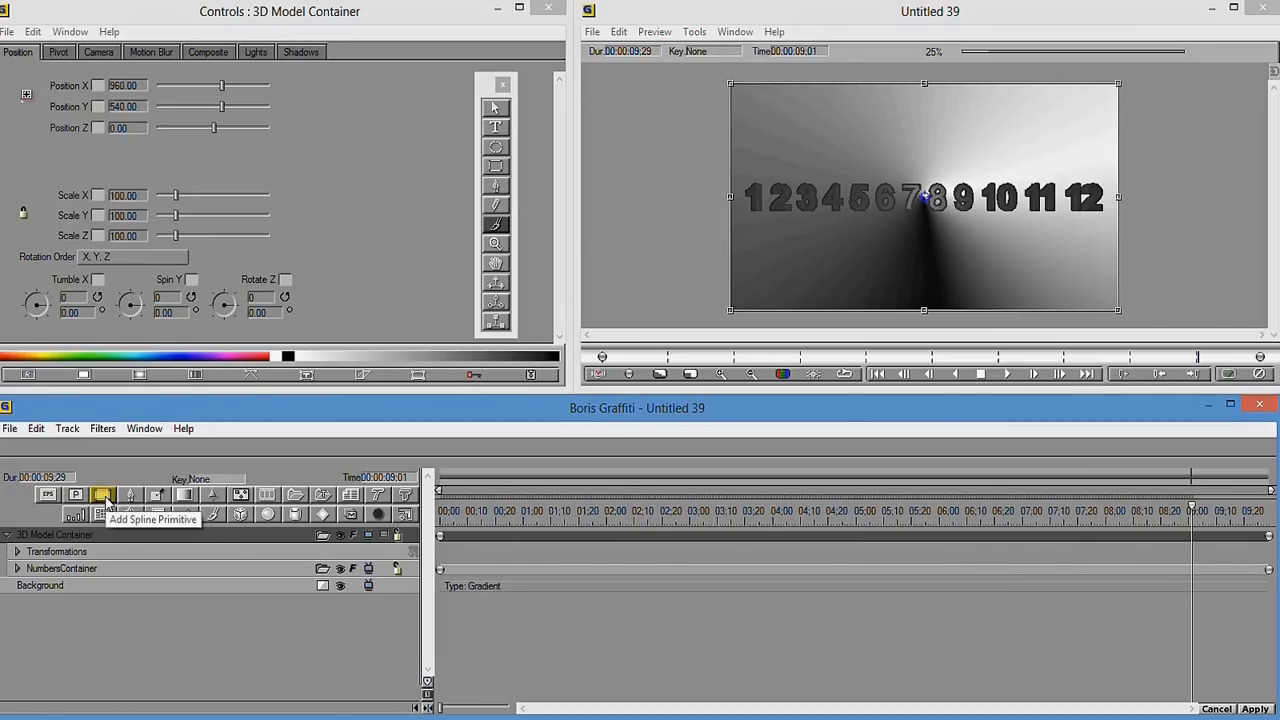
click(104, 496)
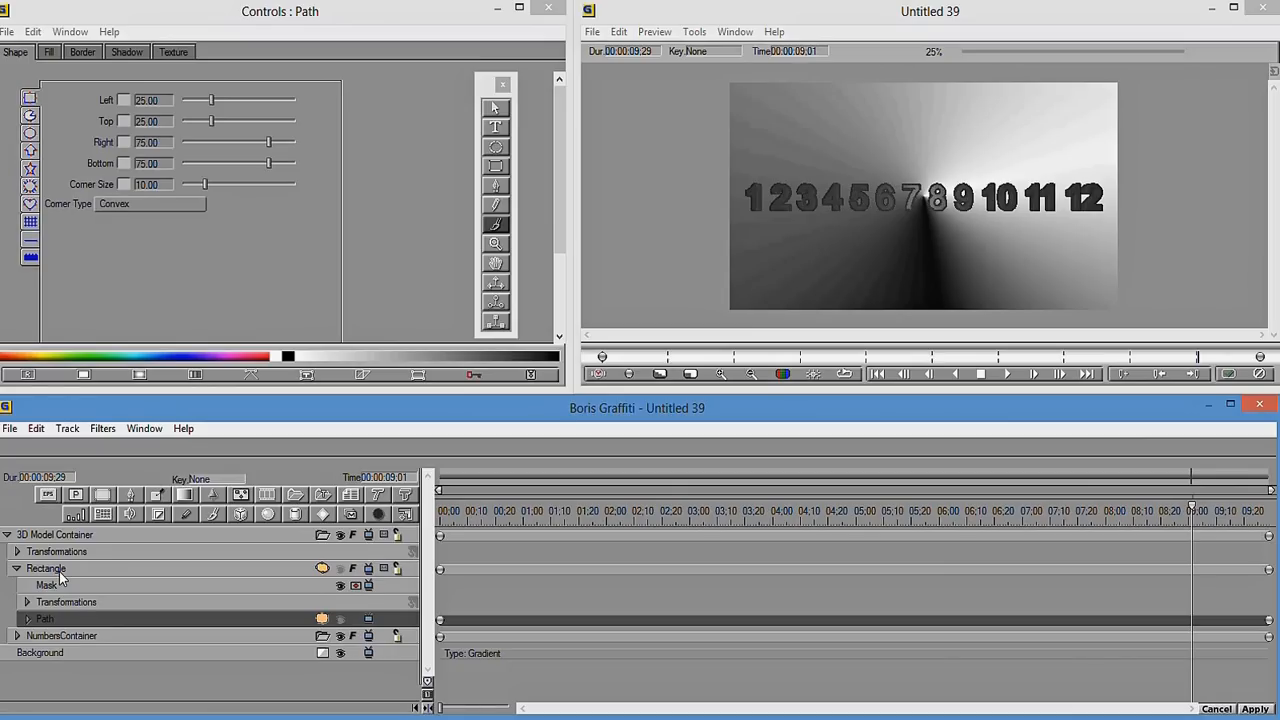
click(322, 569)
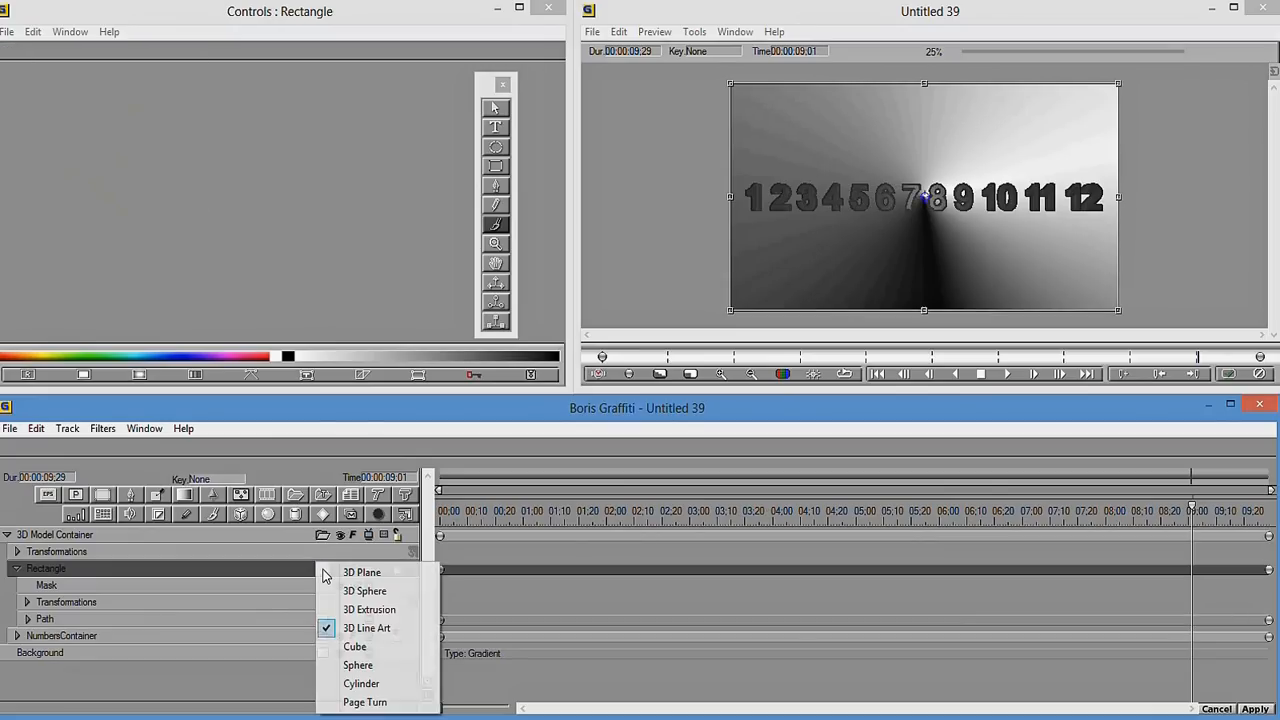
click(379, 611)
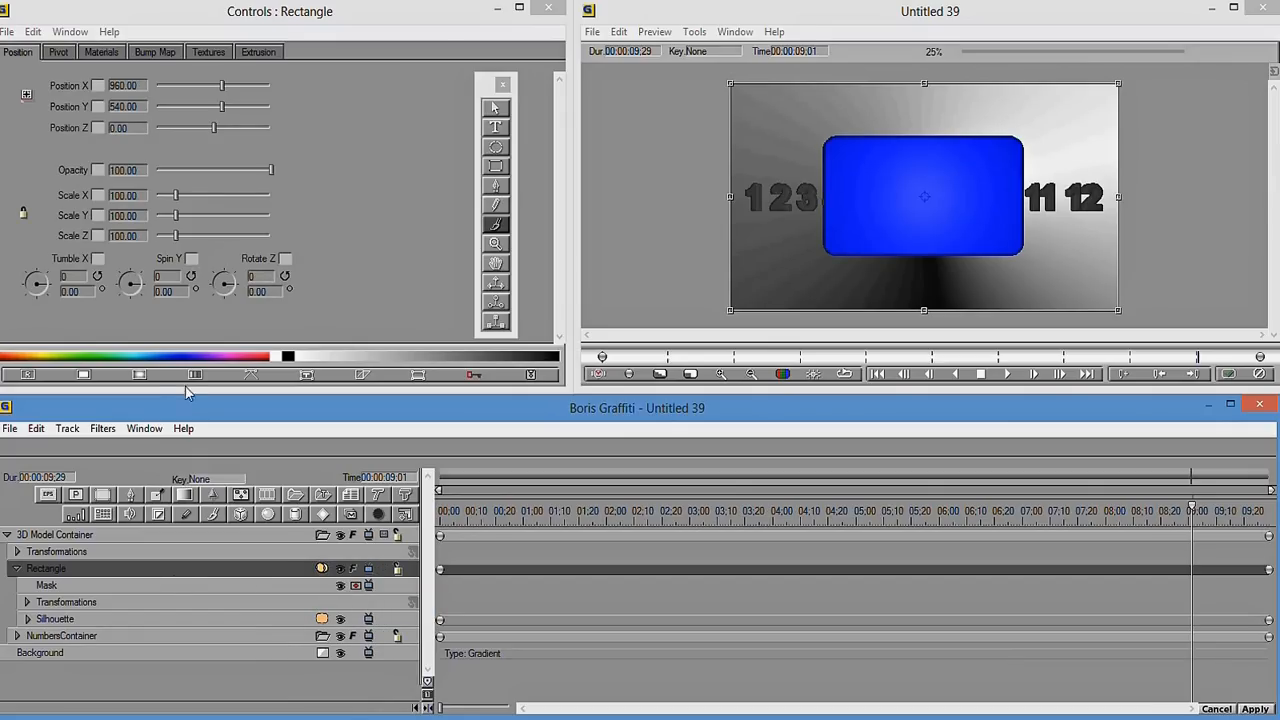
drag(130, 286, 142, 262)
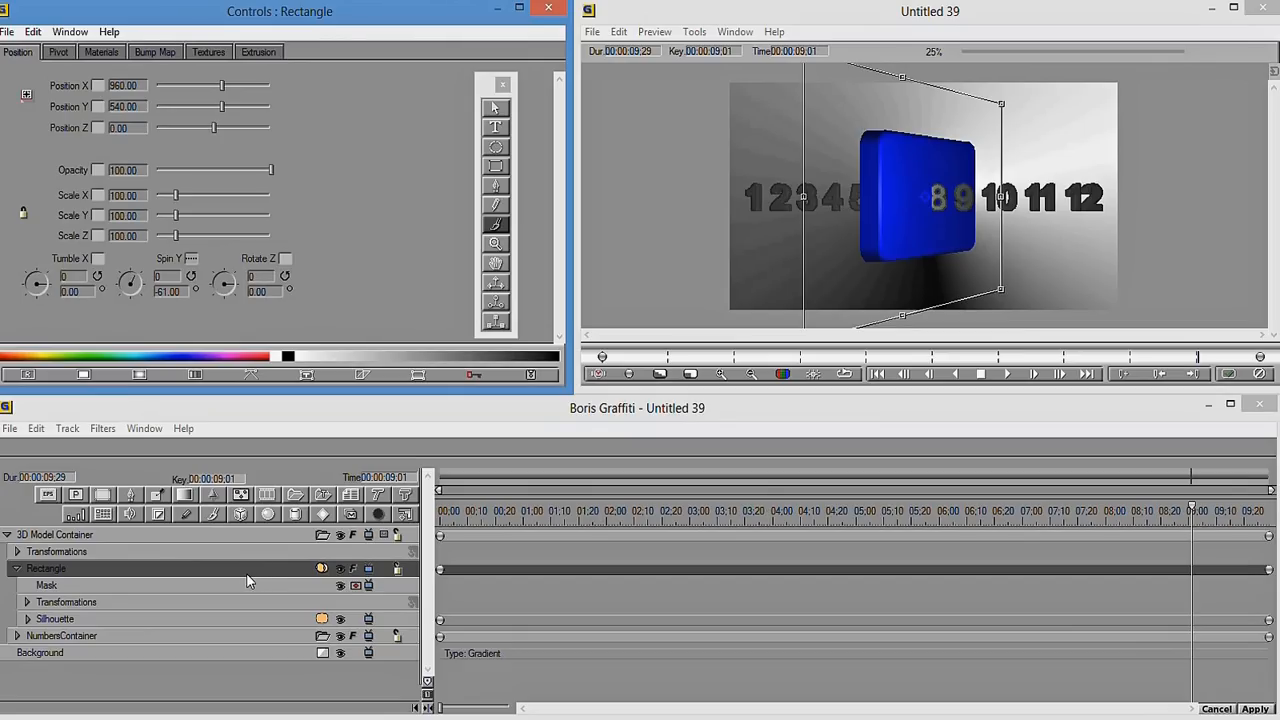
- Change the extruded rectangle's silhouette to a wedge shape and rename its track as "Clock Face"
click(44, 620)
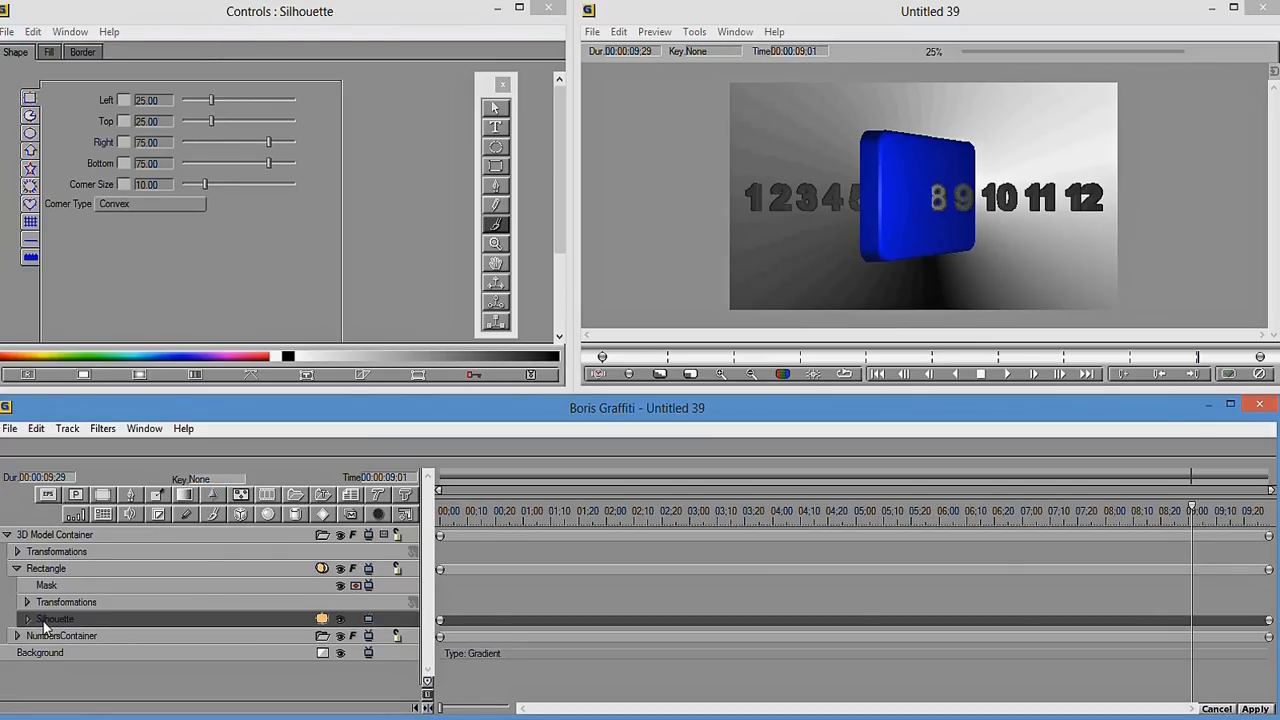
click(30, 116)
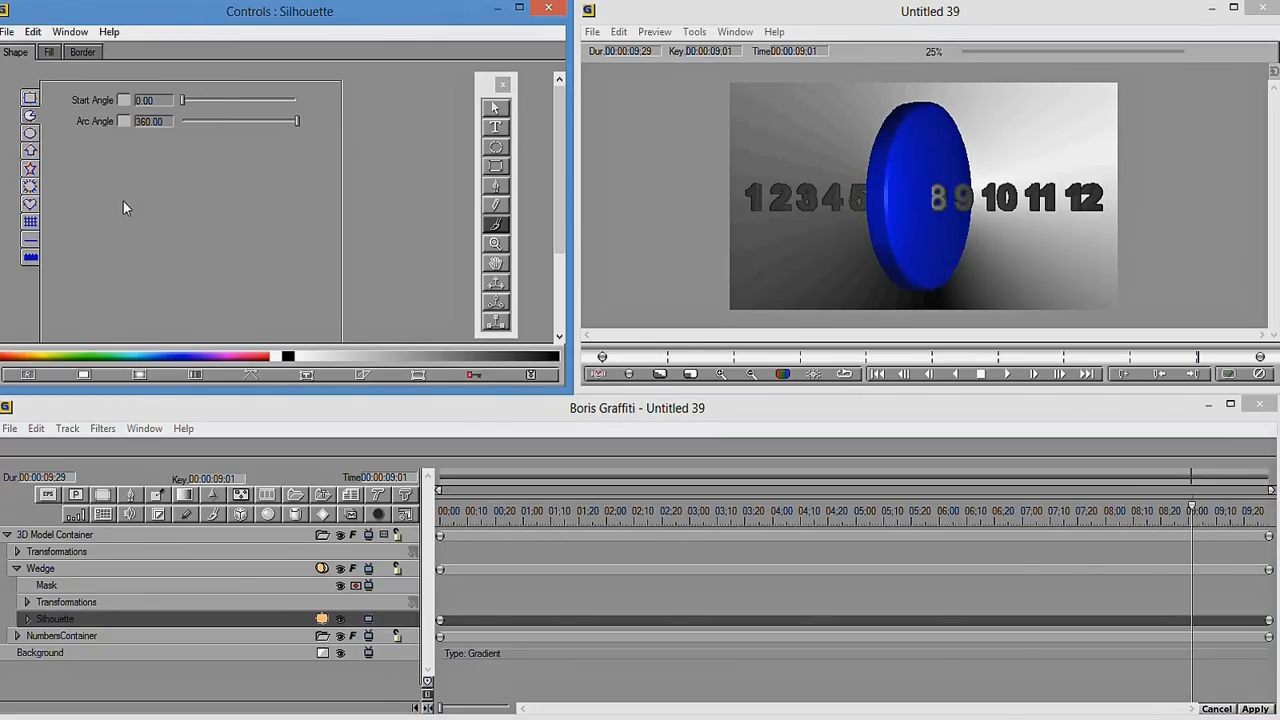
click(67, 570)
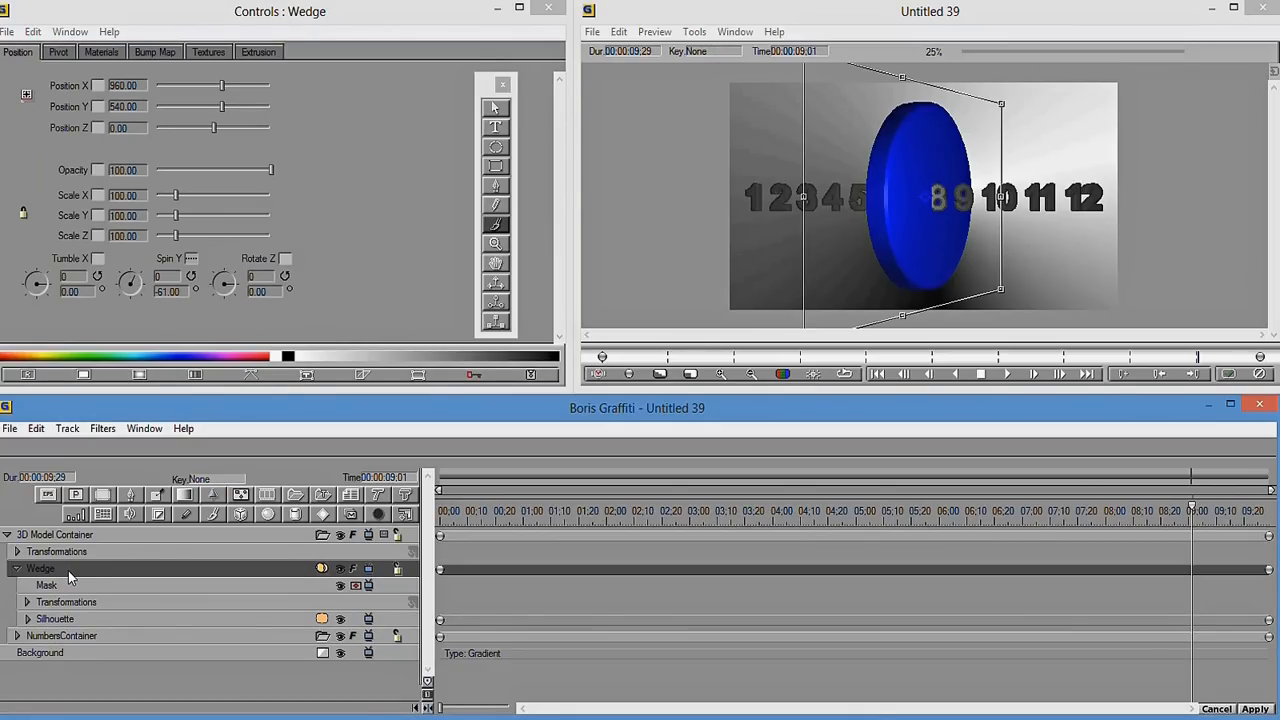
double_click(68, 570)
text(Clock Face)
key(Return)
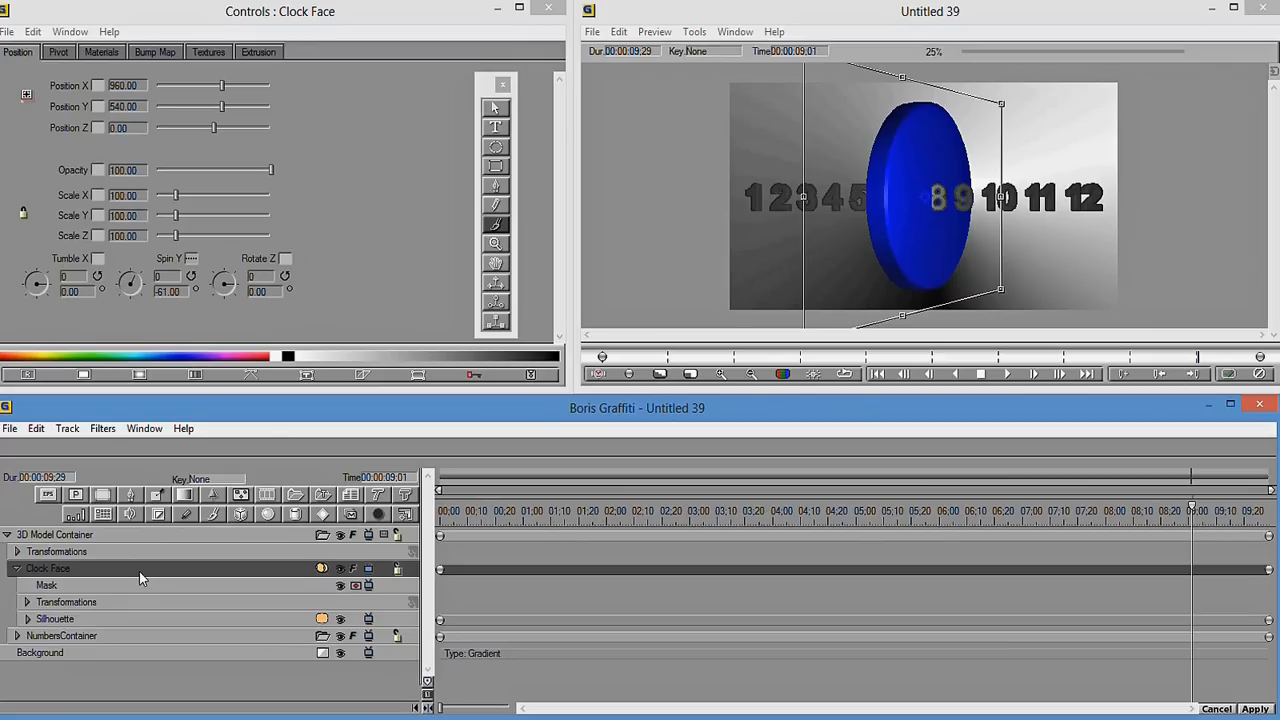
- Set the Clock Face's plastic material color to white and its face count to 1
click(100, 51)
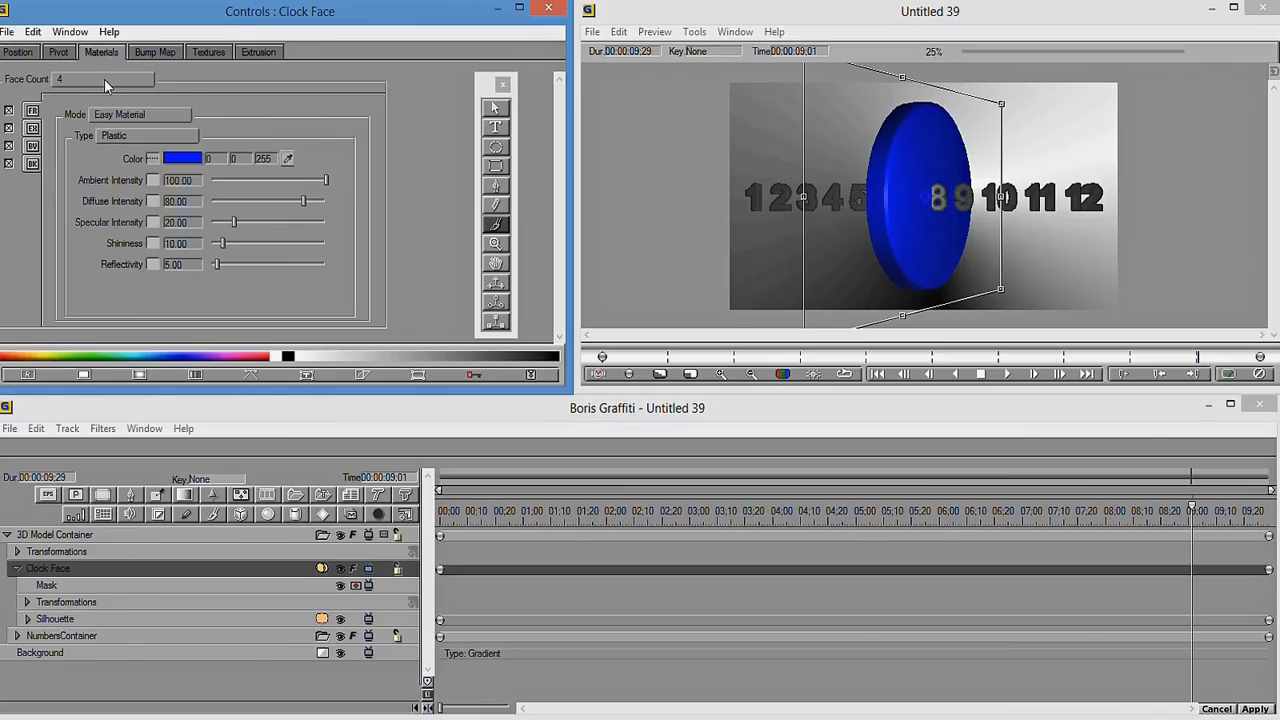
click(185, 162)
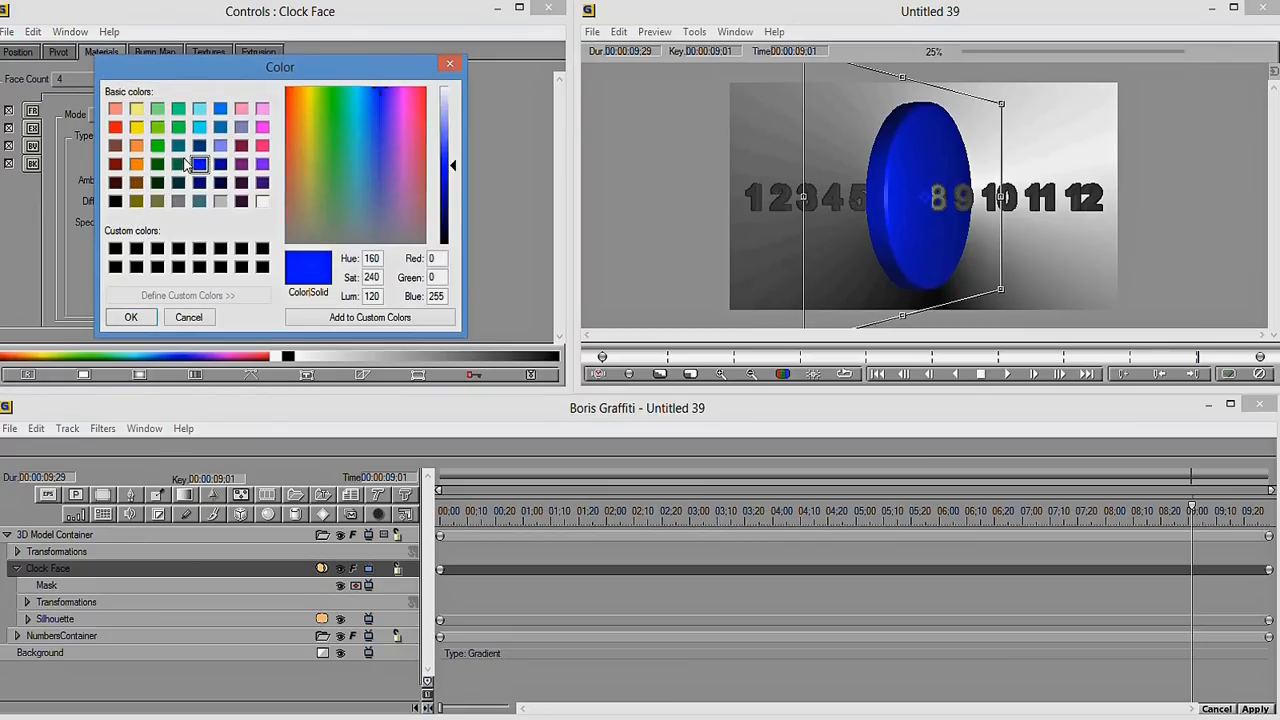
click(263, 202)
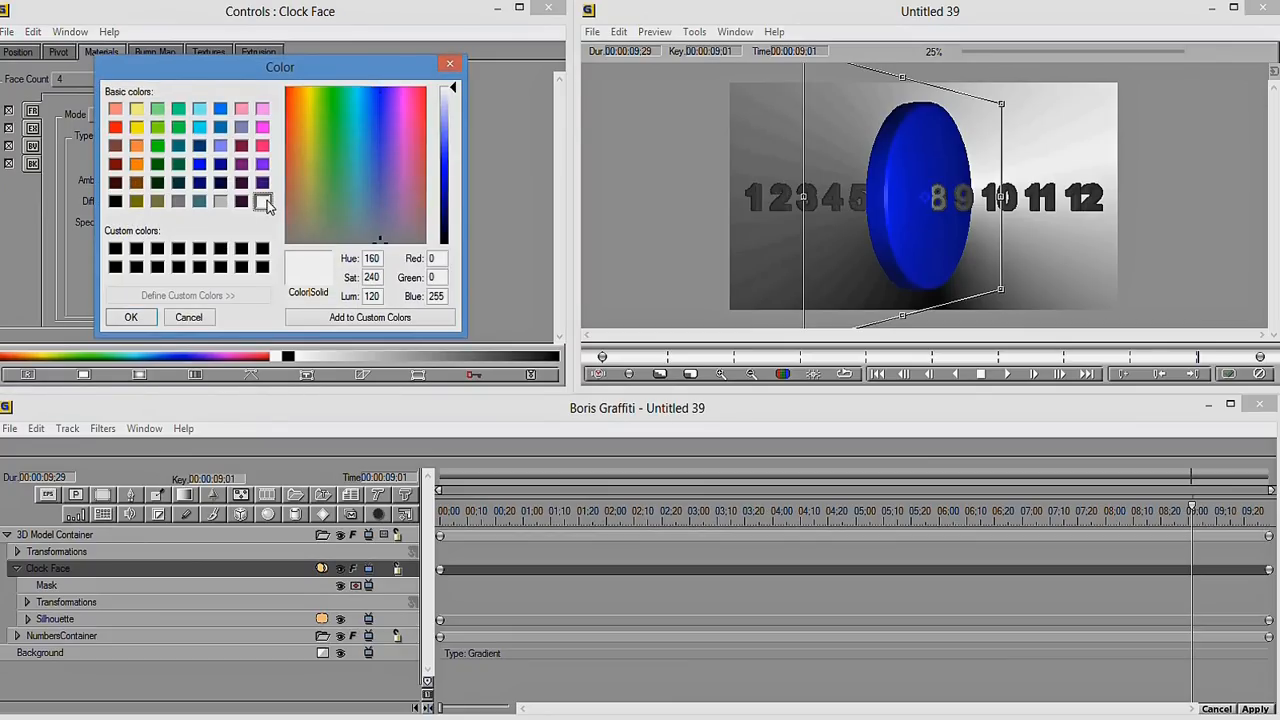
click(131, 317)
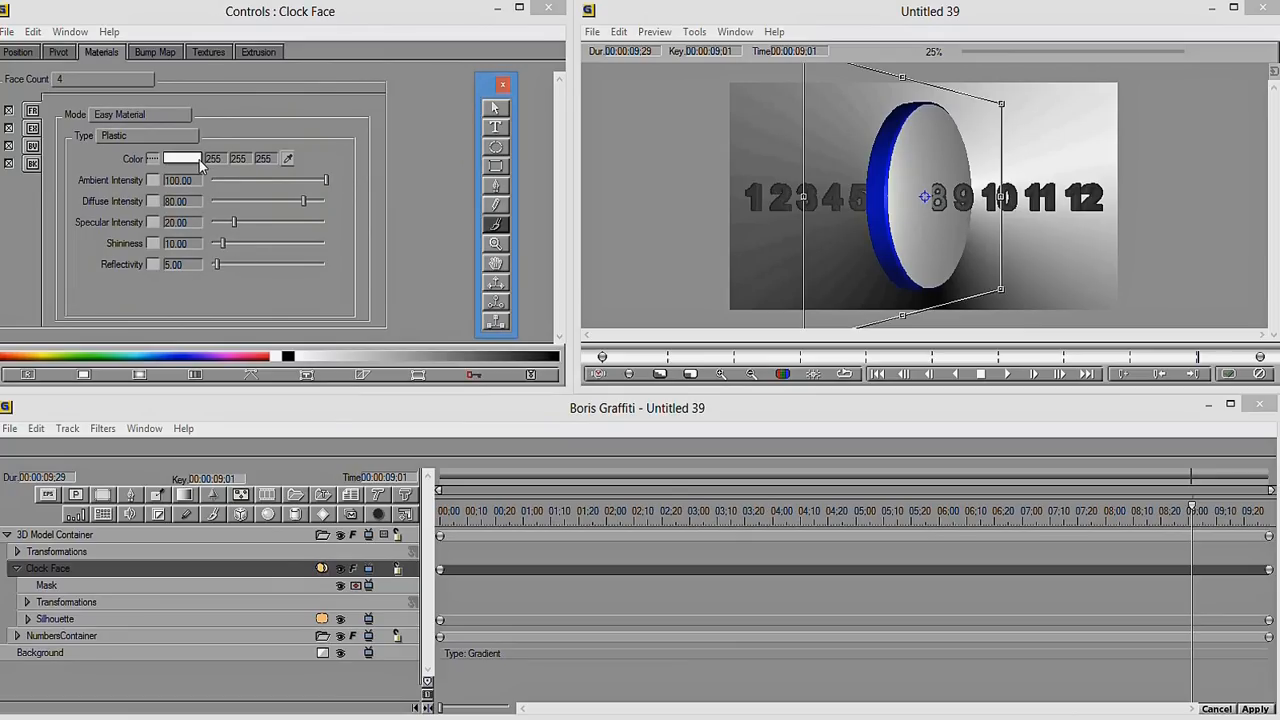
click(116, 83)
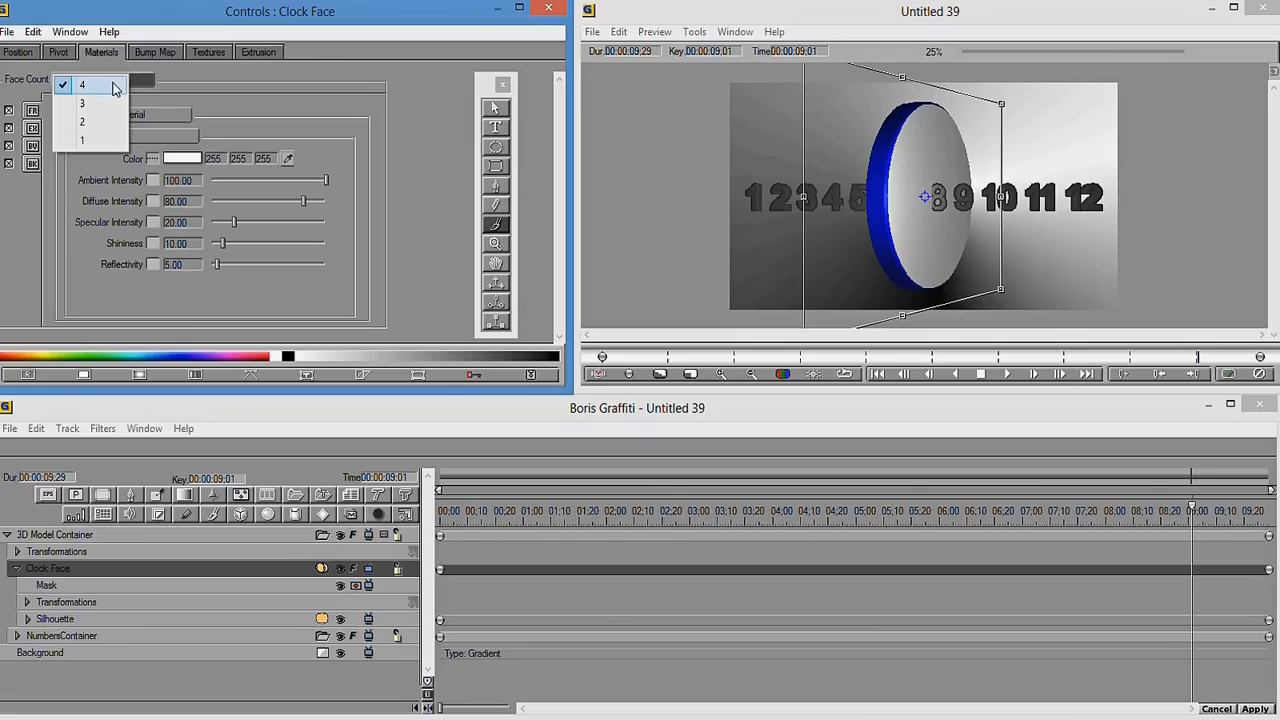
click(84, 142)
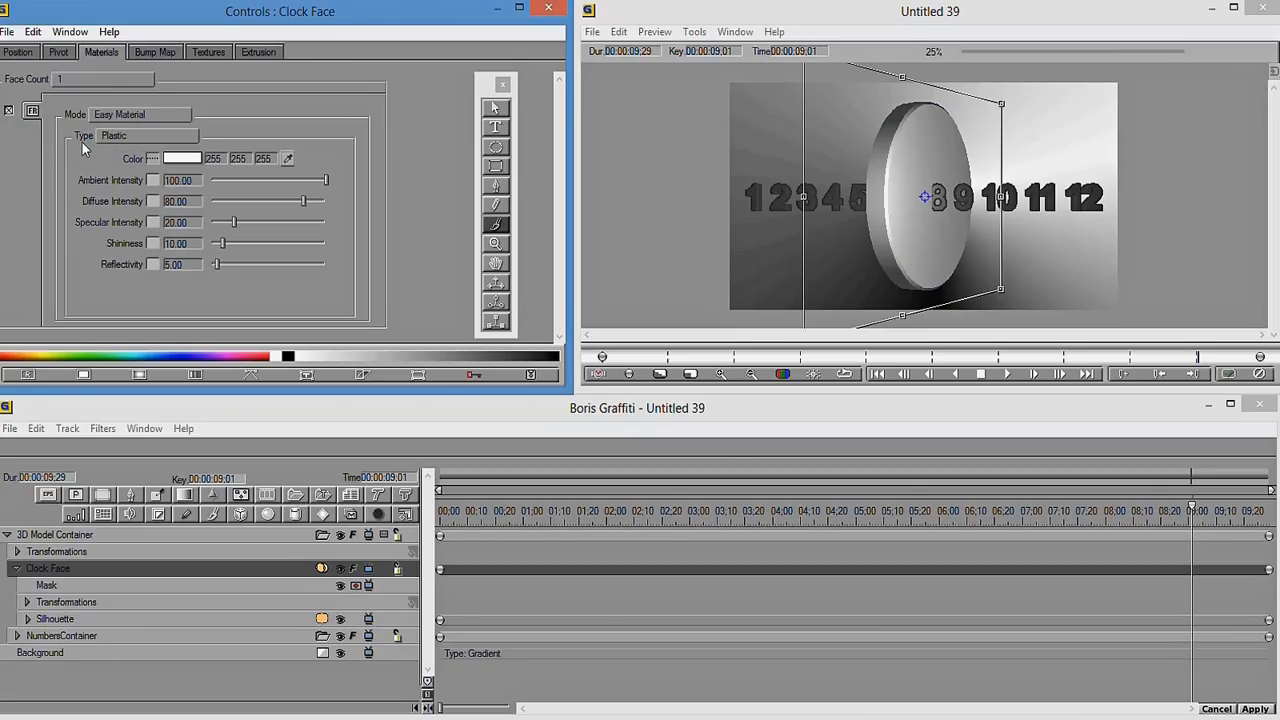
- Collapse the Clock Face track and reset its Y spin by setting the interpolation to None
click(16, 568)
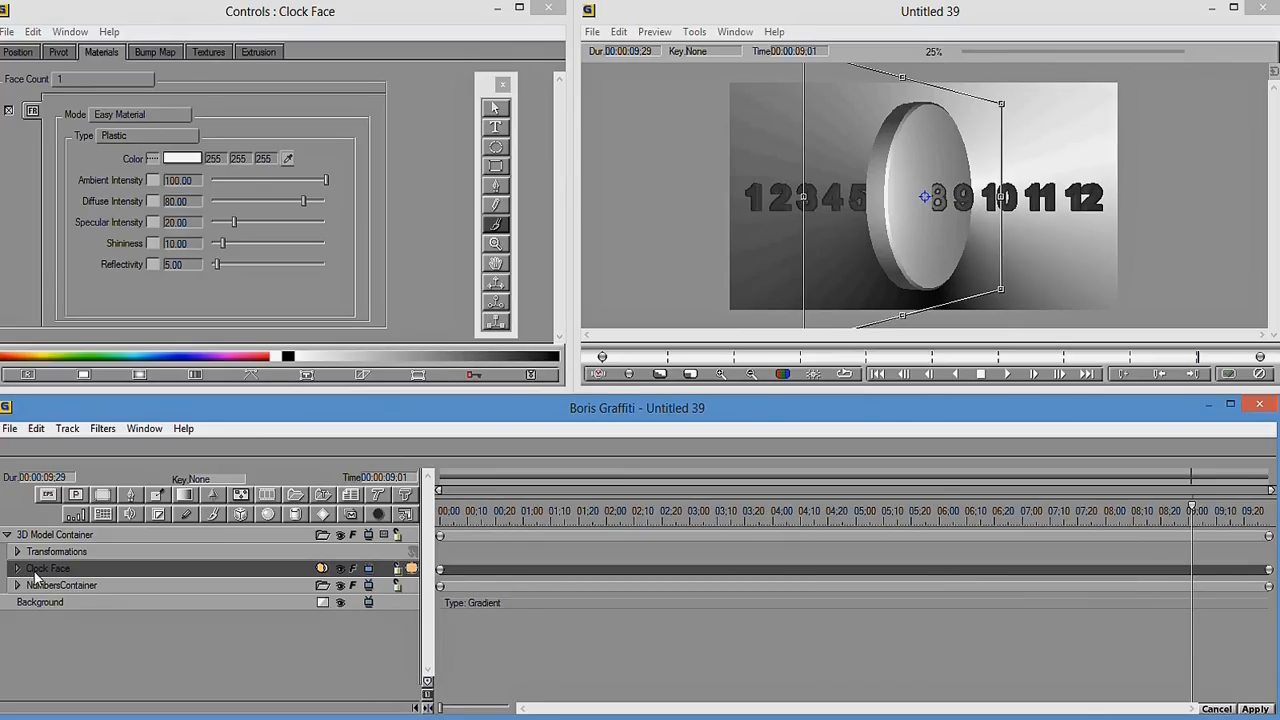
click(8, 54)
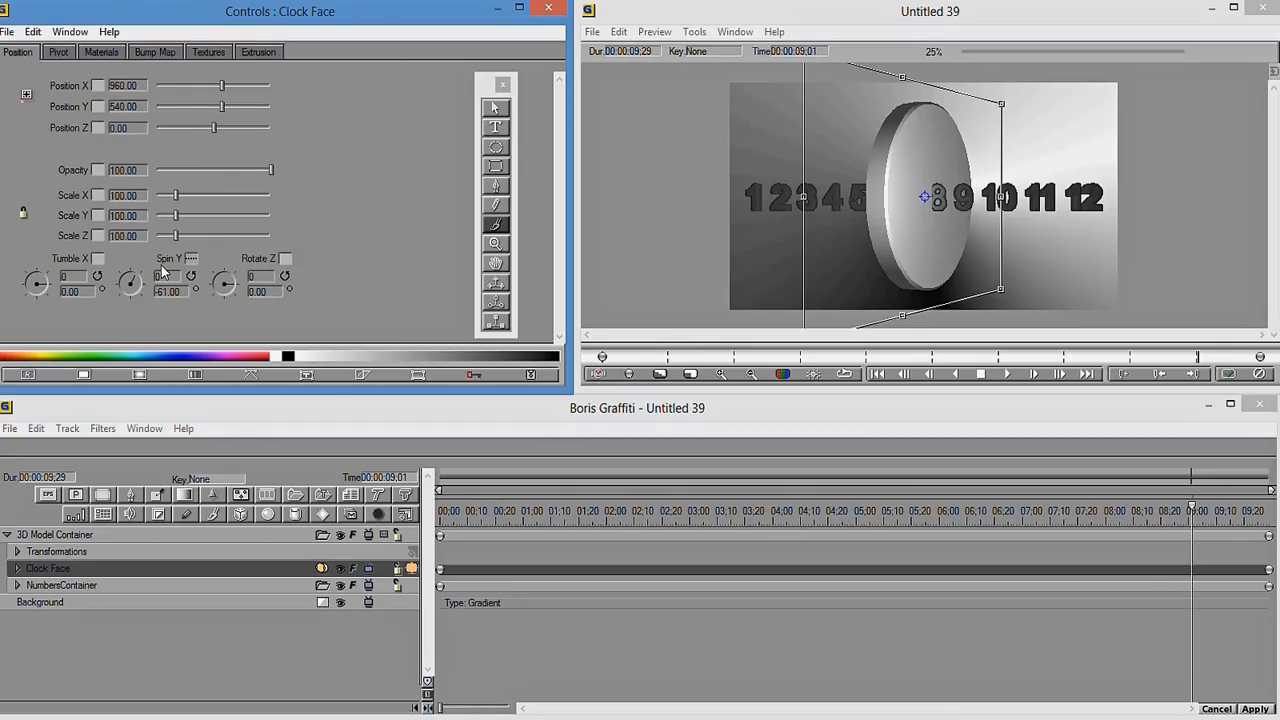
click(191, 259)
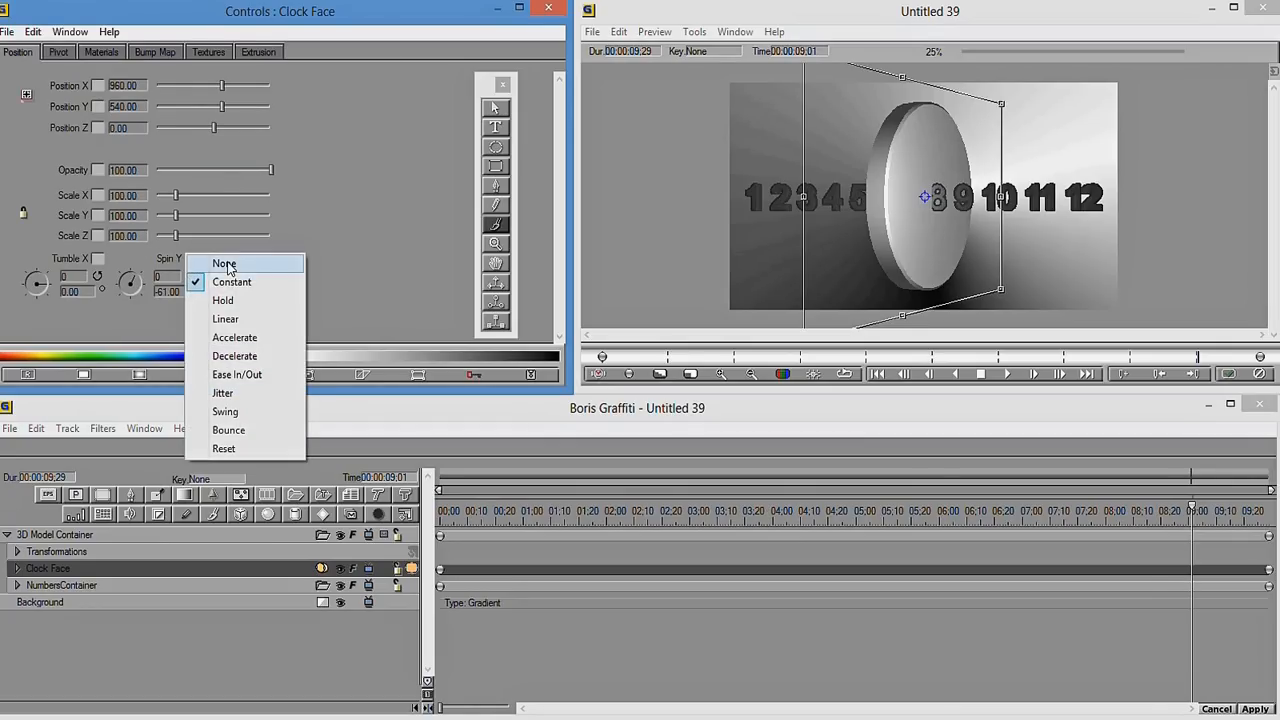
click(225, 265)
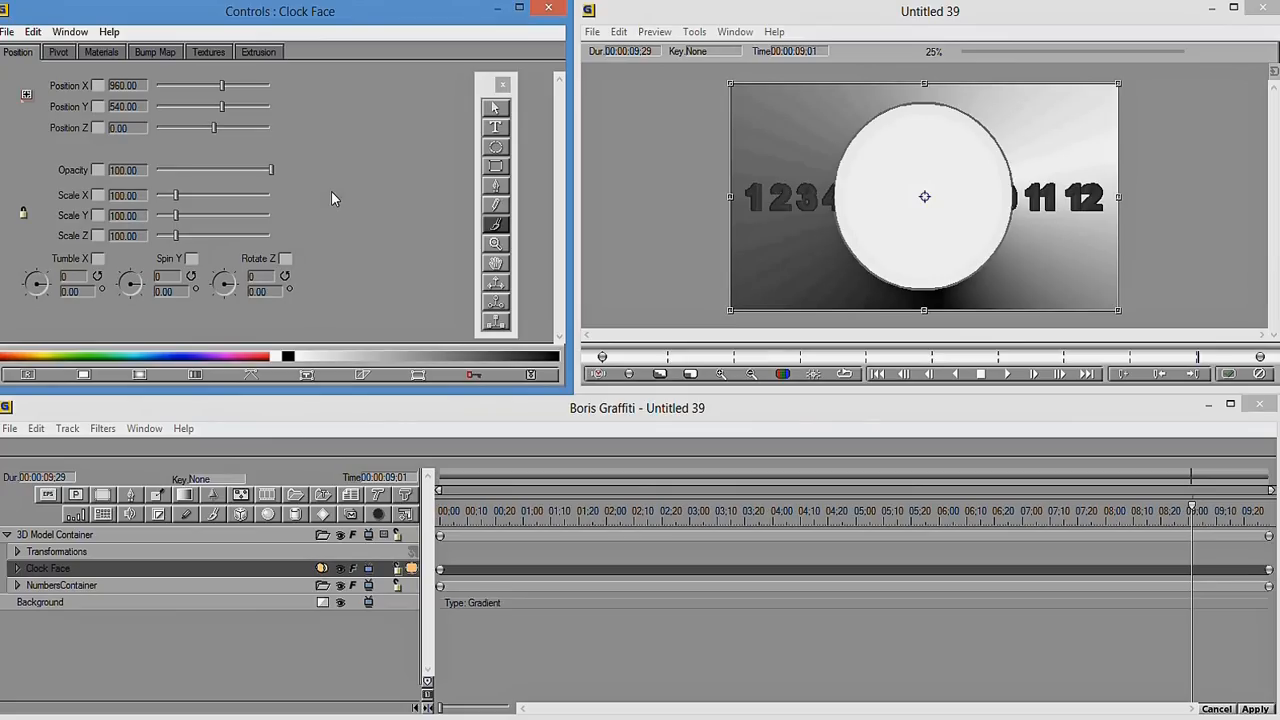
- Move the NumbersContainer to about -540.85 in Z and tumble the 3D Model Container to about -45° around X
click(116, 585)
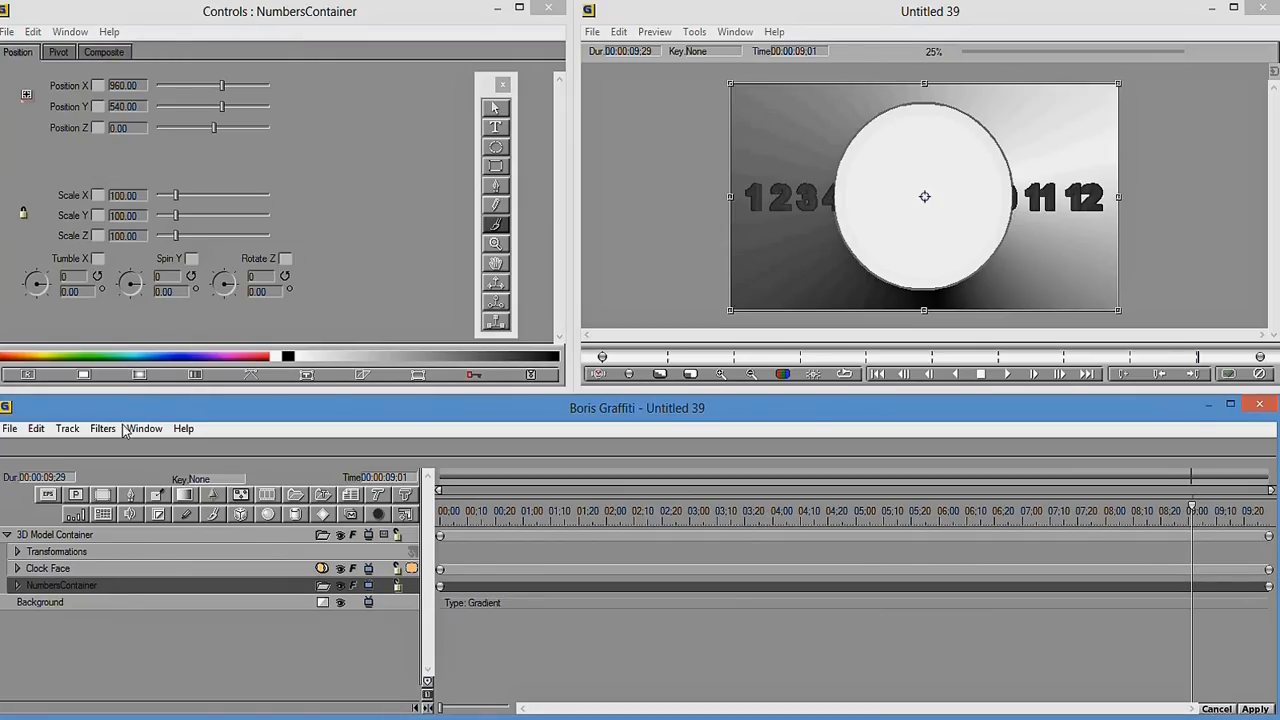
click(211, 127)
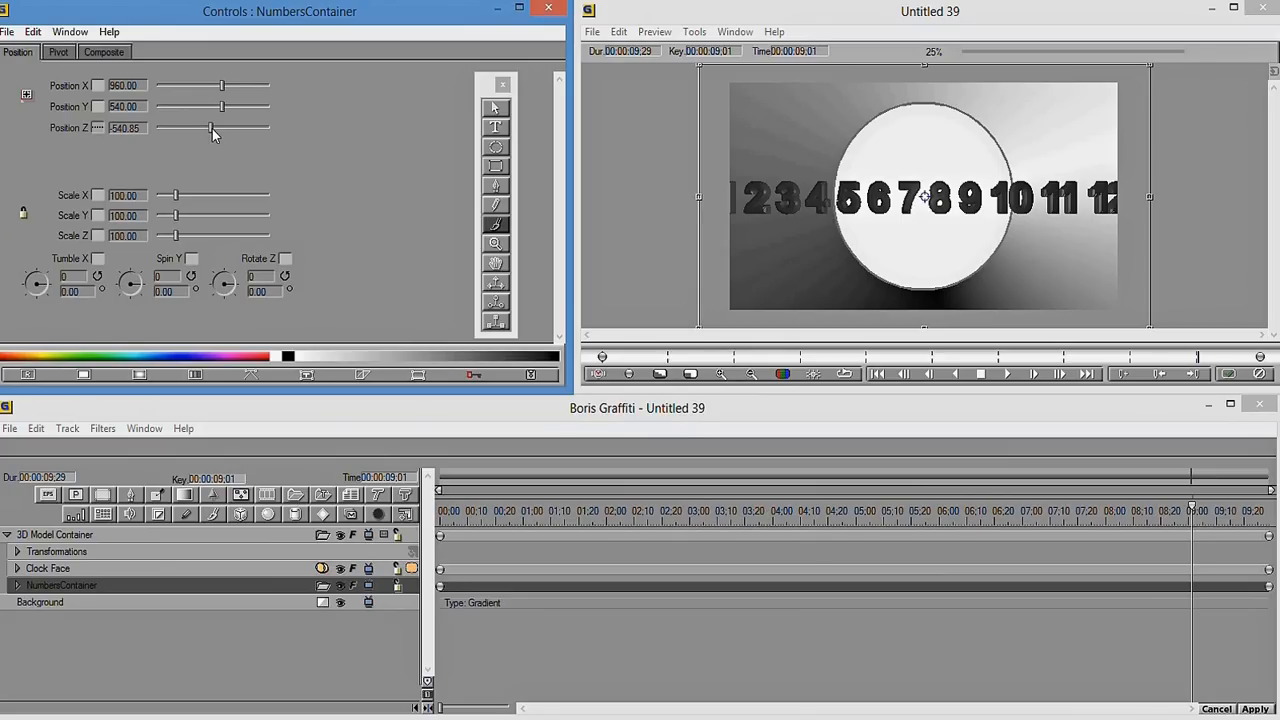
click(93, 537)
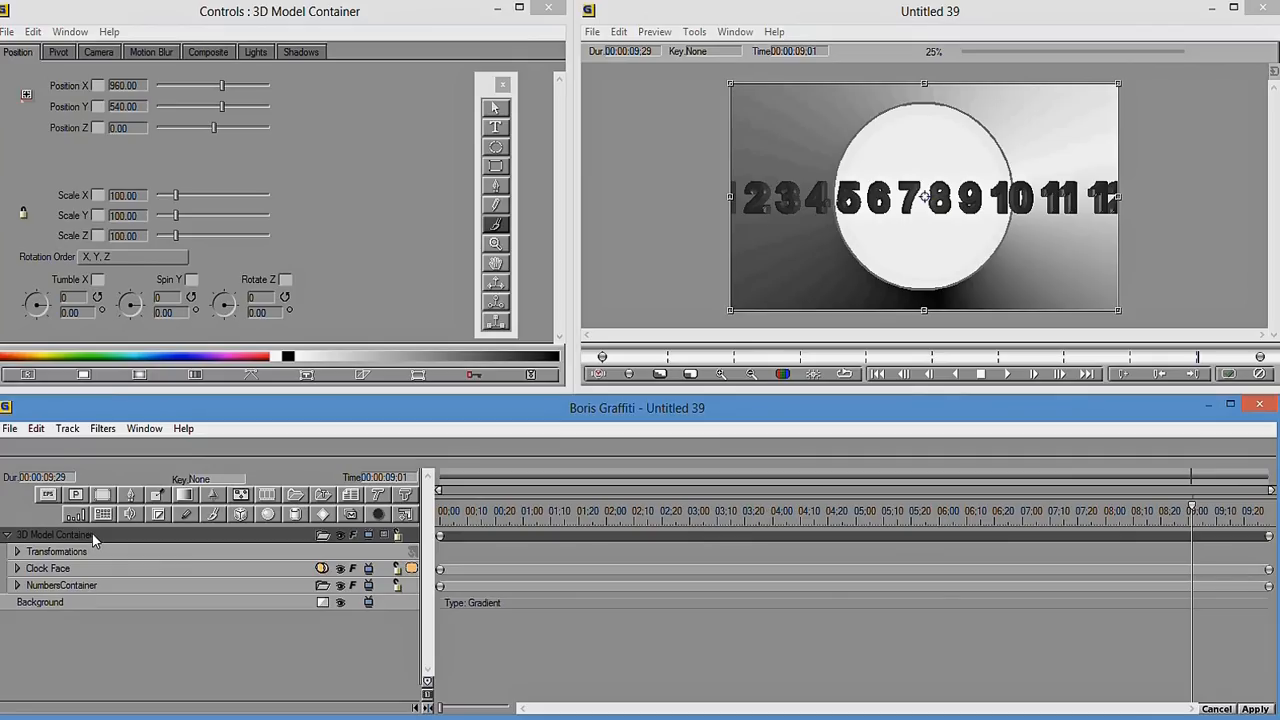
drag(45, 305, 78, 330)
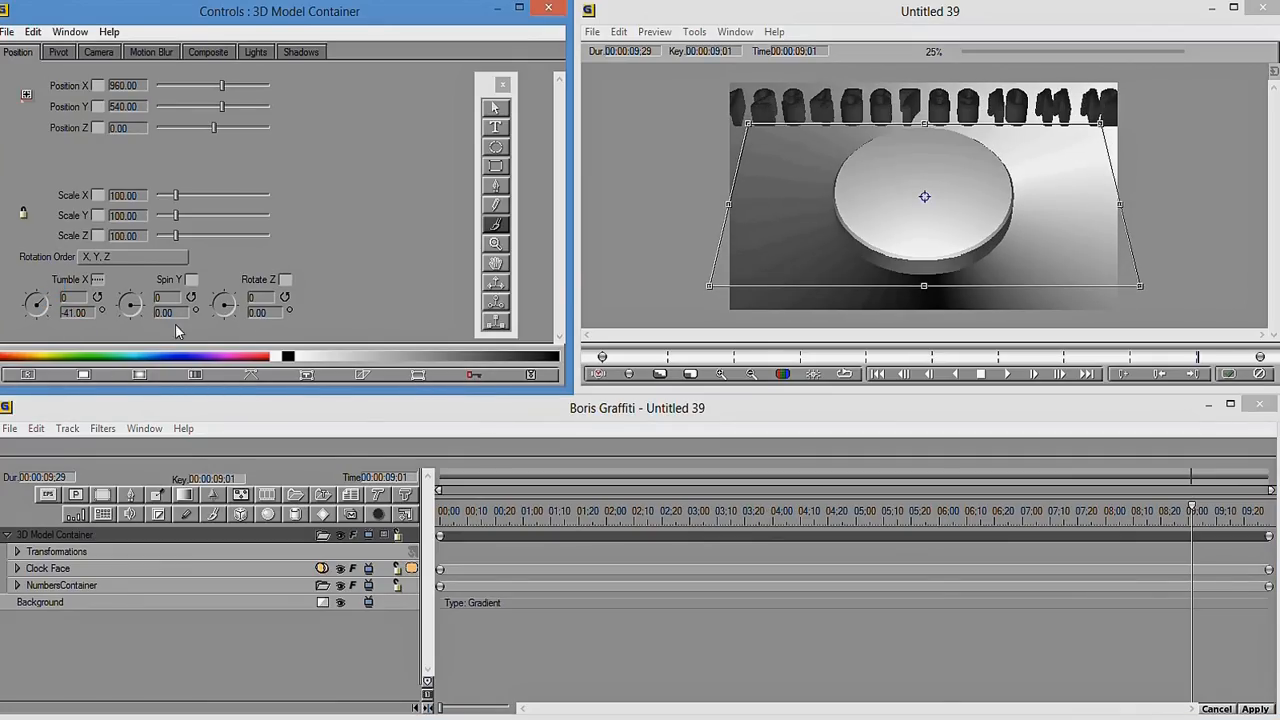
- Reposition the NumbersContainer along its Z axis to about -60.62, so the numbers sit just in front of the clock face
click(160, 585)
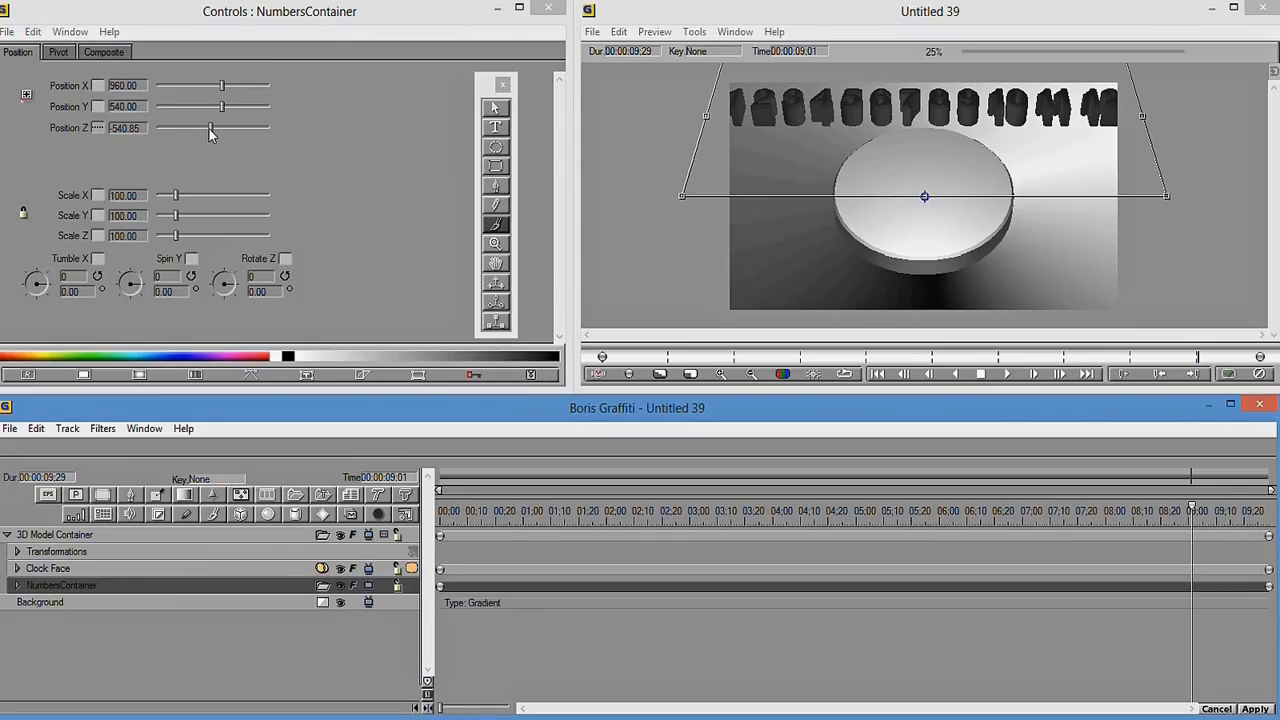
mouse_move(209, 127)
mouse_down()
mouse_move(224, 124)
mouse_move(213, 126)
mouse_up()
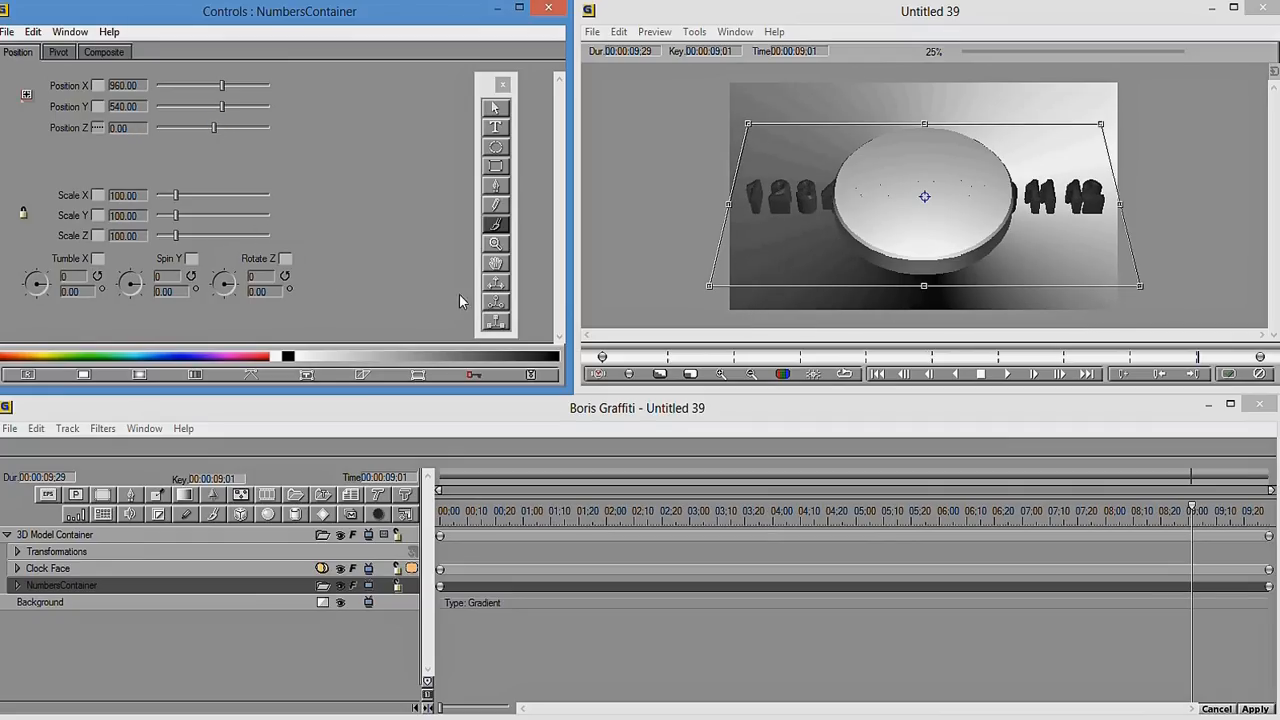
click(495, 284)
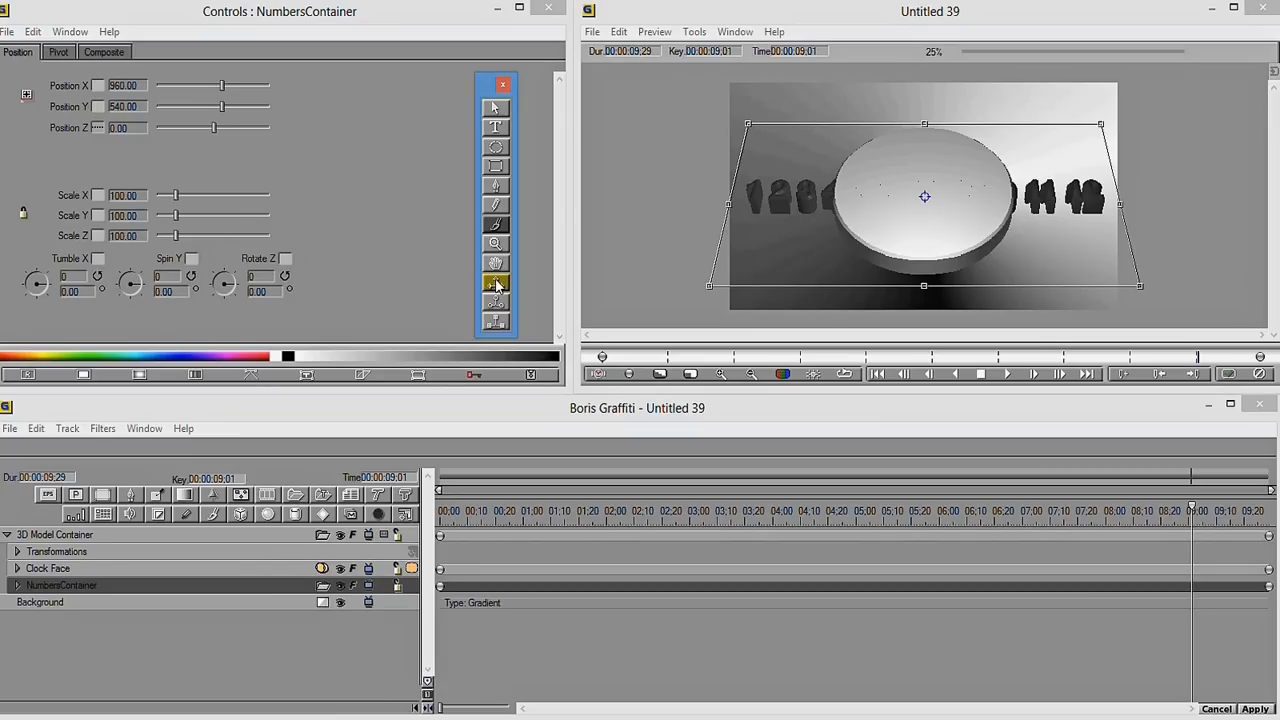
click(497, 112)
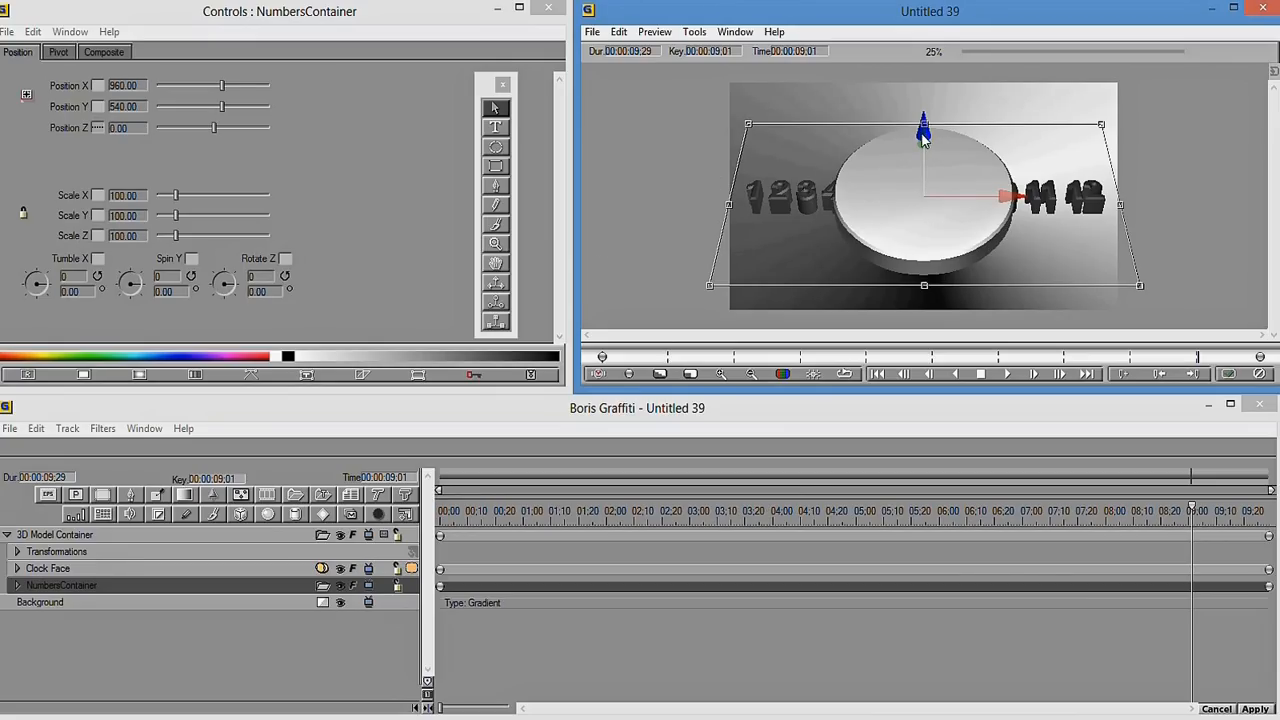
drag(924, 138, 923, 119)
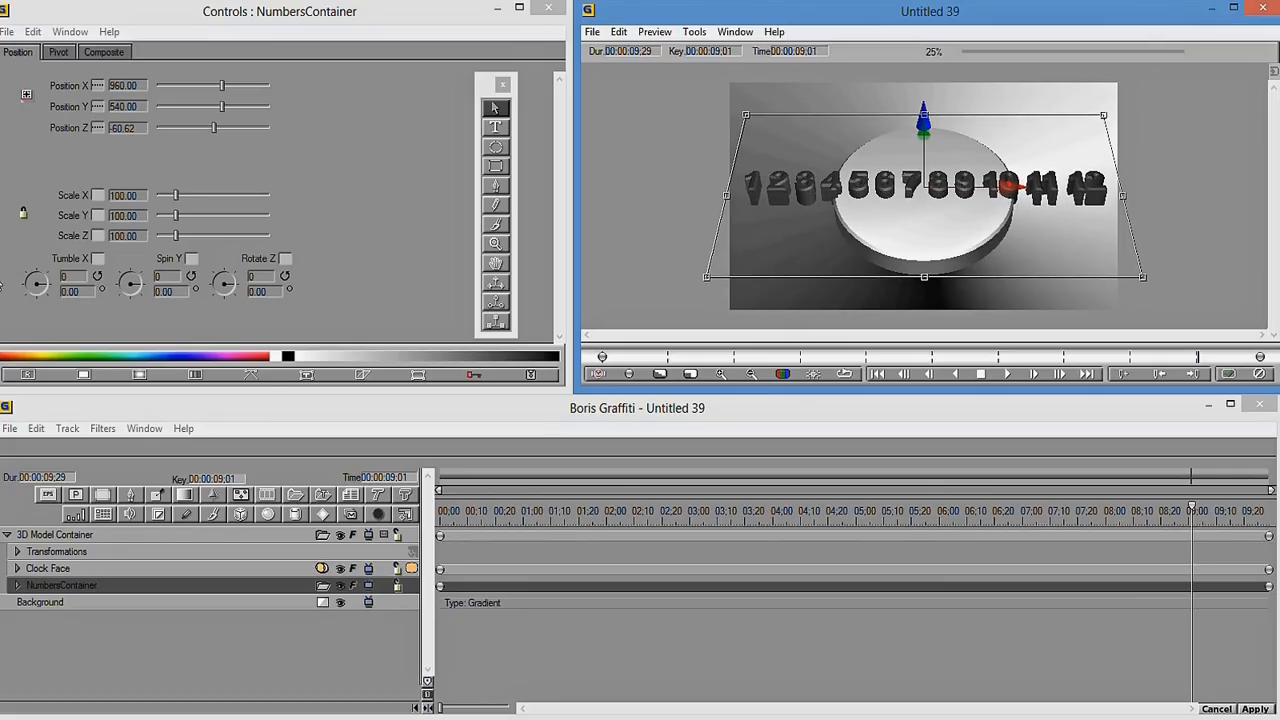
- Reset the 3D Model Container's X tumble by setting its interpolation to None
click(115, 538)
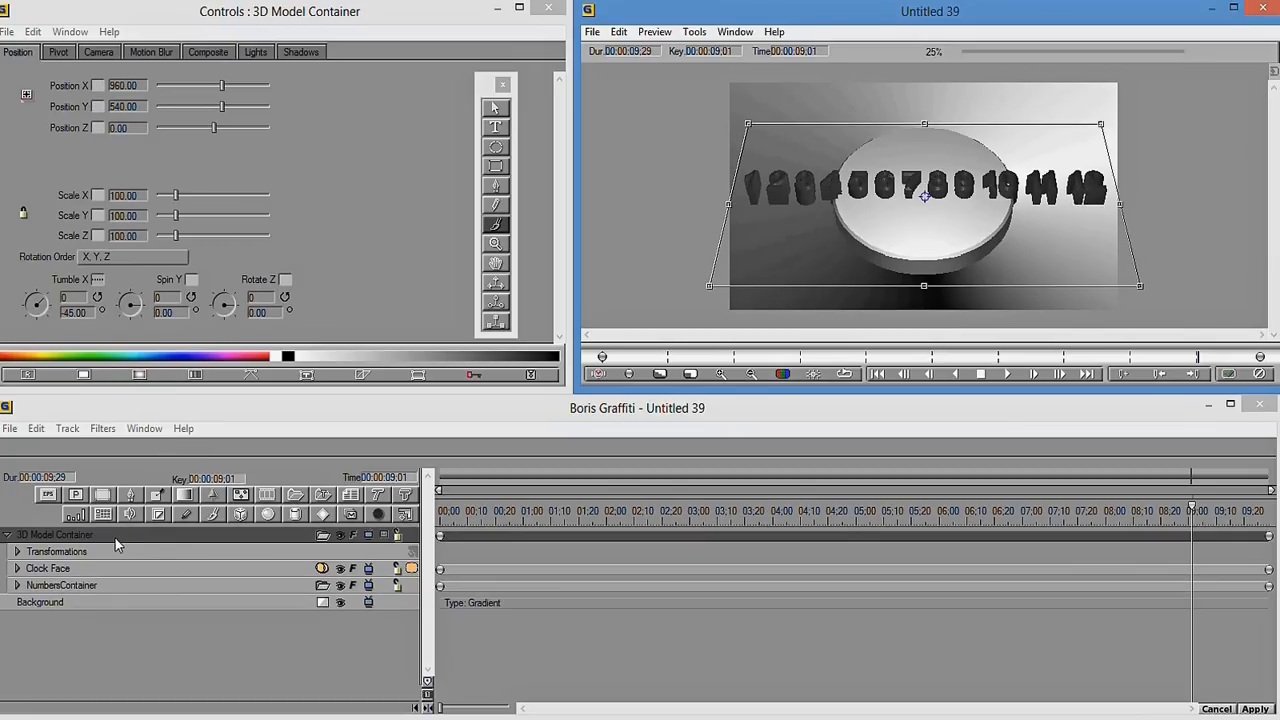
click(98, 279)
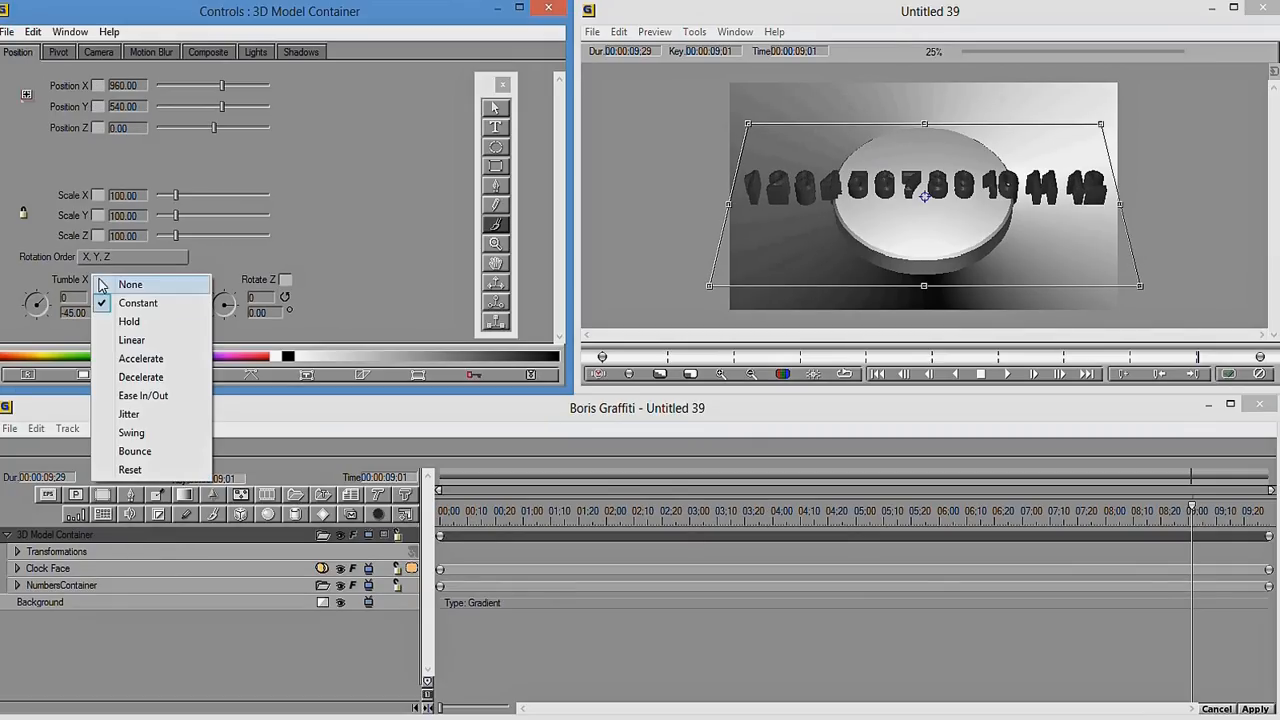
click(128, 285)
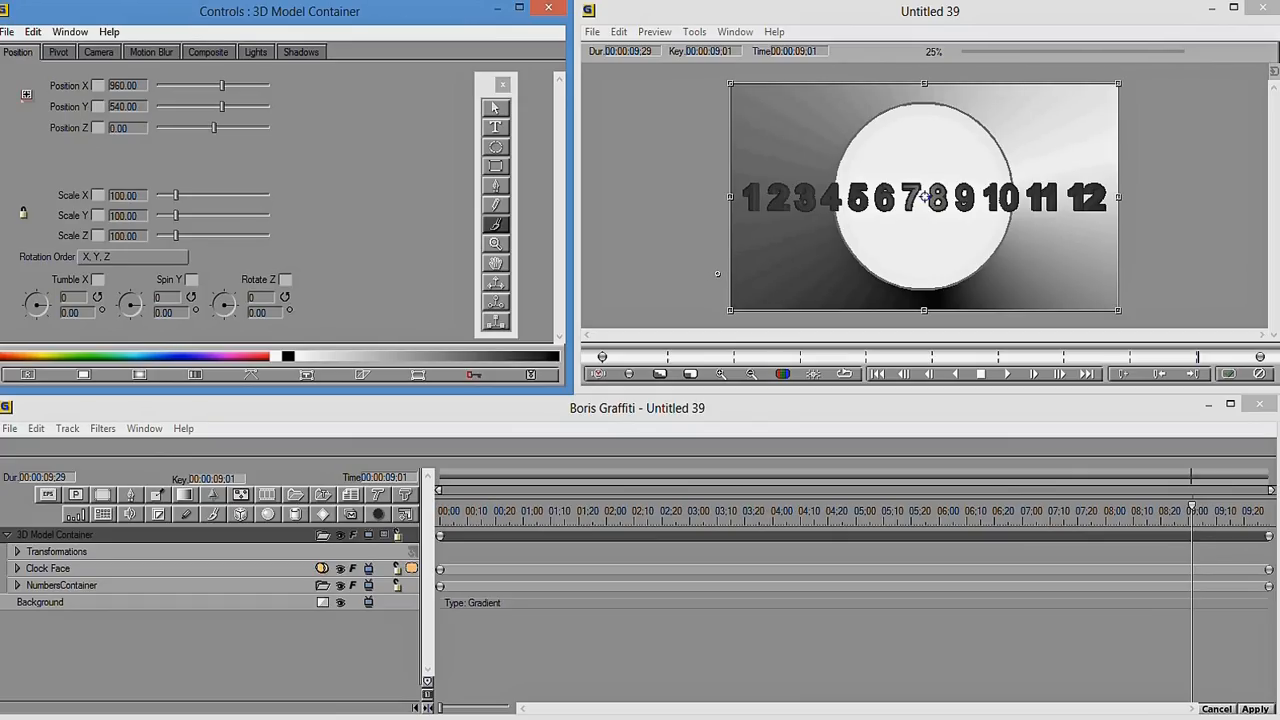
- Scale the NumbersContainer uniformly down to about 92.96, then select the 3D Model Container
click(495, 108)
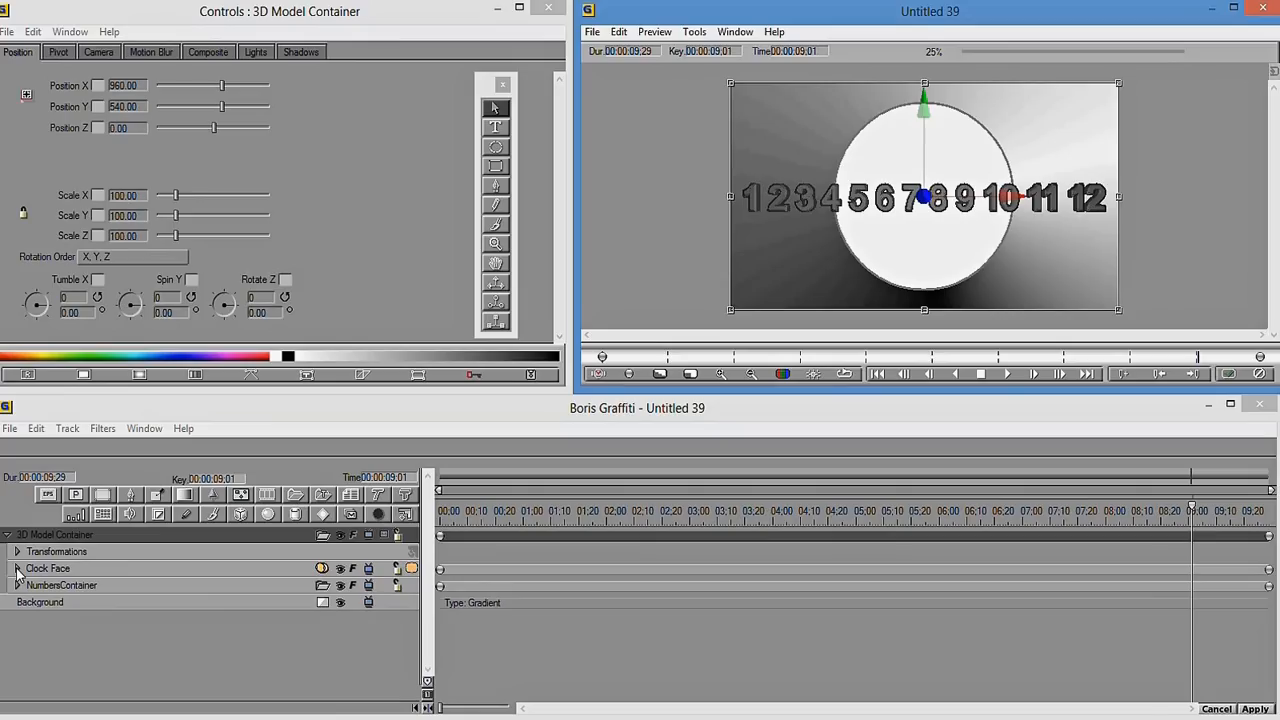
click(71, 583)
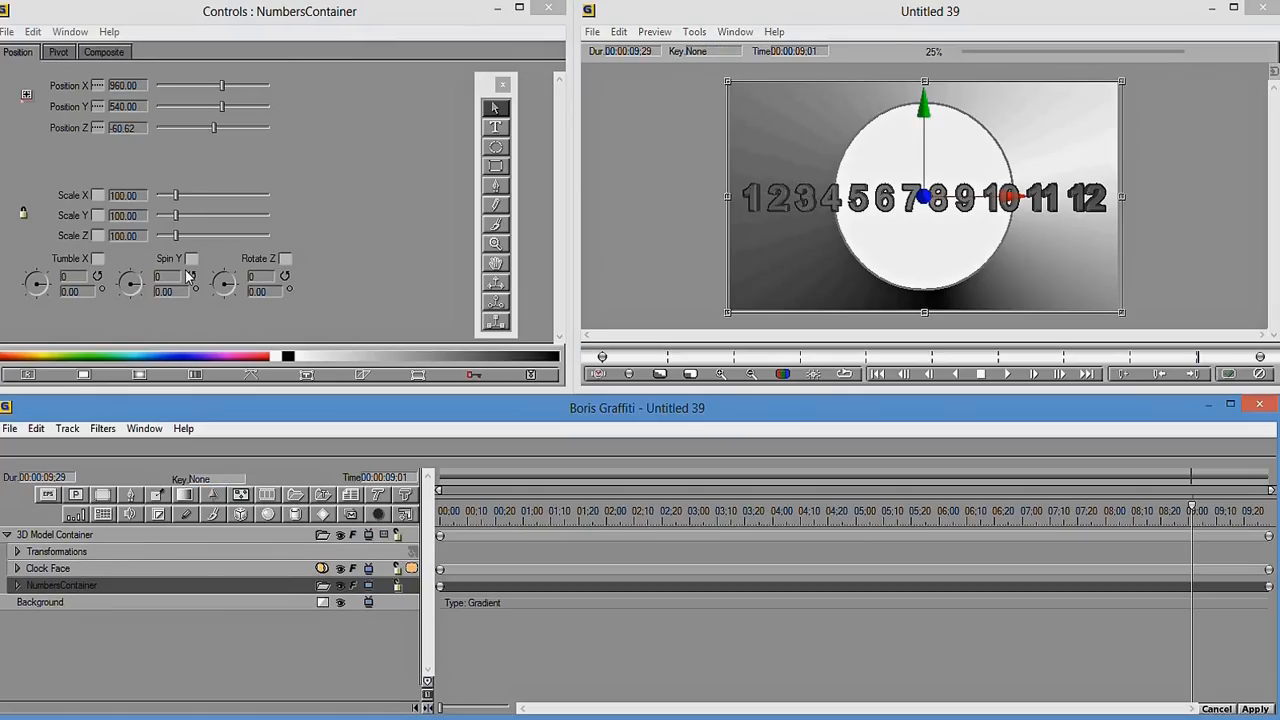
drag(176, 197, 174, 199)
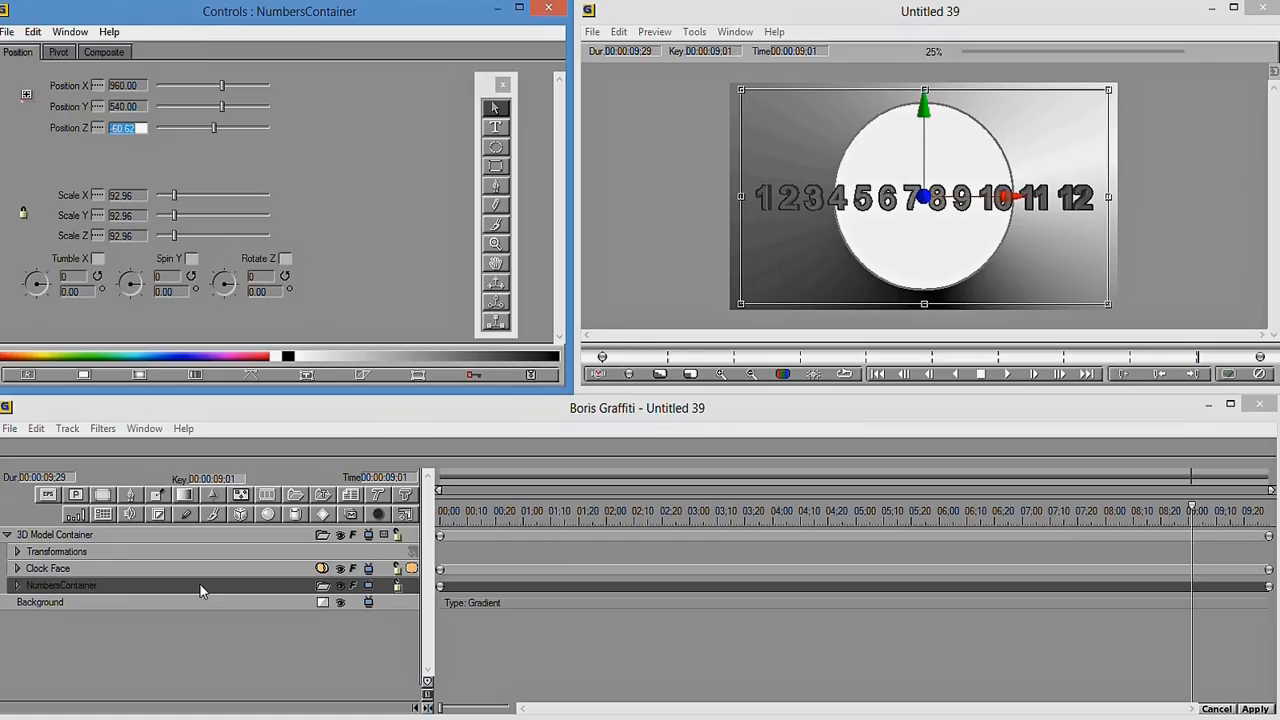
click(144, 536)
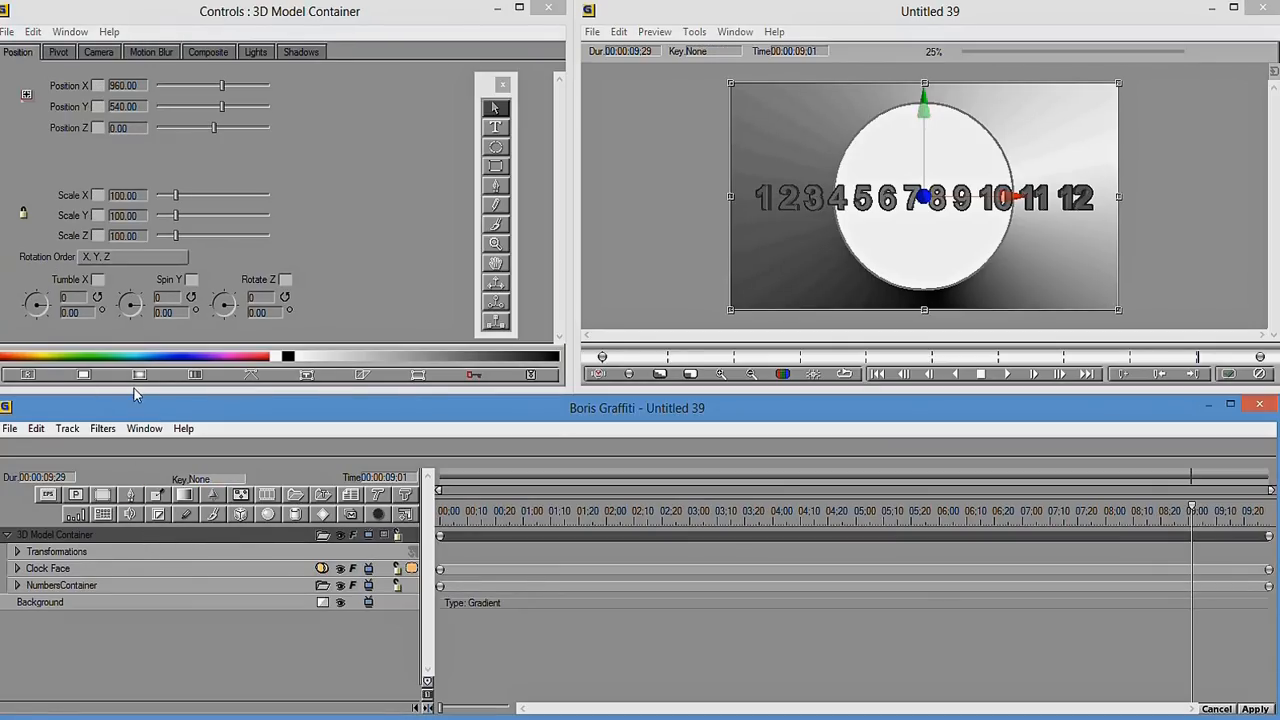
- Tumble the 3D Model Container to about -73° around X and set the Clock Face's extrusion to about 8.80
drag(47, 306, 46, 274)
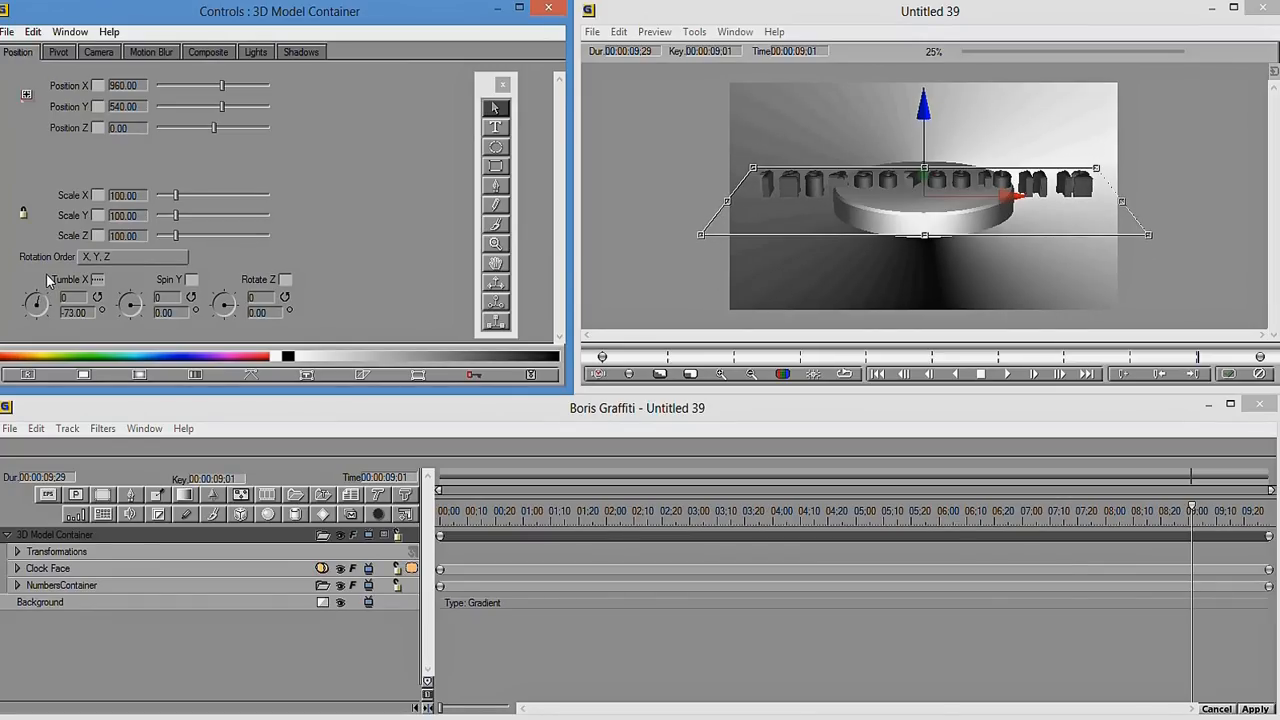
click(128, 571)
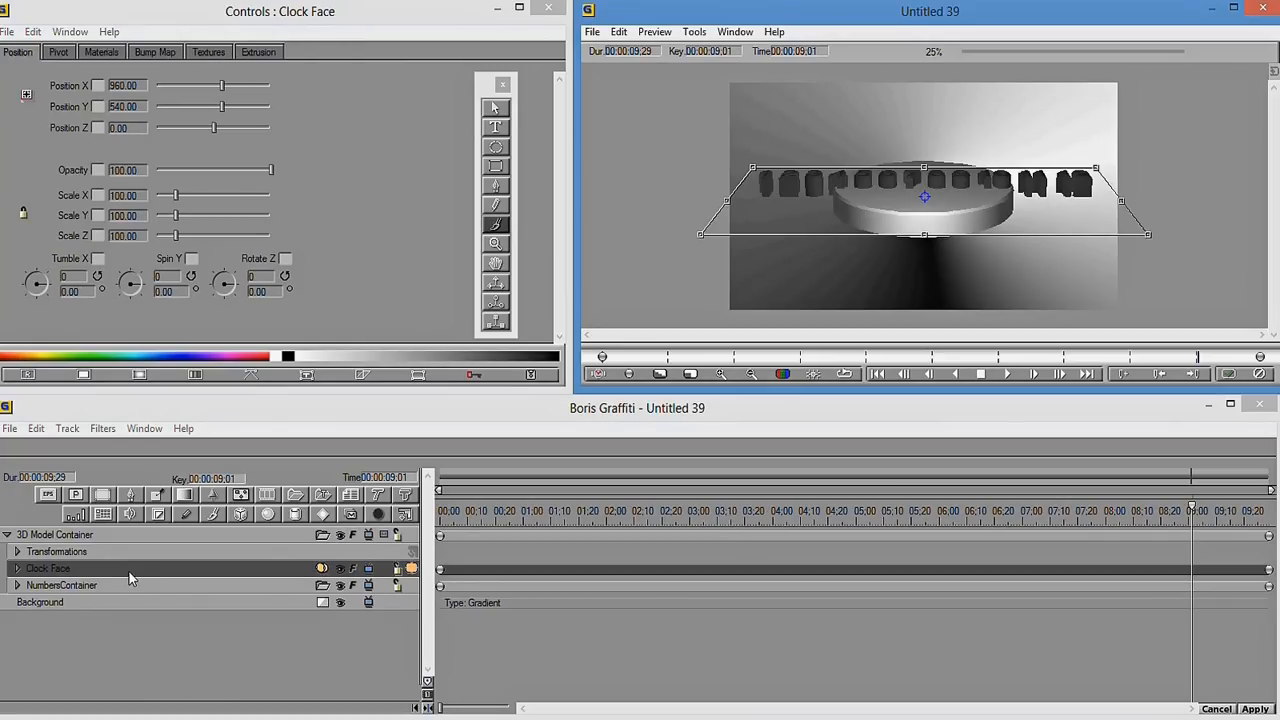
click(258, 52)
drag(178, 88, 200, 88)
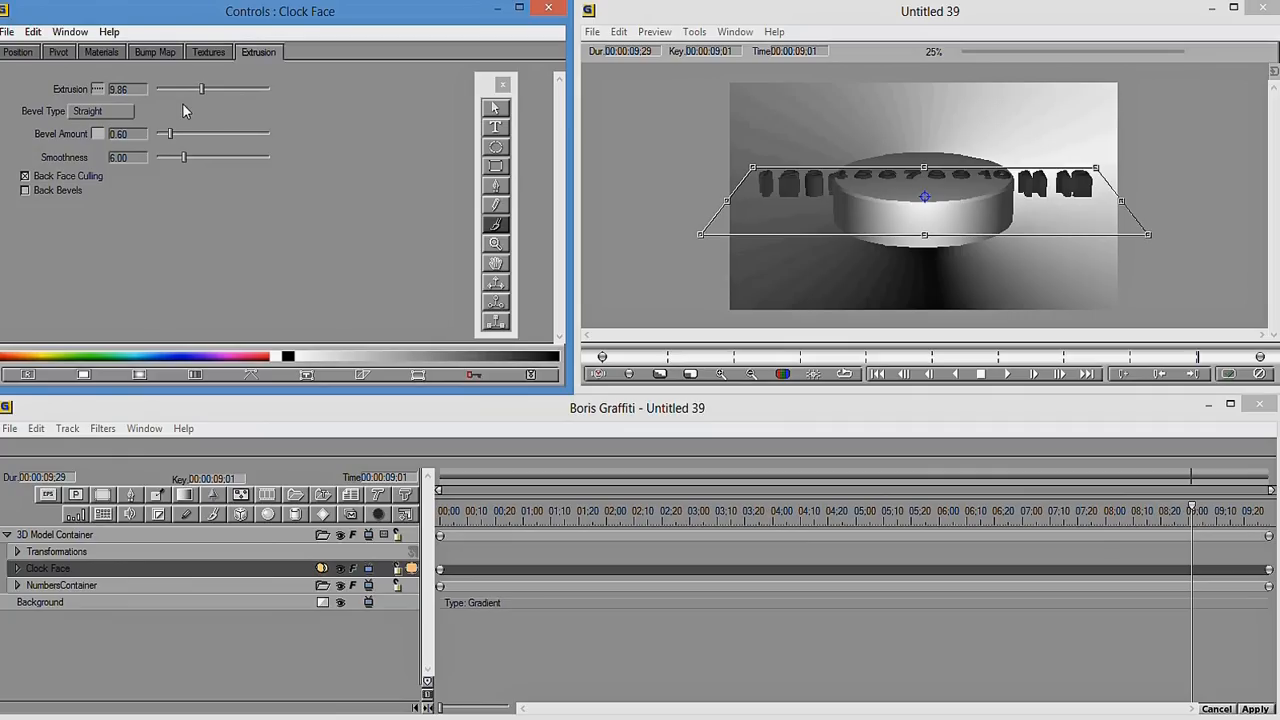
click(201, 88)
drag(201, 88, 197, 88)
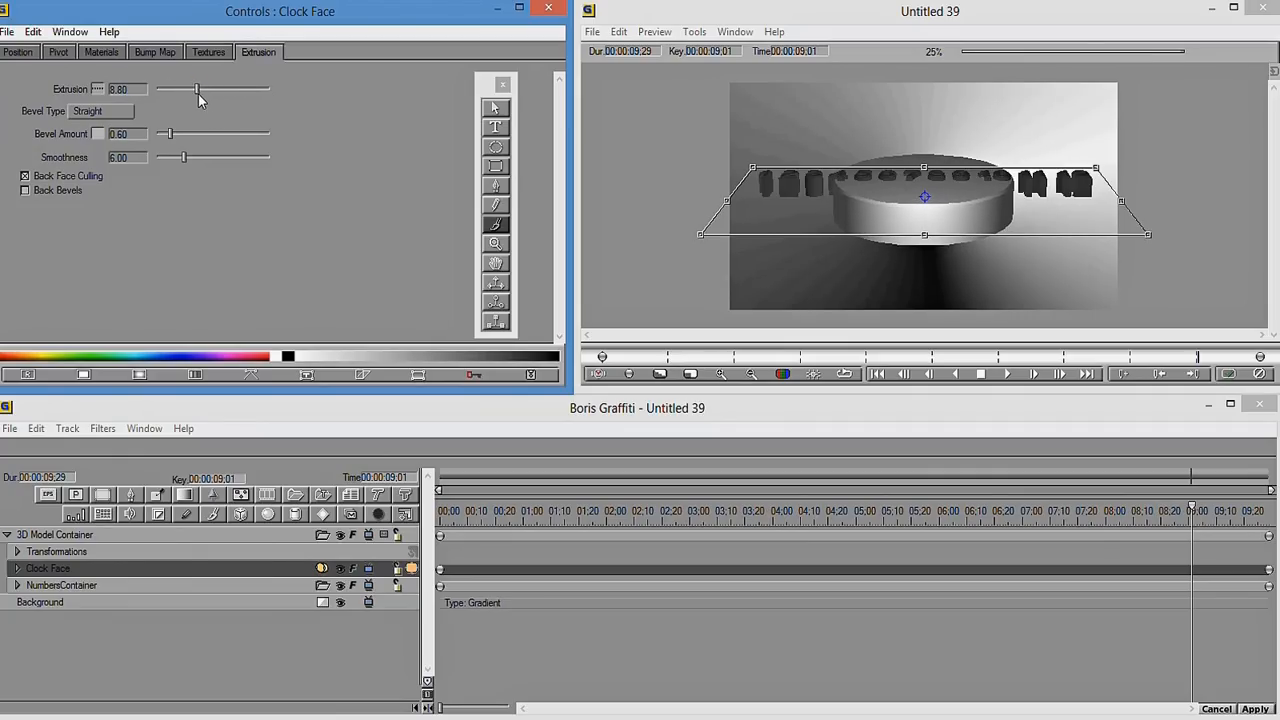
- Move the NumbersContainer to about -89.31 in Z, then reset the 3D Model Container's X tumble
click(167, 586)
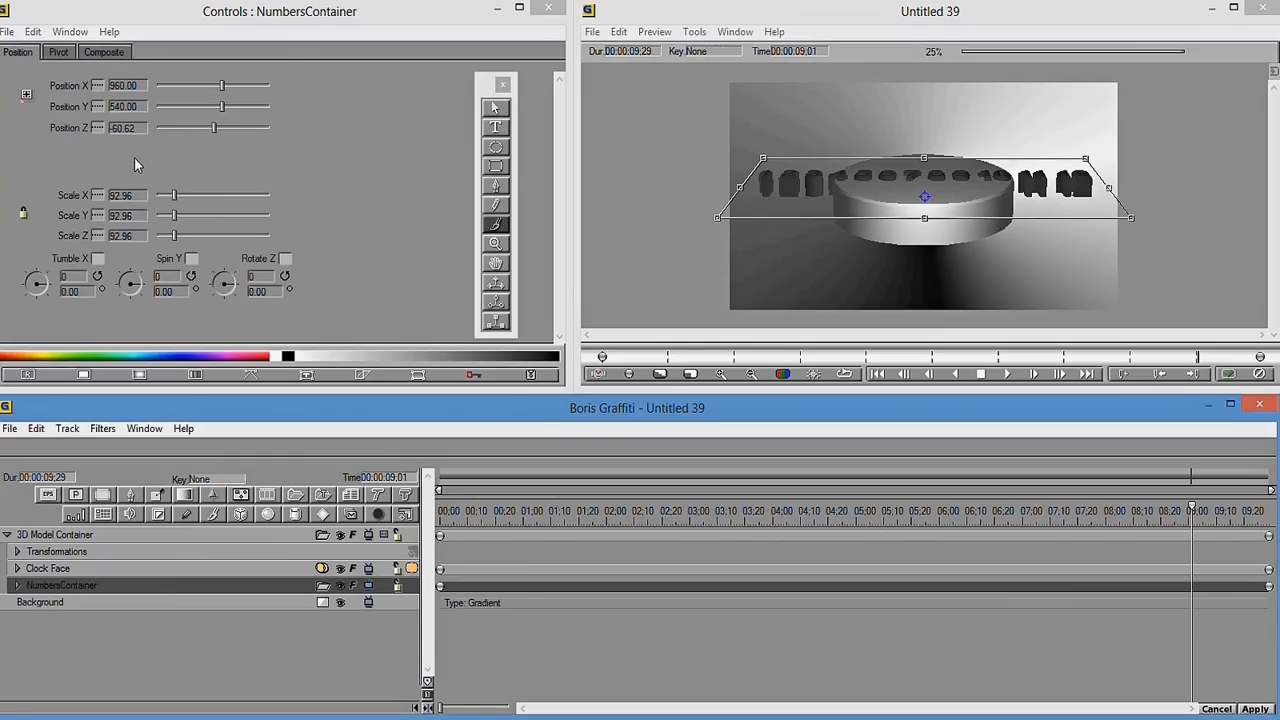
click(486, 109)
click(918, 113)
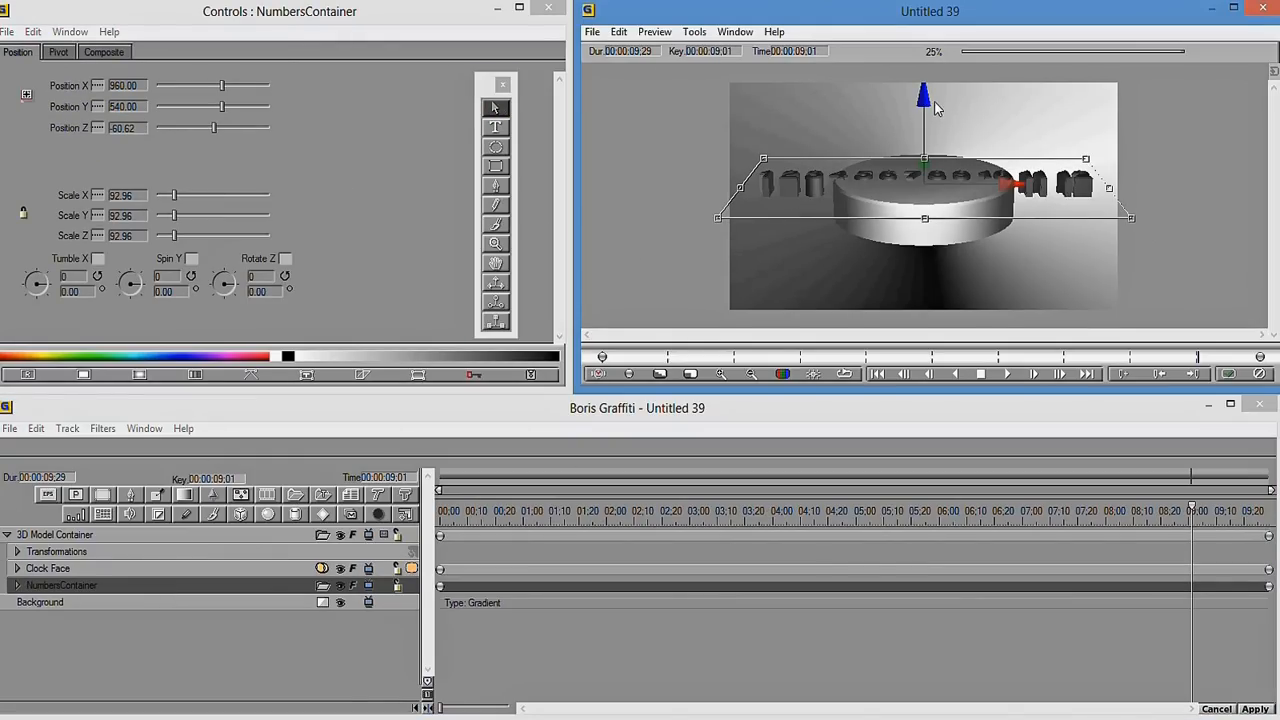
drag(927, 101, 926, 102)
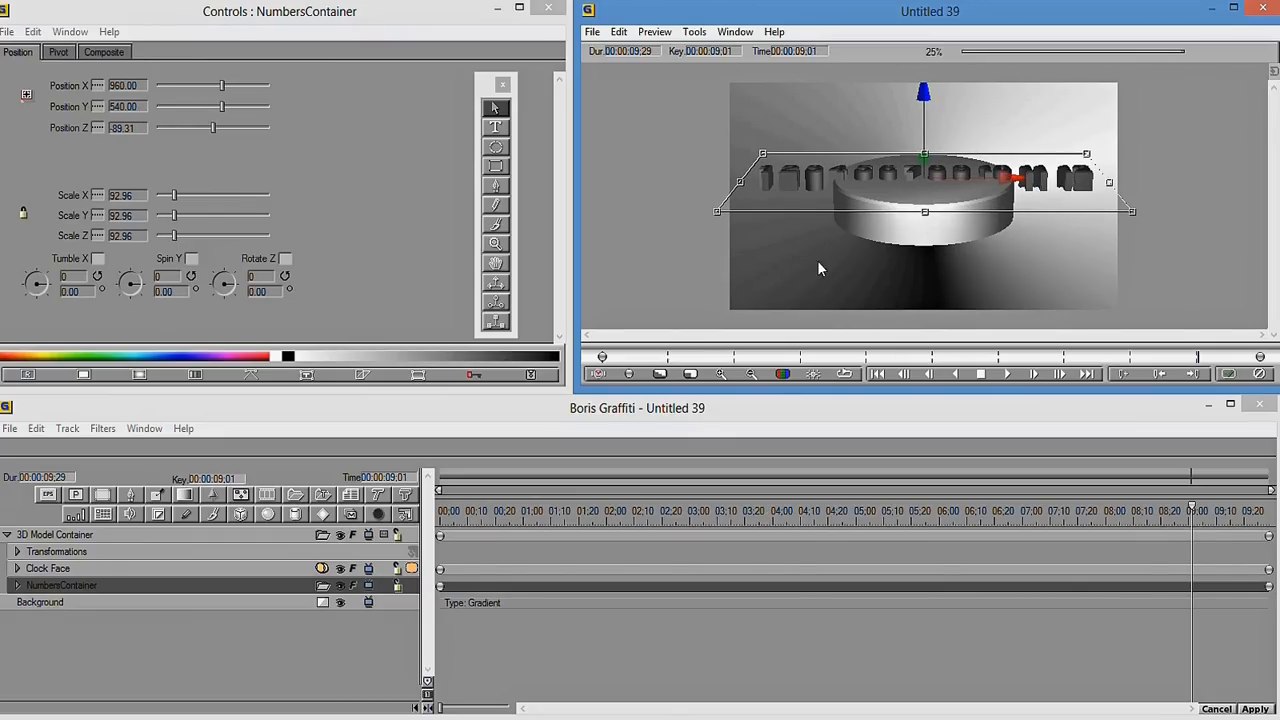
click(91, 538)
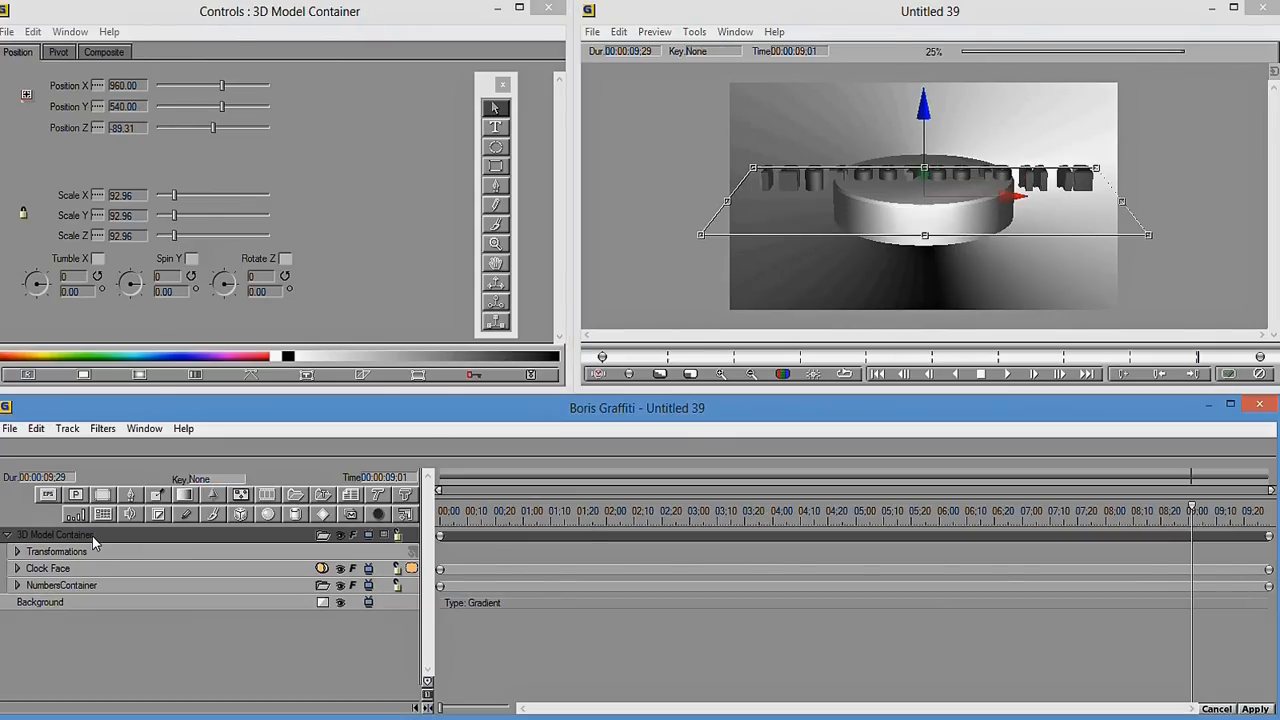
click(28, 374)
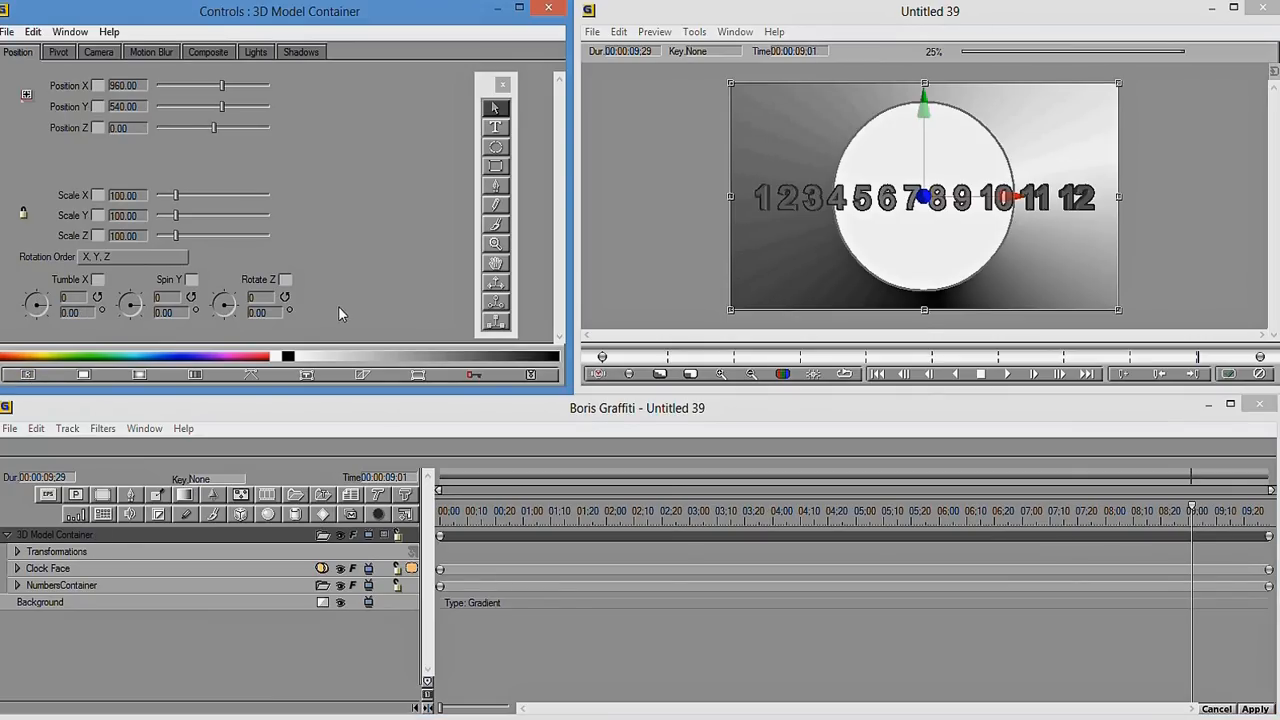
- Expand the NumbersContainer and move both digits of the number 12 together to the 12 o'clock position on the clock face
click(17, 586)
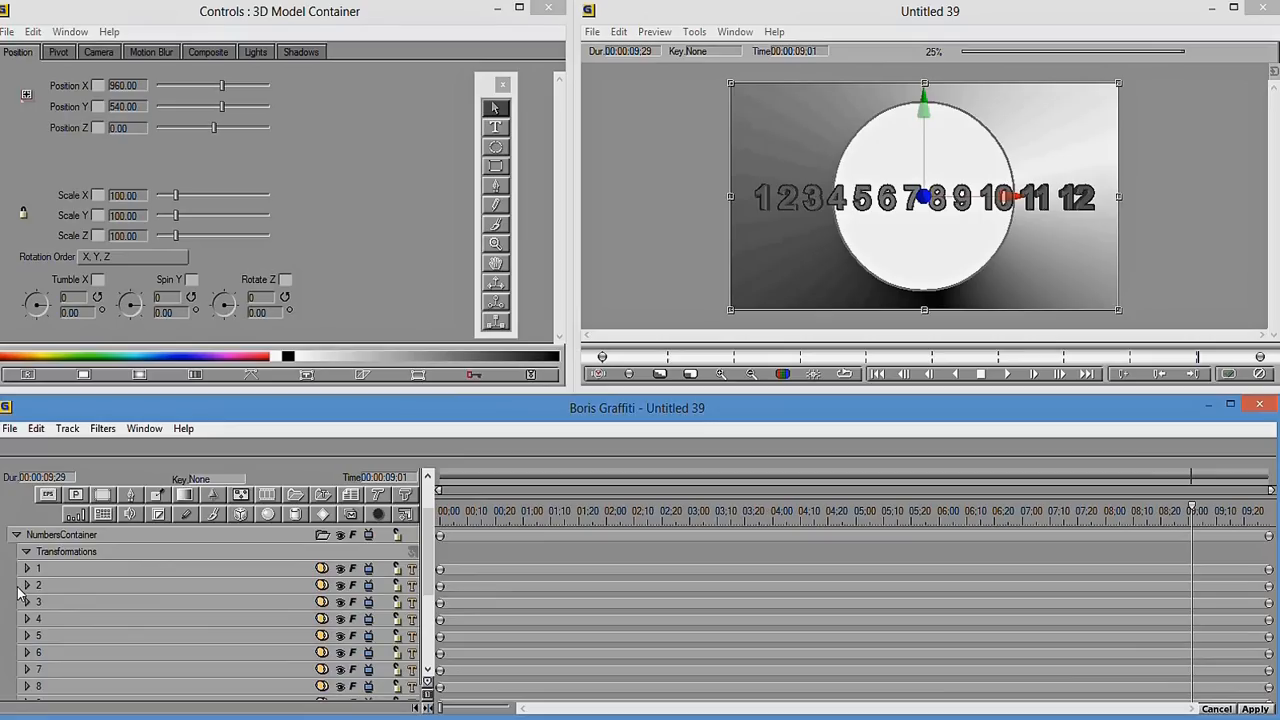
drag(428, 590, 420, 653)
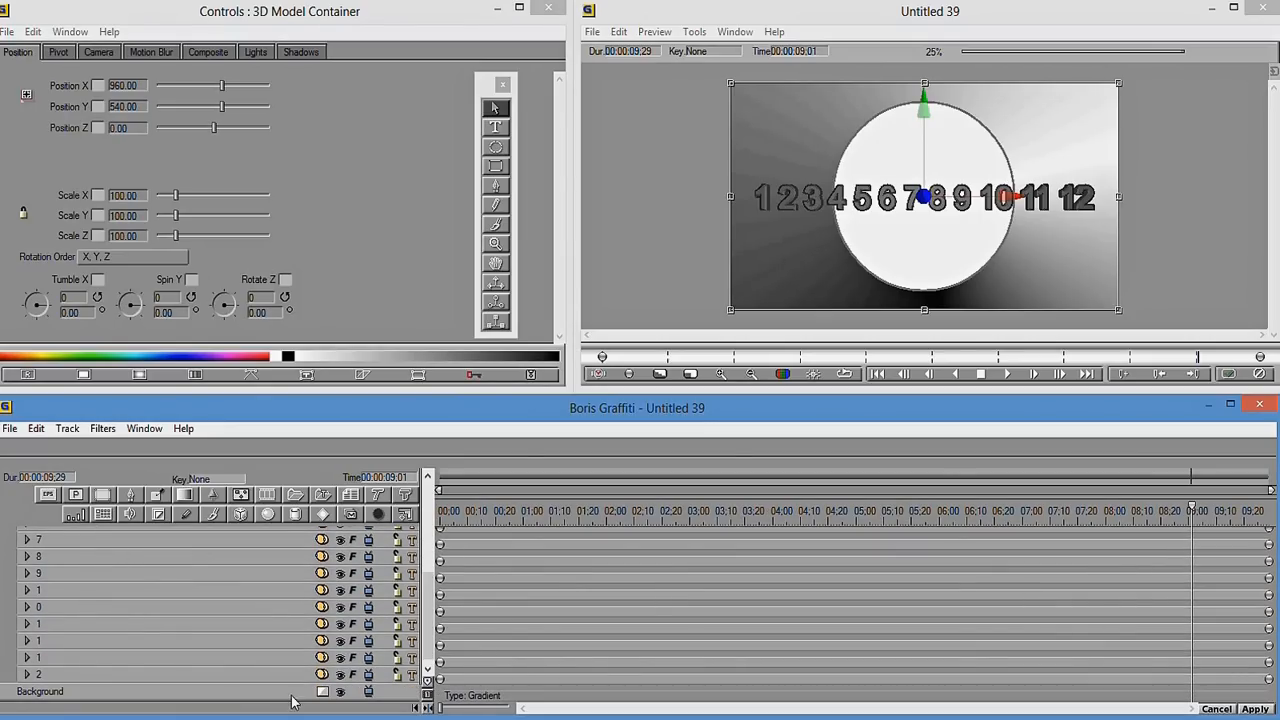
click(118, 657)
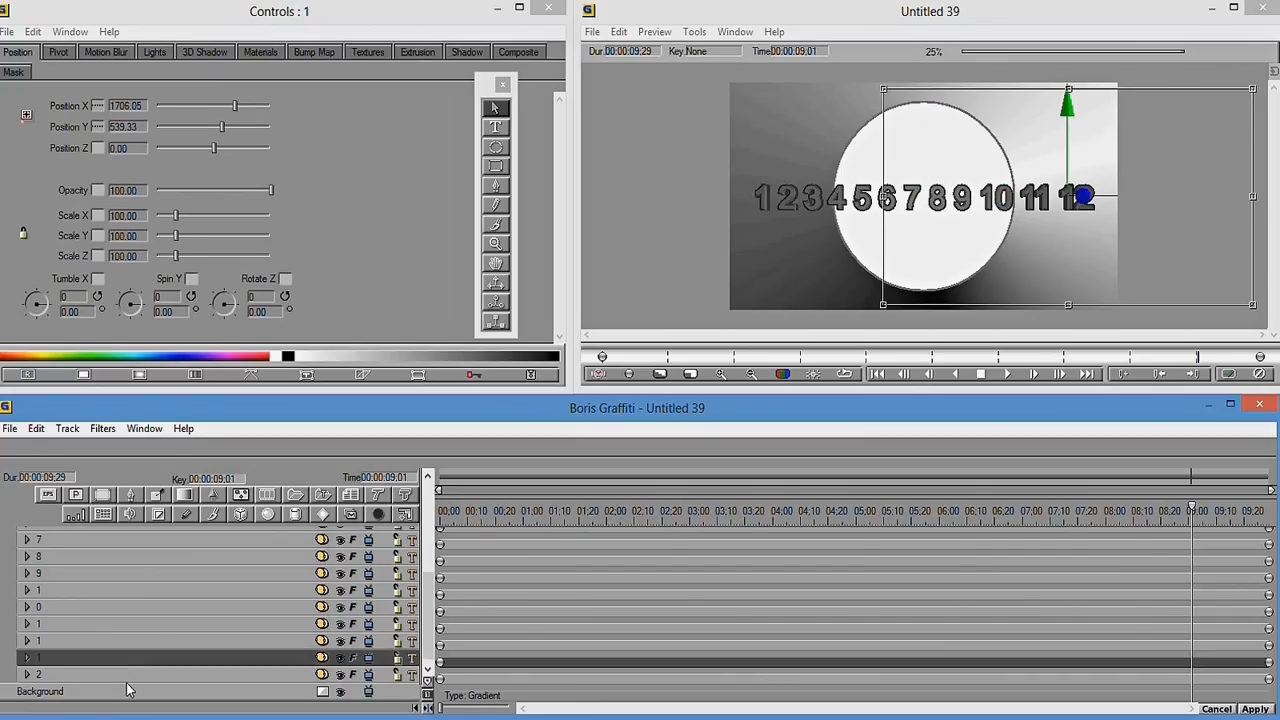
shift+click(127, 680)
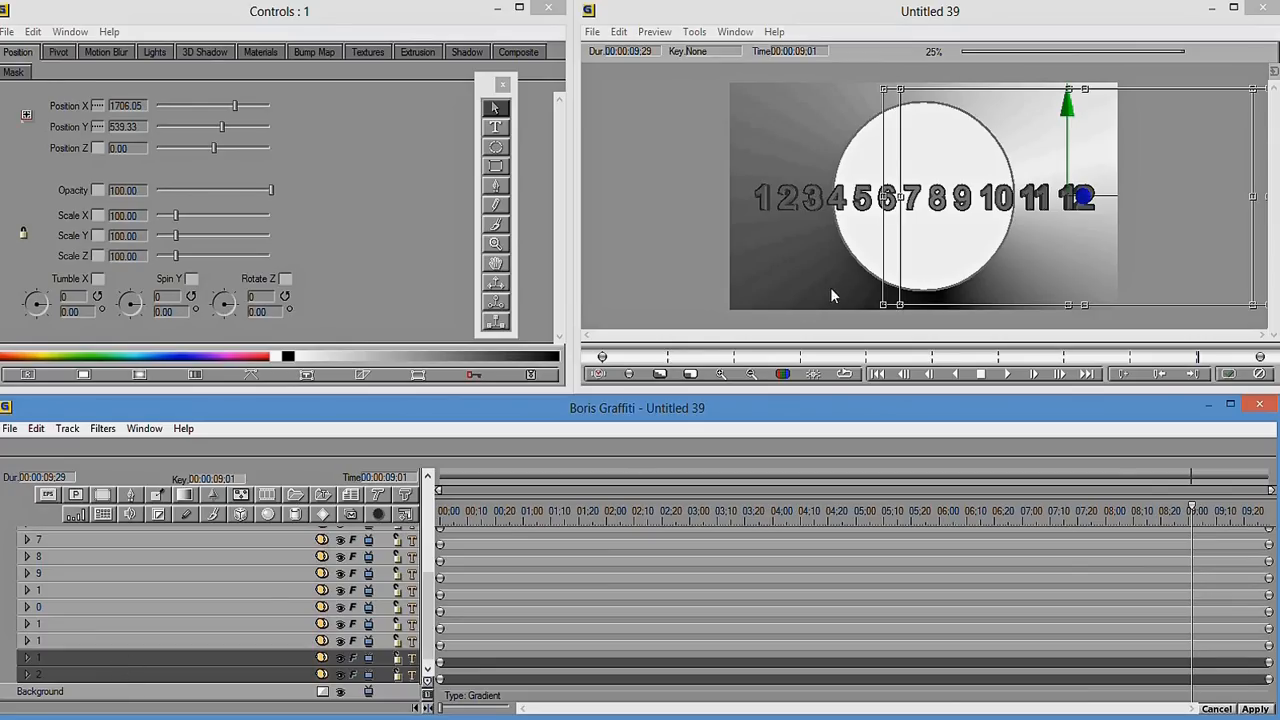
drag(1113, 201, 1027, 199)
drag(924, 116, 935, 50)
drag(1014, 127, 1004, 128)
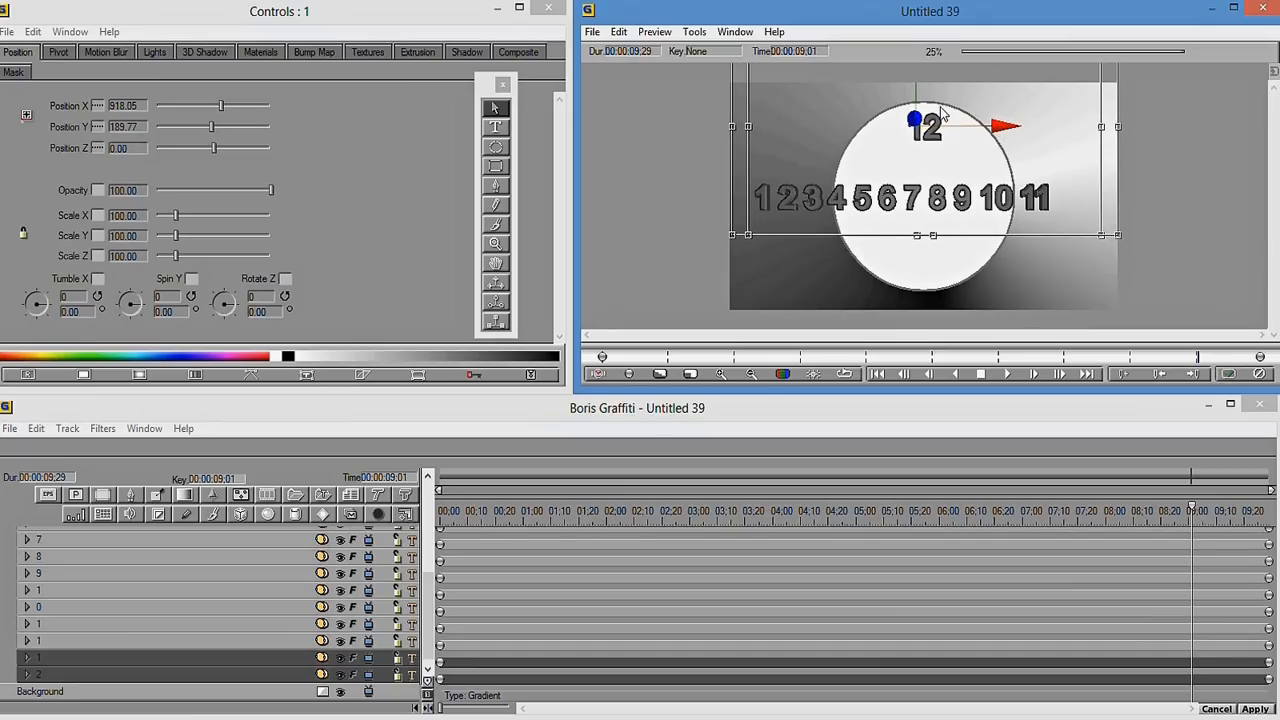
drag(917, 97, 918, 92)
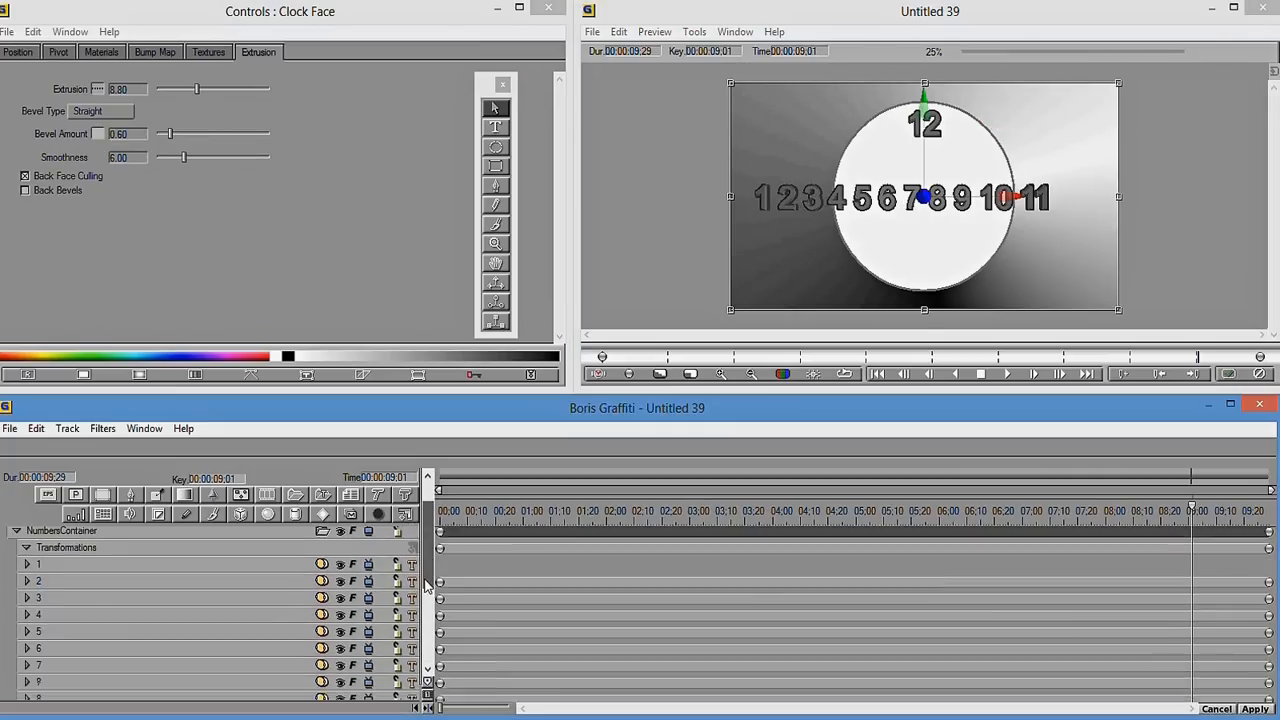
- Move the number 6 to the 6 o'clock position on the clock face, at about X 963.23 and Y 850.06
scroll(110, 591, down, 2)
click(110, 551)
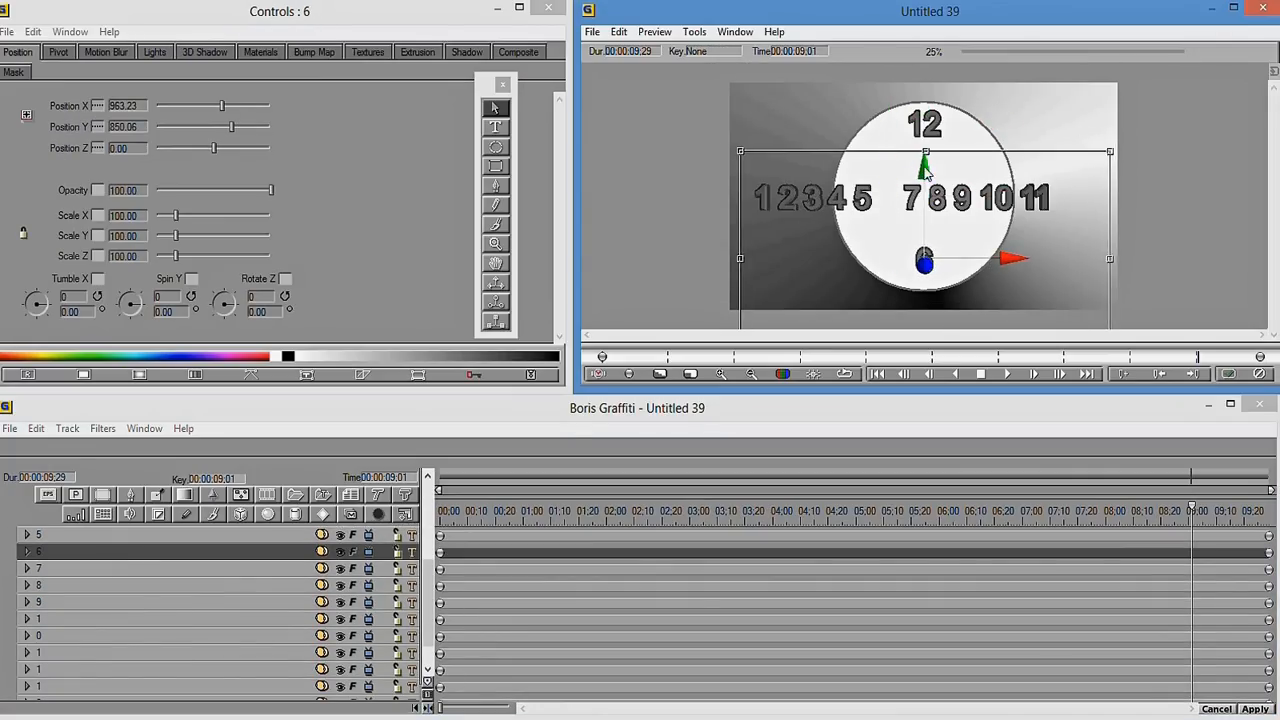